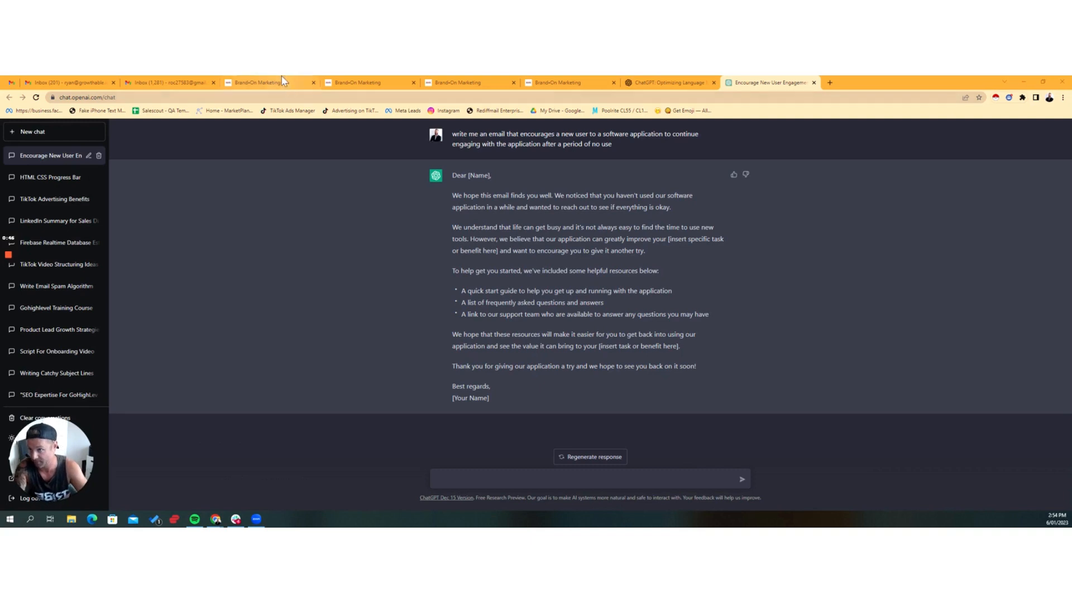
# Step: In the Brand-On Marketing browser app, switch from the sub-account to the agency view and open the SaaS Configurator
pyautogui.click(267, 83)
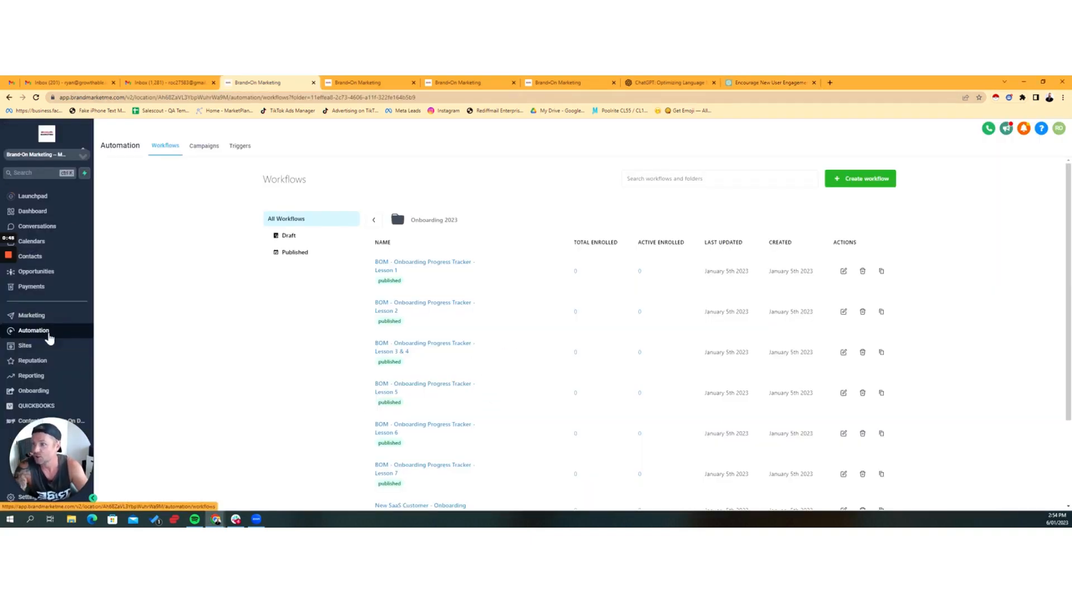
pyautogui.click(83, 158)
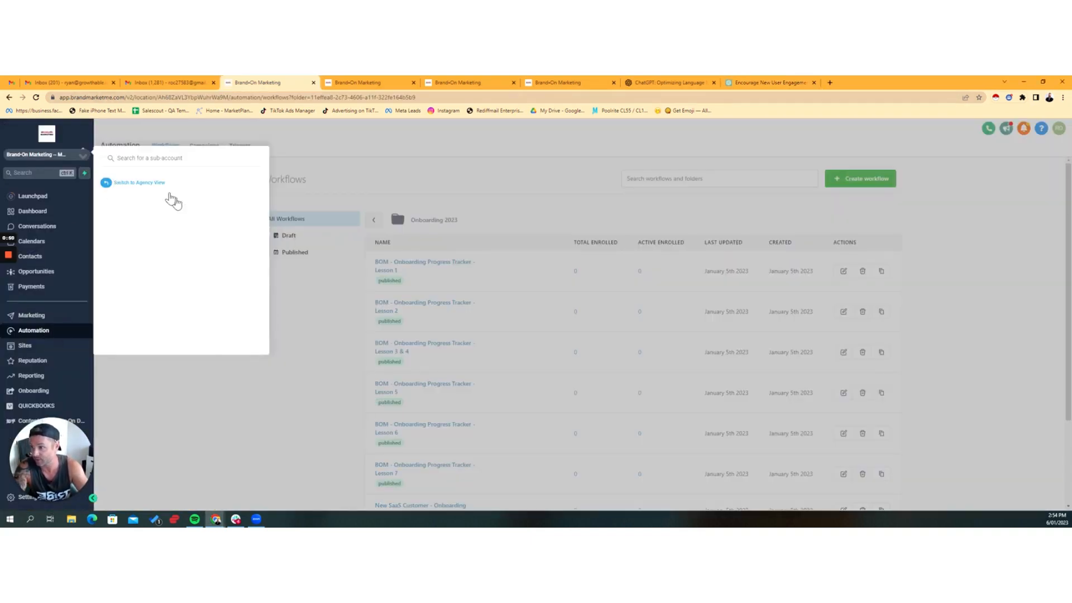
pyautogui.click(146, 184)
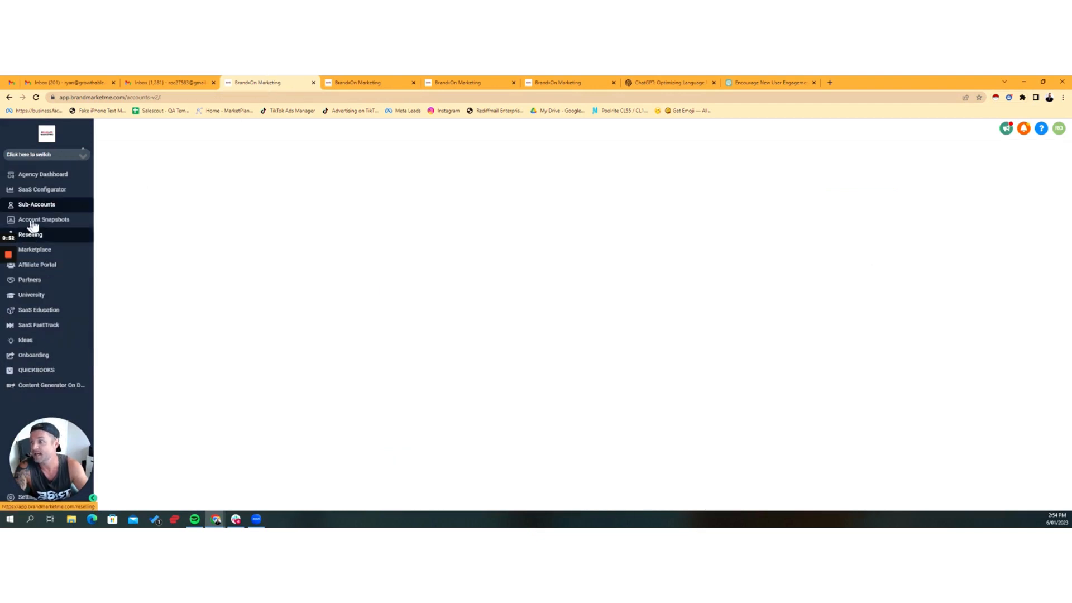
pyautogui.click(58, 191)
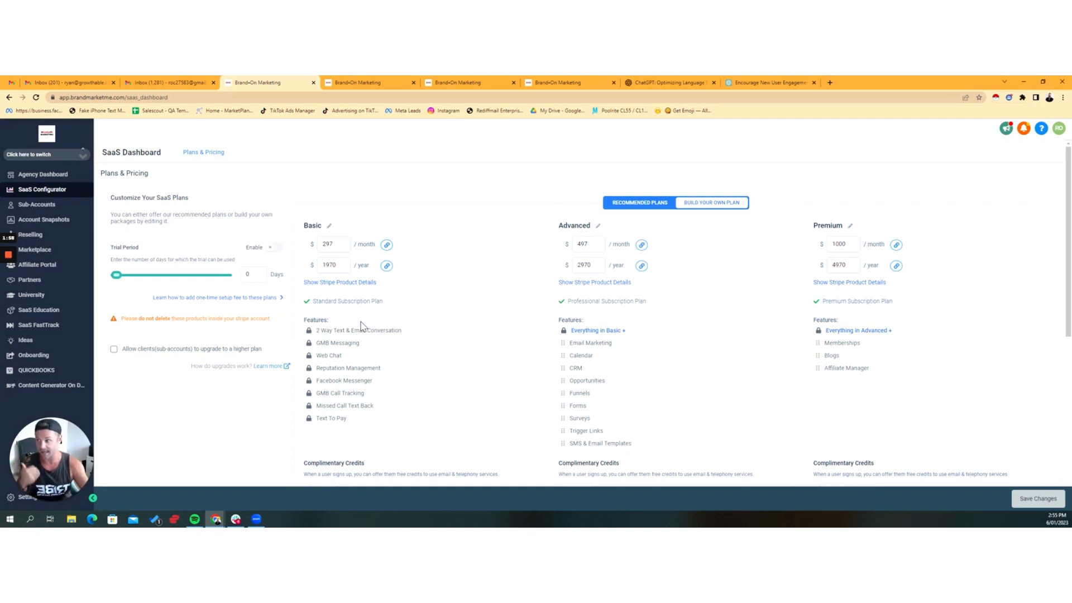
# Step: Open the sub-accounts list and examine the activity report of 3g Builders and Renovation's Account
pyautogui.click(36, 205)
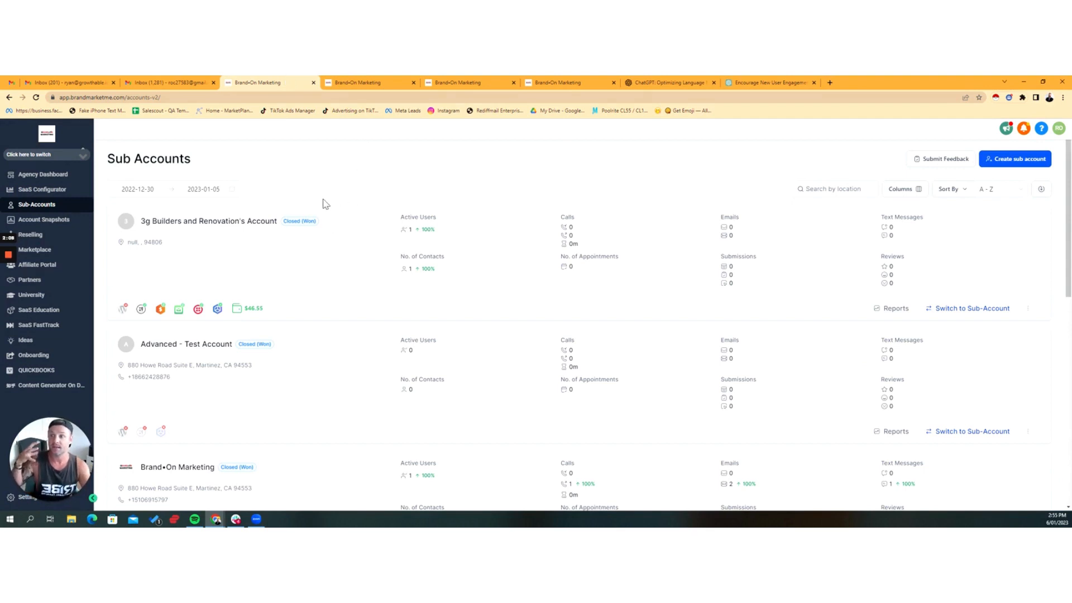
pyautogui.scroll(-2, 312, 243)
pyautogui.scroll(2, 362, 255)
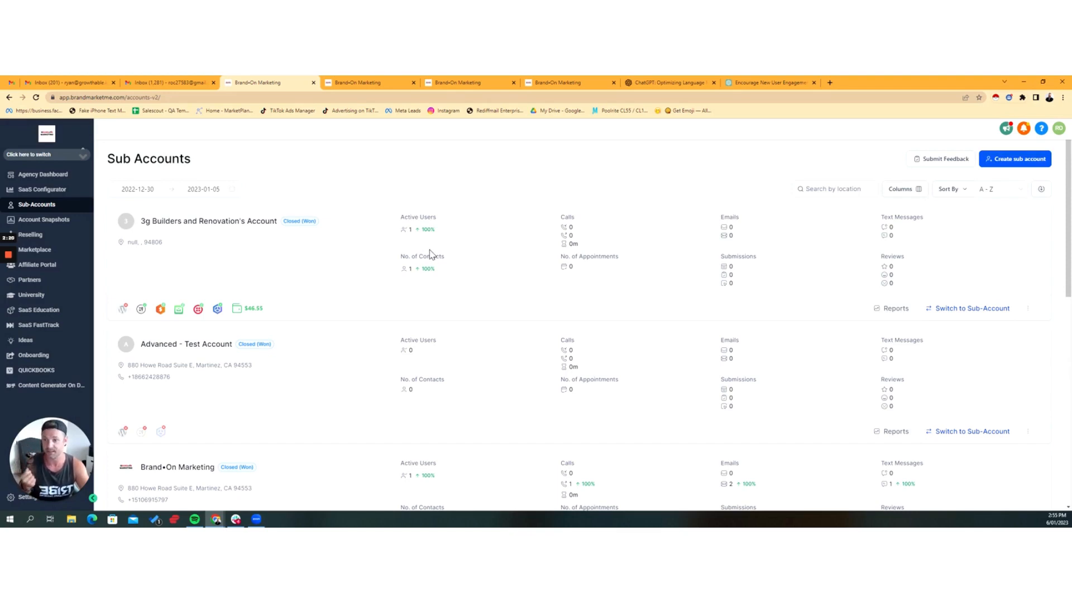
pyautogui.click(893, 309)
pyautogui.scroll(-10, 538, 386)
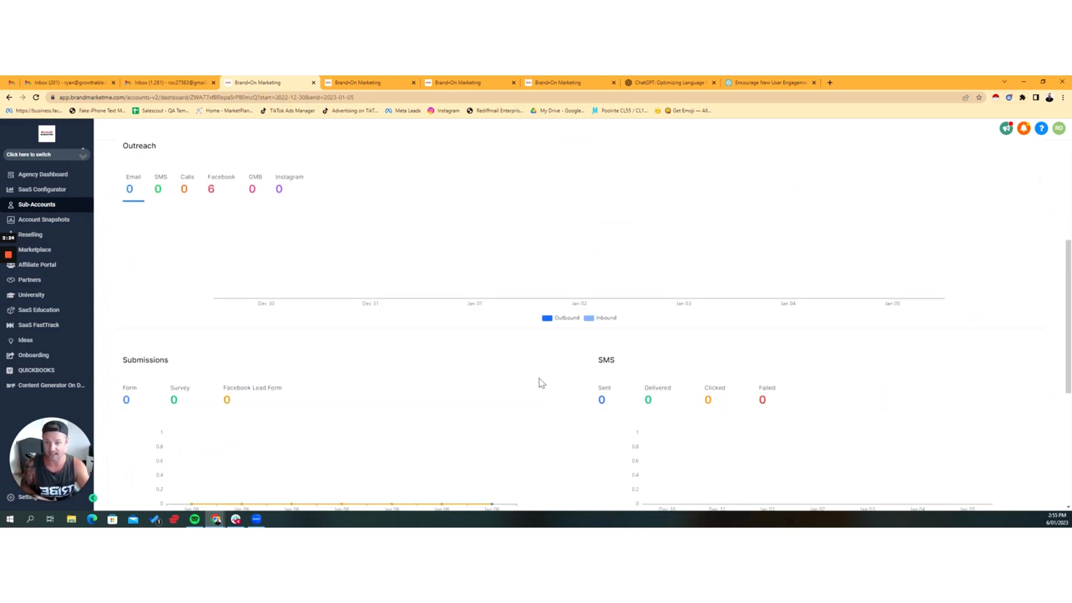
pyautogui.scroll(6, 552, 401)
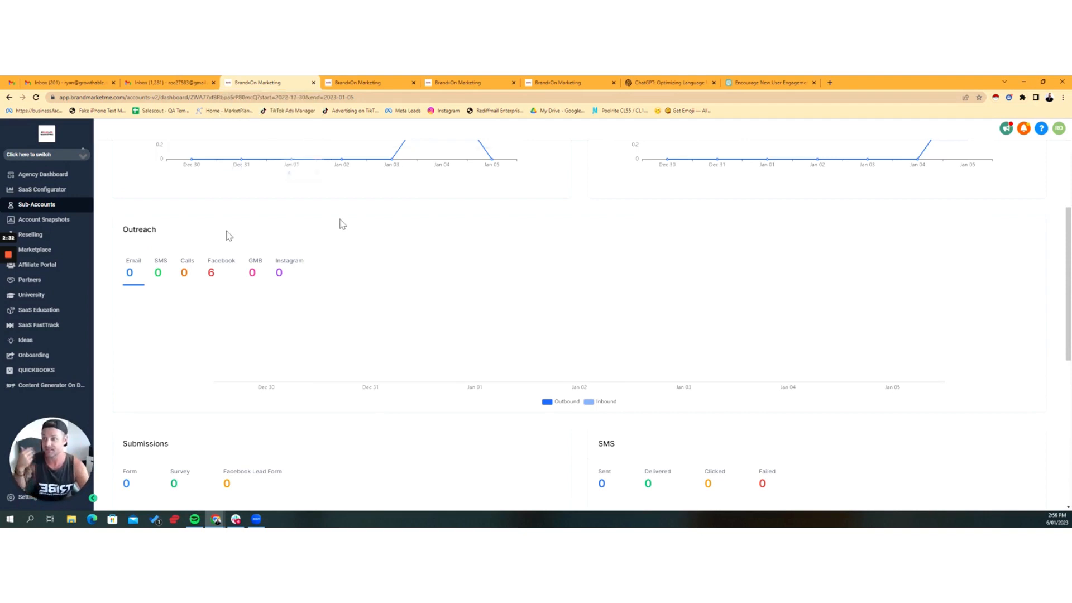
pyautogui.scroll(4, 357, 296)
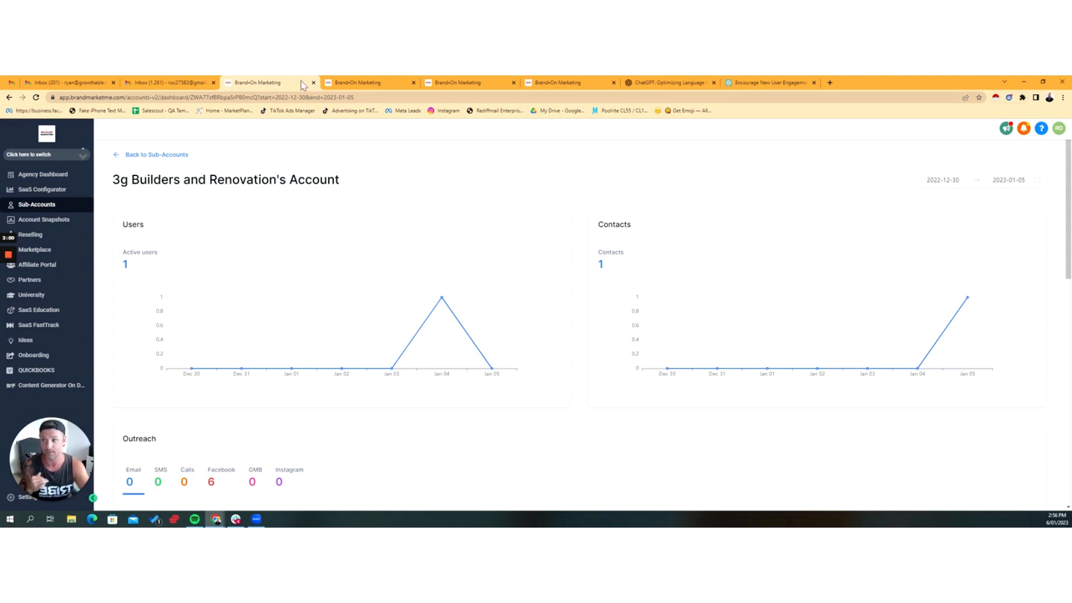
# Step: Switch to the Brand-On Marketing sub-account and open its Memberships dashboard, dismissing the calendar integration banner
pyautogui.click(73, 154)
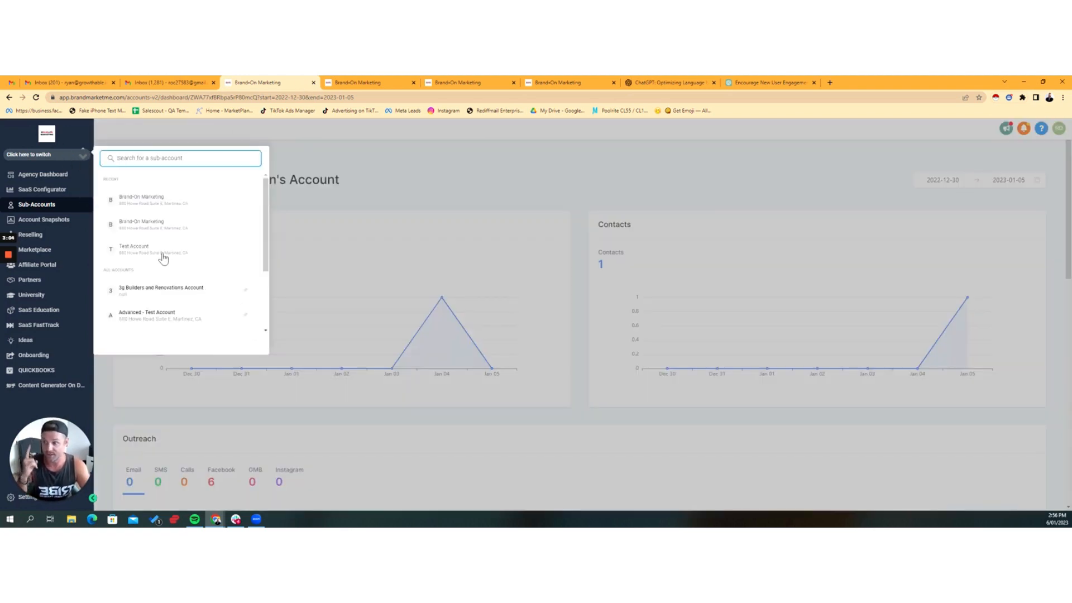
pyautogui.click(240, 127)
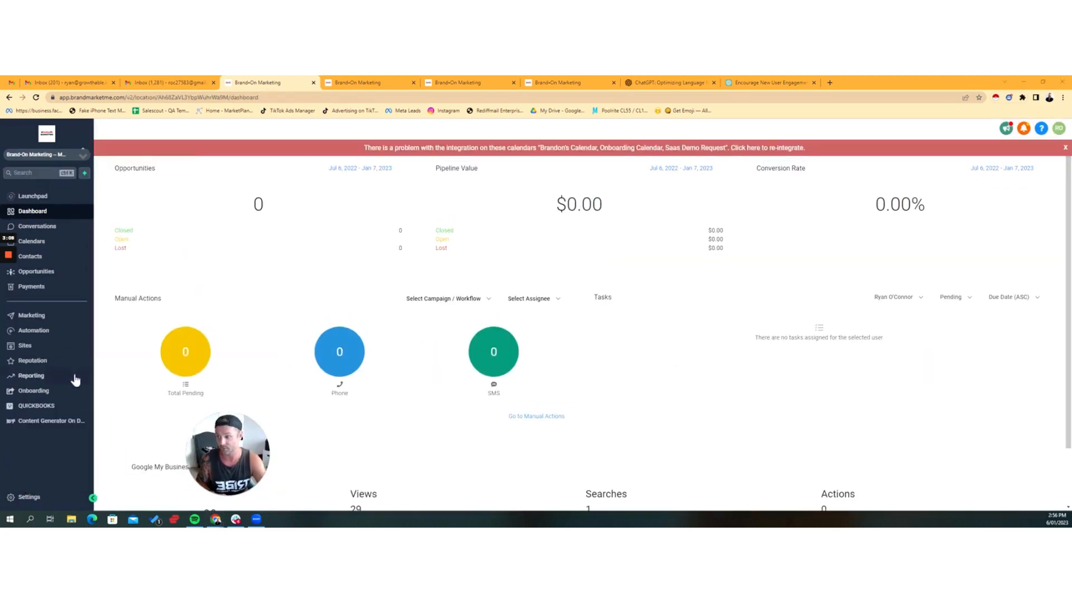
pyautogui.click(29, 347)
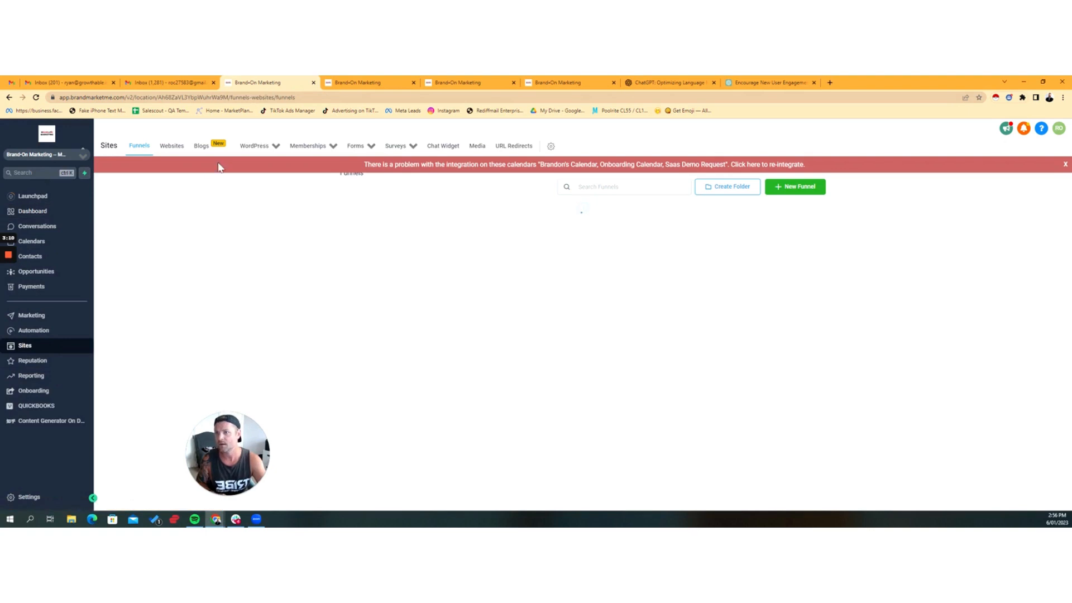
pyautogui.click(312, 165)
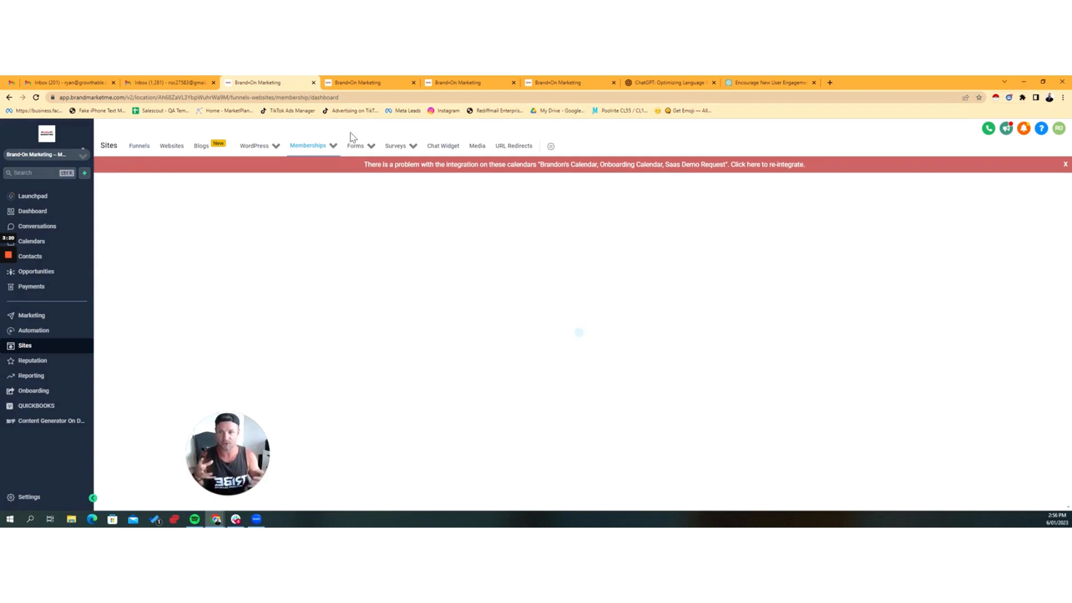
pyautogui.click(1065, 166)
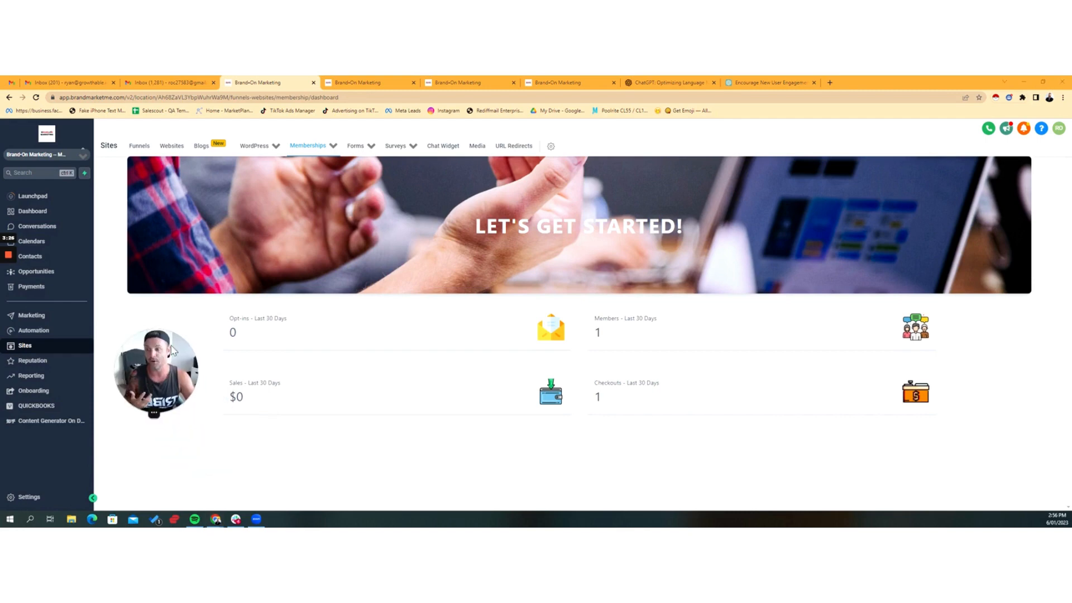
# Step: Preview the Brand On Marketing OnBoarding membership product
pyautogui.moveTo(307, 146)
pyautogui.click(314, 180)
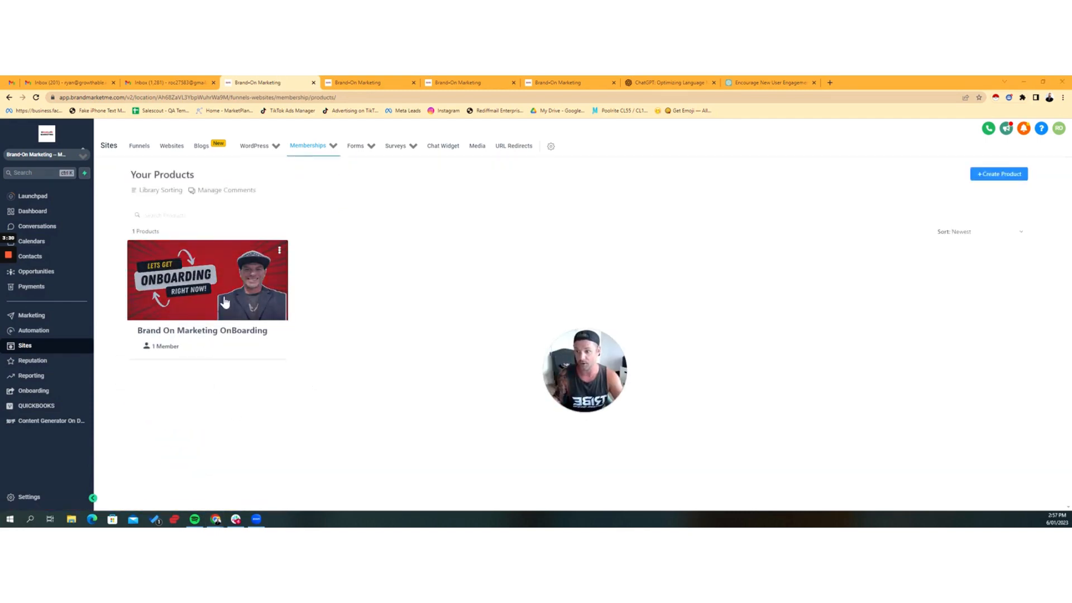
pyautogui.click(280, 254)
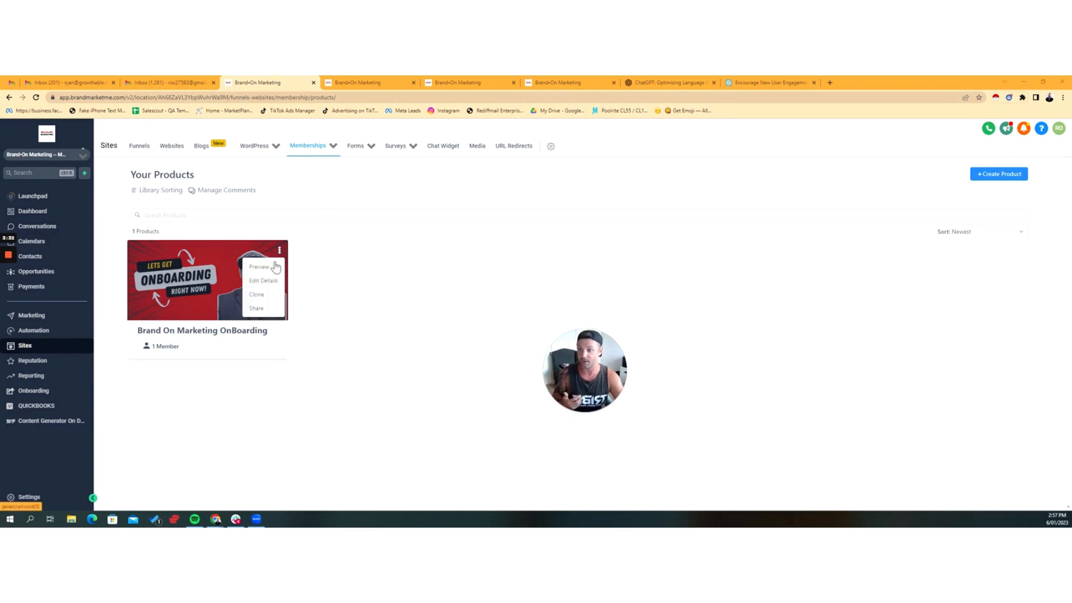
pyautogui.click(271, 260)
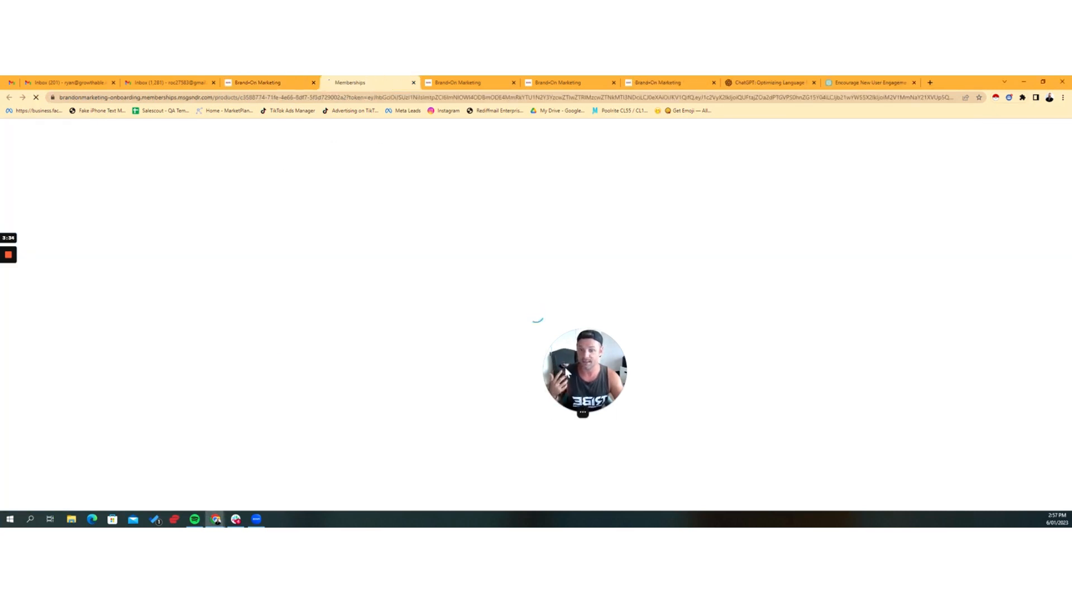
pyautogui.moveTo(593, 368); pyautogui.dragTo(851, 324)
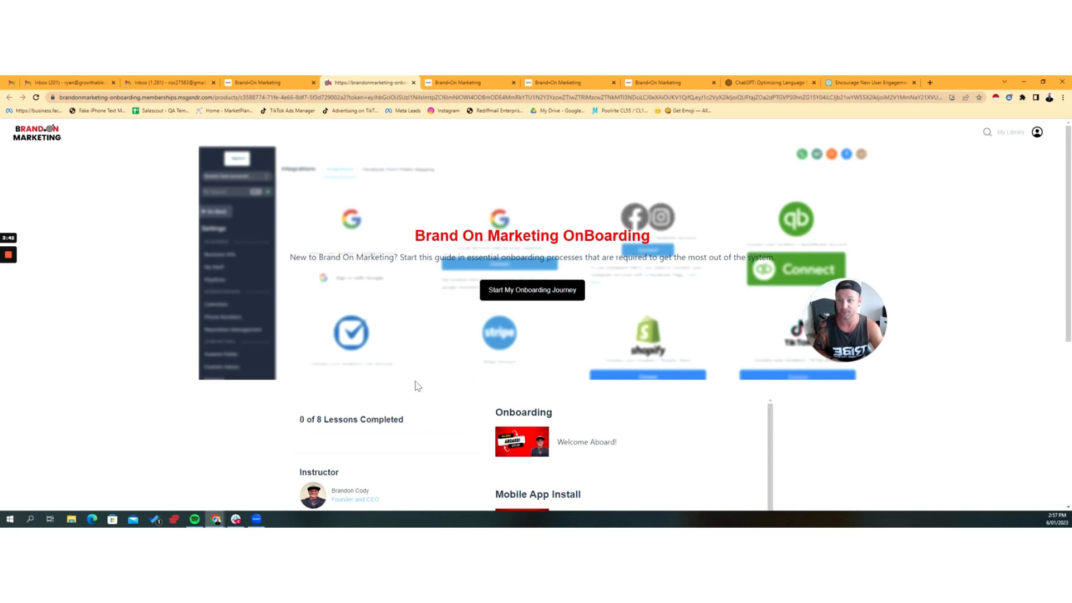
# Step: Examine the onboarding course's home page, including its introduction, completion status and list of lessons
pyautogui.scroll(-2, 652, 356)
pyautogui.scroll(-2, 652, 355)
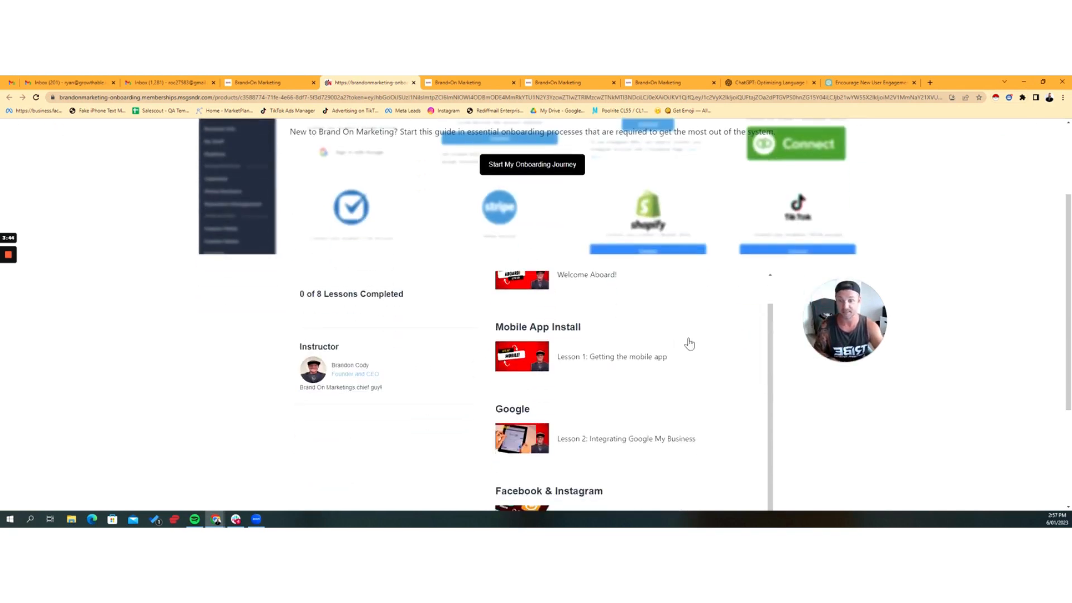
pyautogui.scroll(3, 689, 342)
pyautogui.scroll(-5, 648, 342)
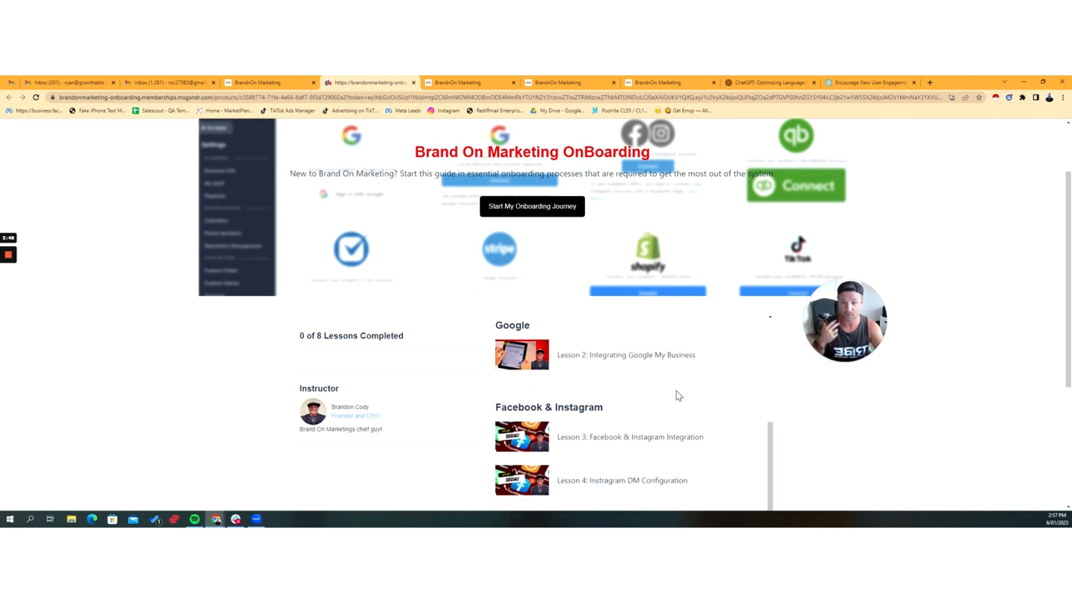
pyautogui.scroll(-1, 682, 374)
pyautogui.scroll(-5, 656, 368)
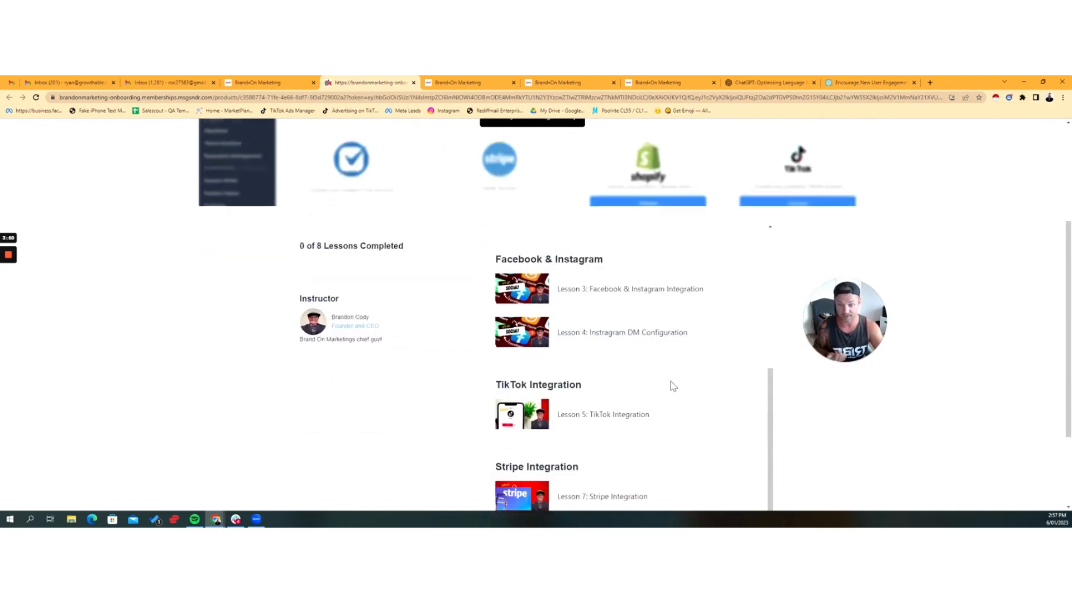
pyautogui.scroll(10, 666, 355)
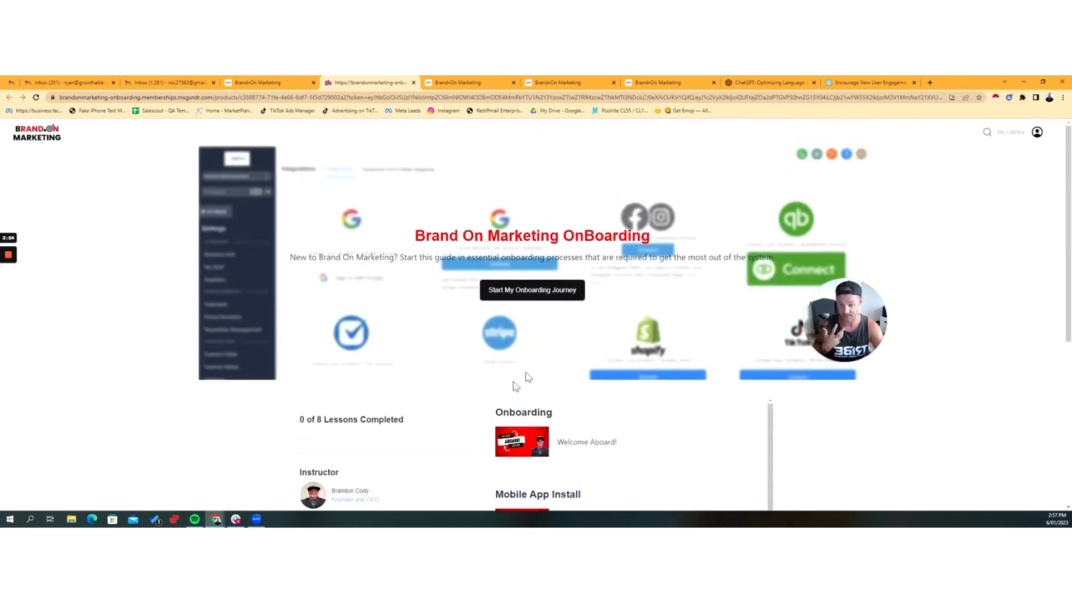
pyautogui.scroll(-4, 524, 376)
pyautogui.scroll(4, 424, 409)
# Step: Start the onboarding journey, review the Welcome Aboard! lesson description and close the course preview
pyautogui.click(518, 294)
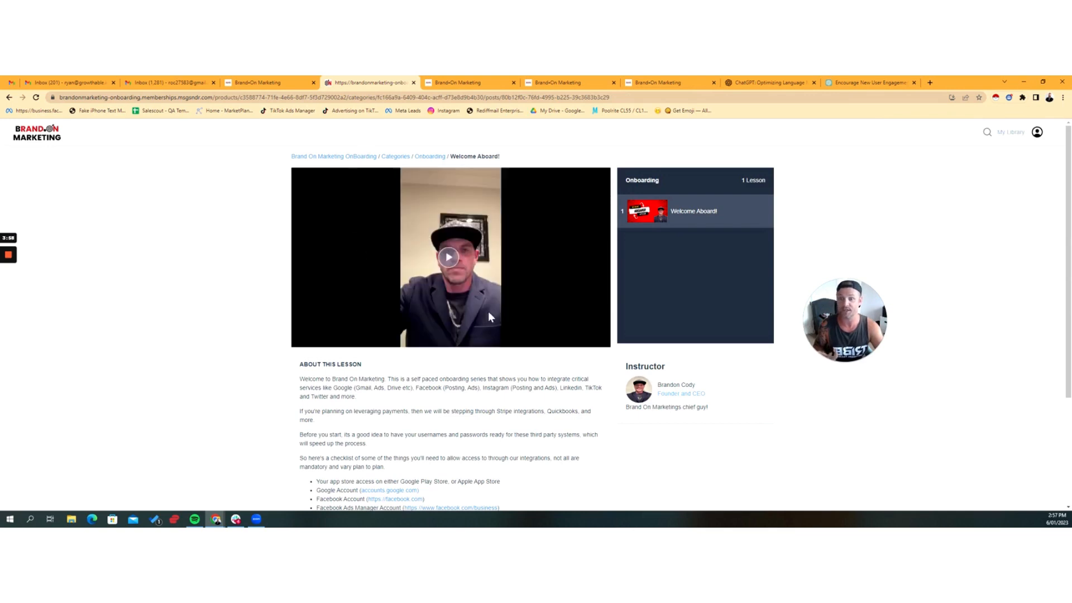
pyautogui.scroll(-3, 554, 282)
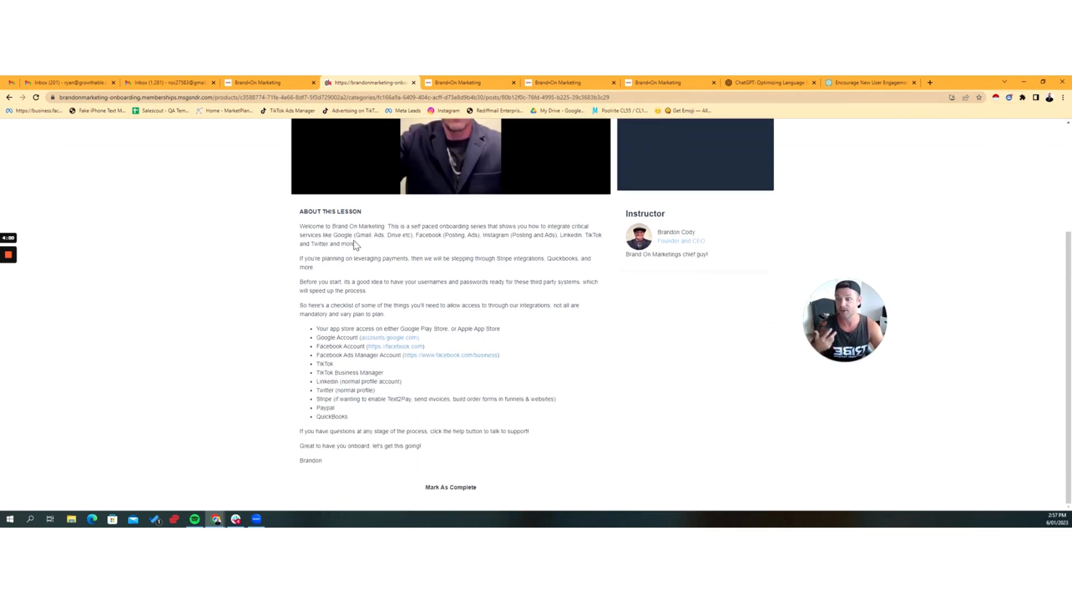
pyautogui.moveTo(333, 221); pyautogui.dragTo(369, 292)
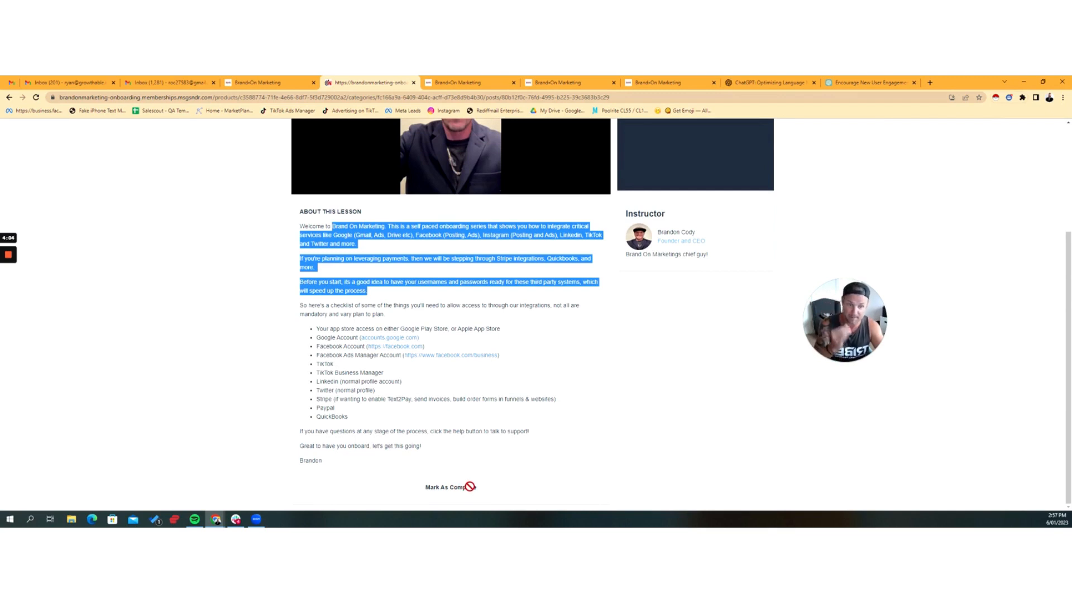
pyautogui.scroll(3, 473, 480)
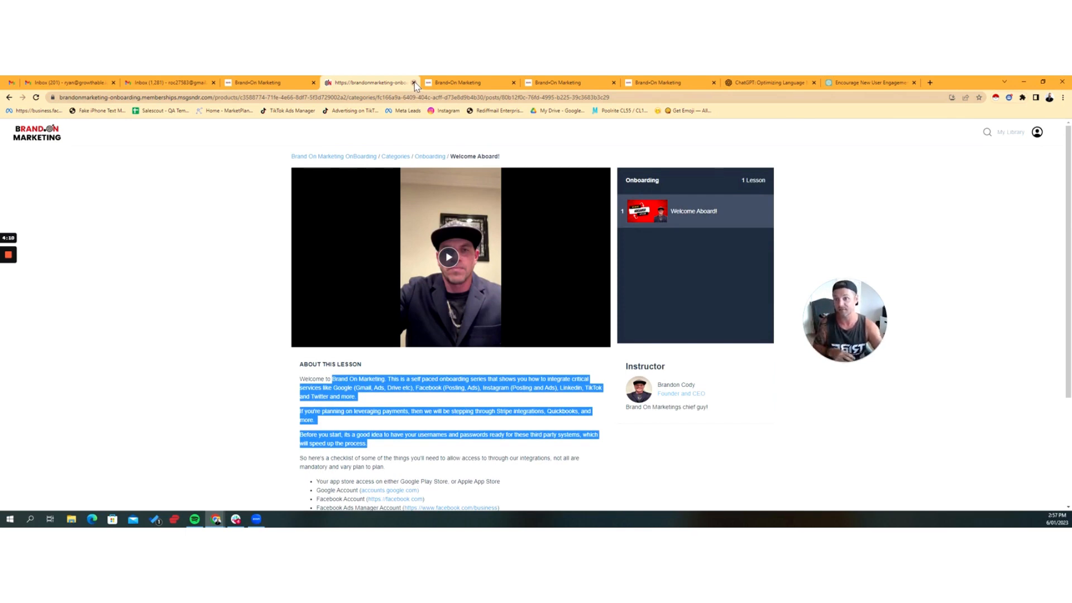
pyautogui.click(414, 83)
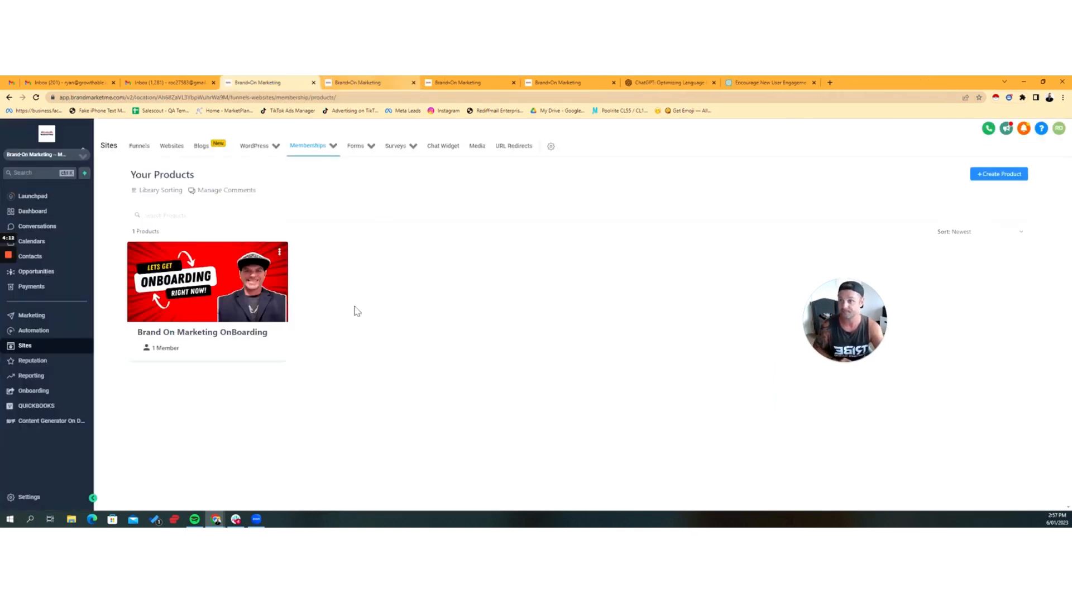
# Step: View the membership analytics for learners' course progress in the Brand On Marketing OnBoarding product
pyautogui.moveTo(335, 162)
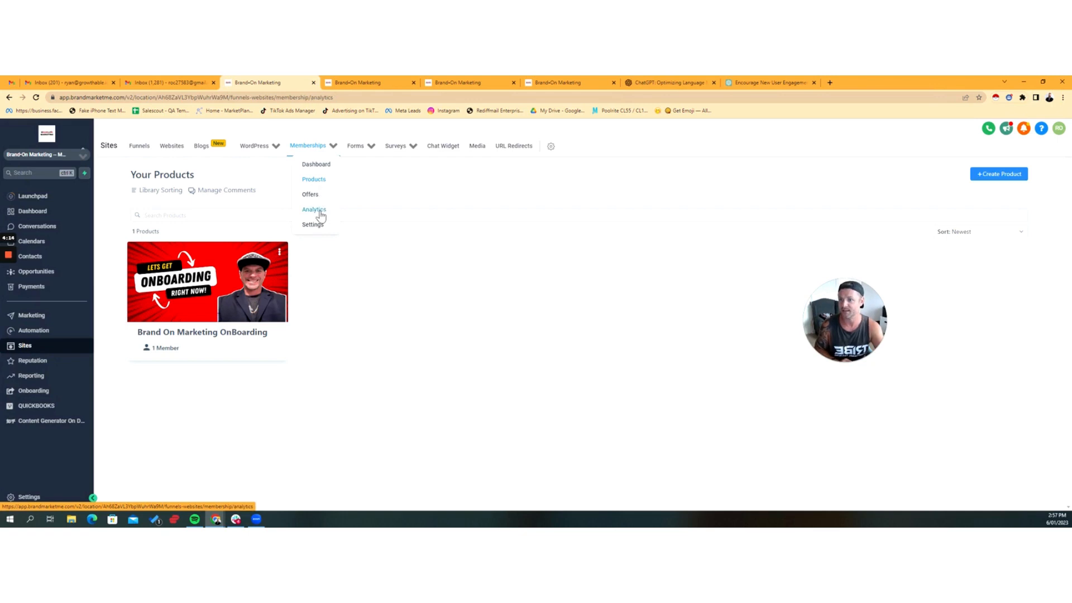
pyautogui.click(321, 210)
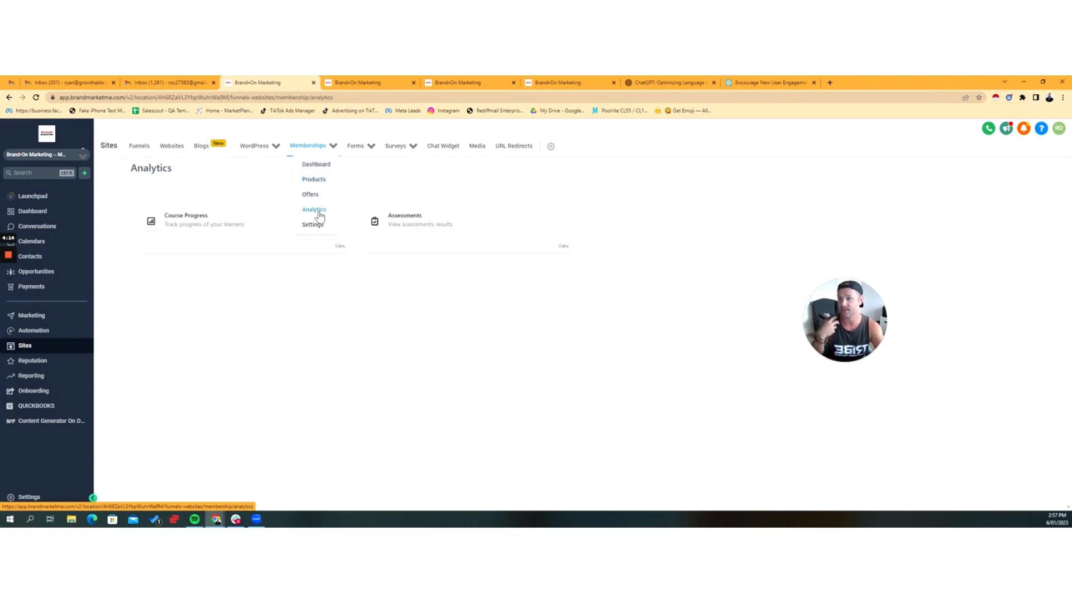
pyautogui.click(229, 226)
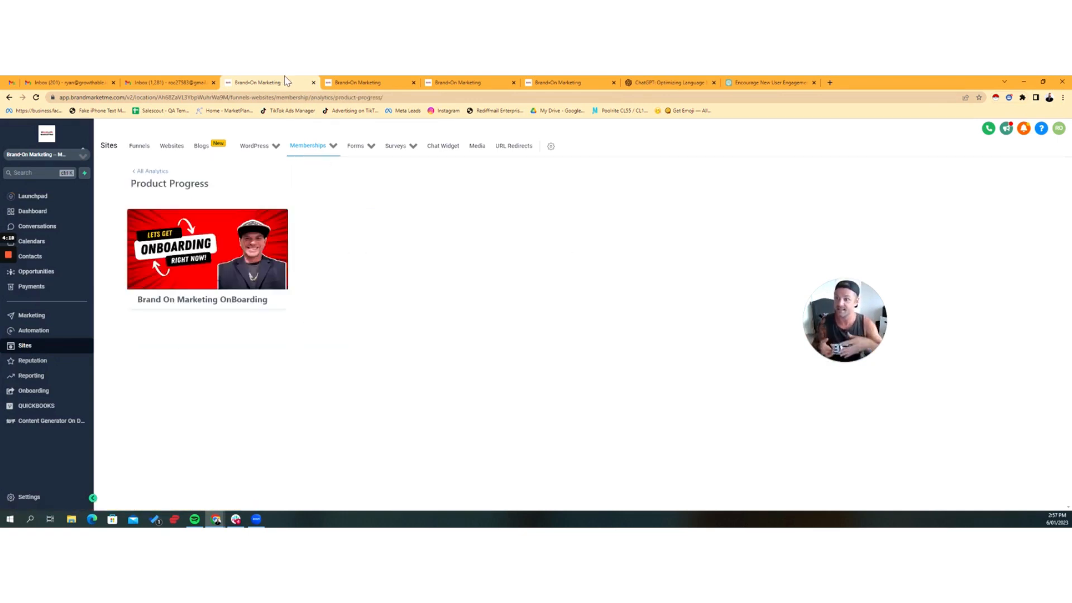
pyautogui.click(201, 272)
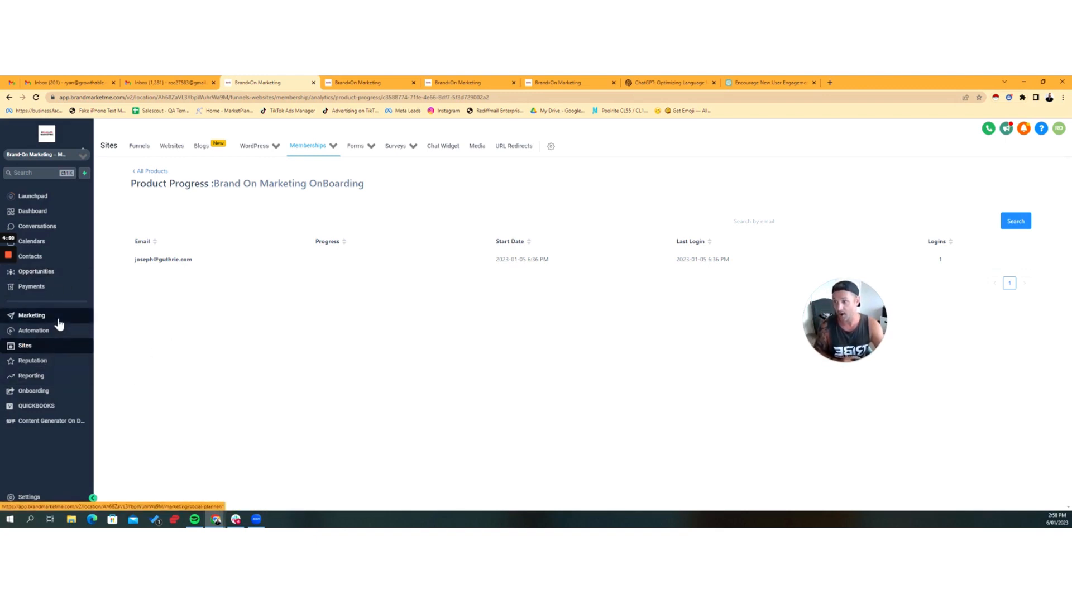
# Step: Open the Lesson 2 template of the Onboarding Email Series from the Onboarding folder of the marketing email templates
pyautogui.click(25, 317)
pyautogui.click(211, 164)
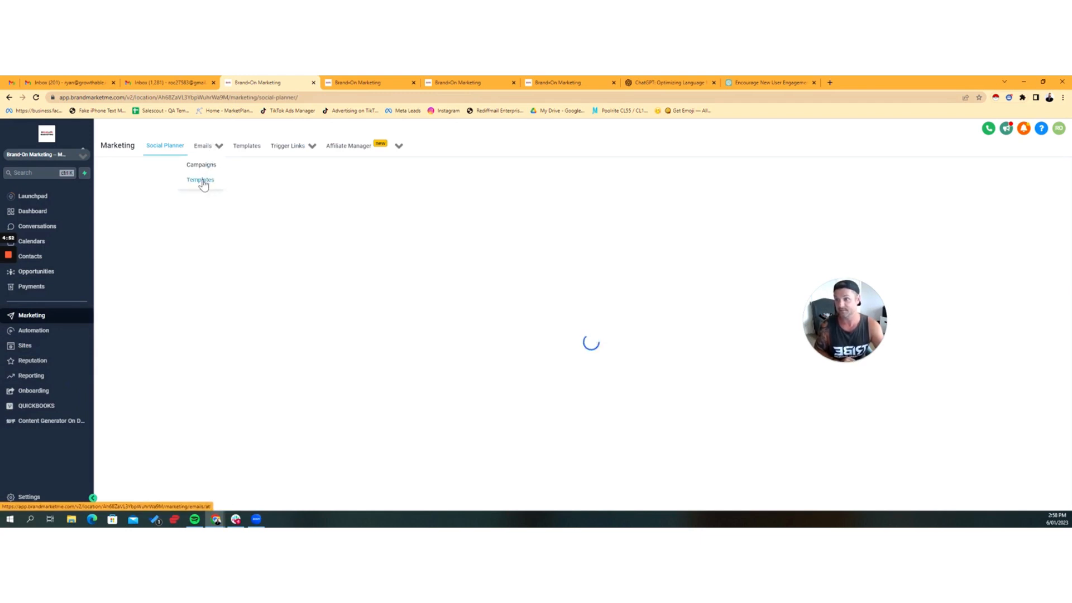
pyautogui.click(201, 181)
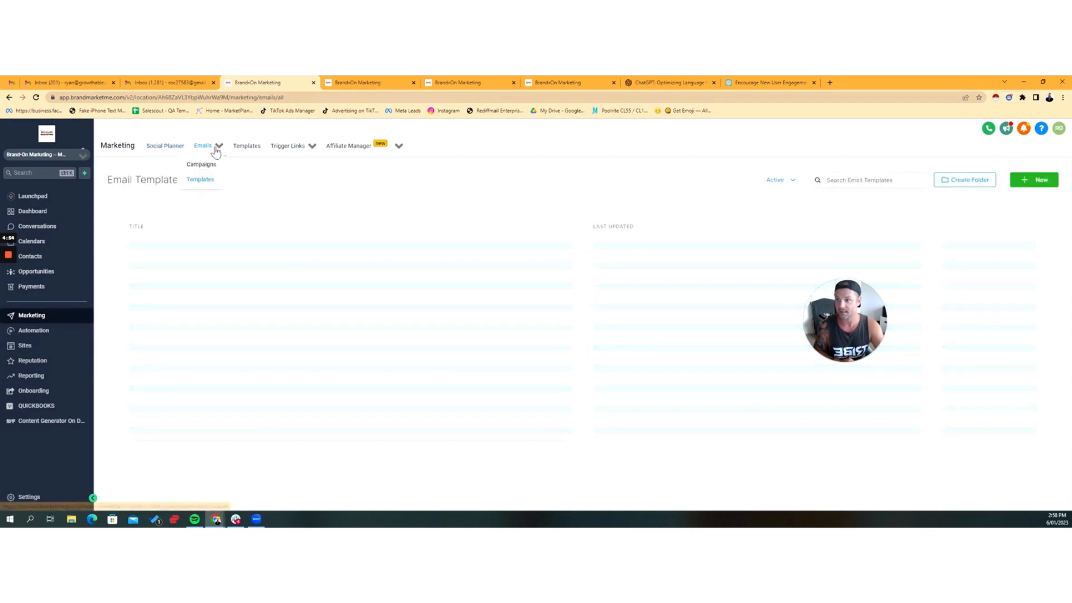
pyautogui.click(150, 244)
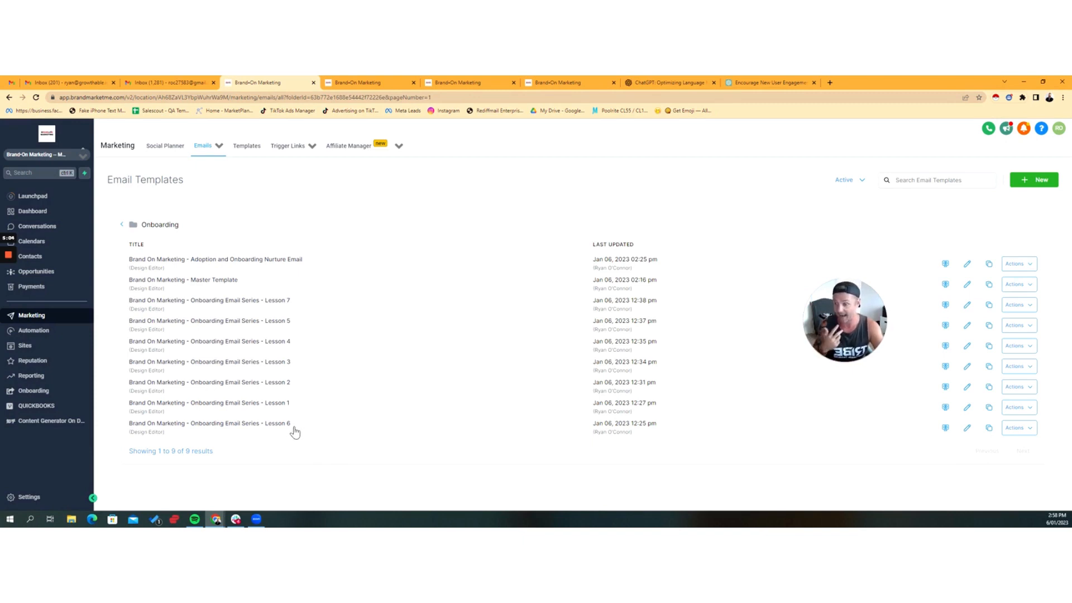
pyautogui.click(259, 383)
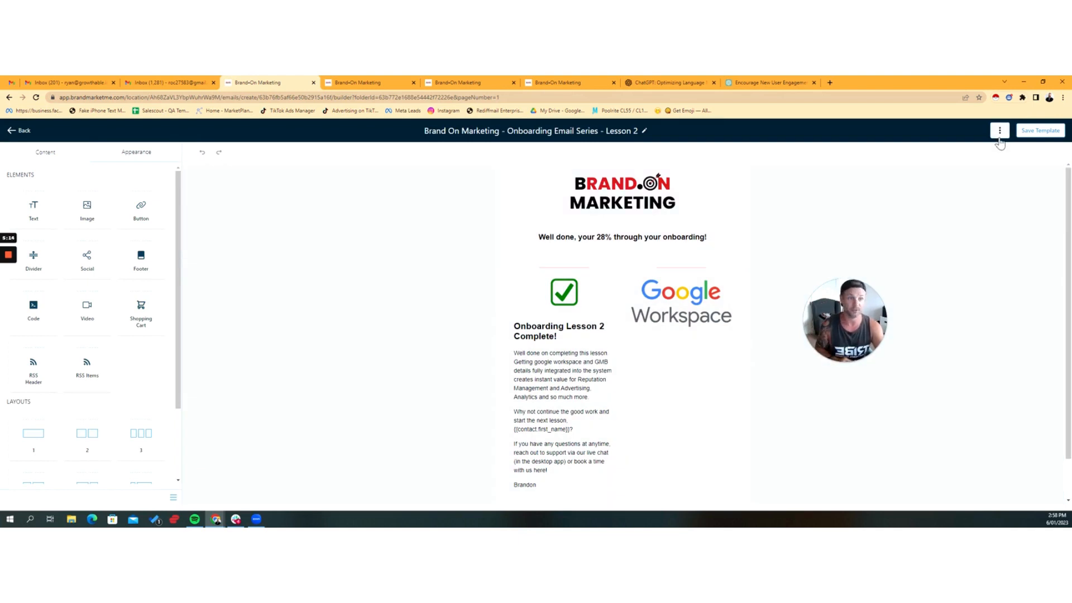
# Step: Preview the Lesson 2 onboarding email on desktop, check its progress bar and body text, and return to the email builder
pyautogui.click(999, 132)
pyautogui.click(952, 187)
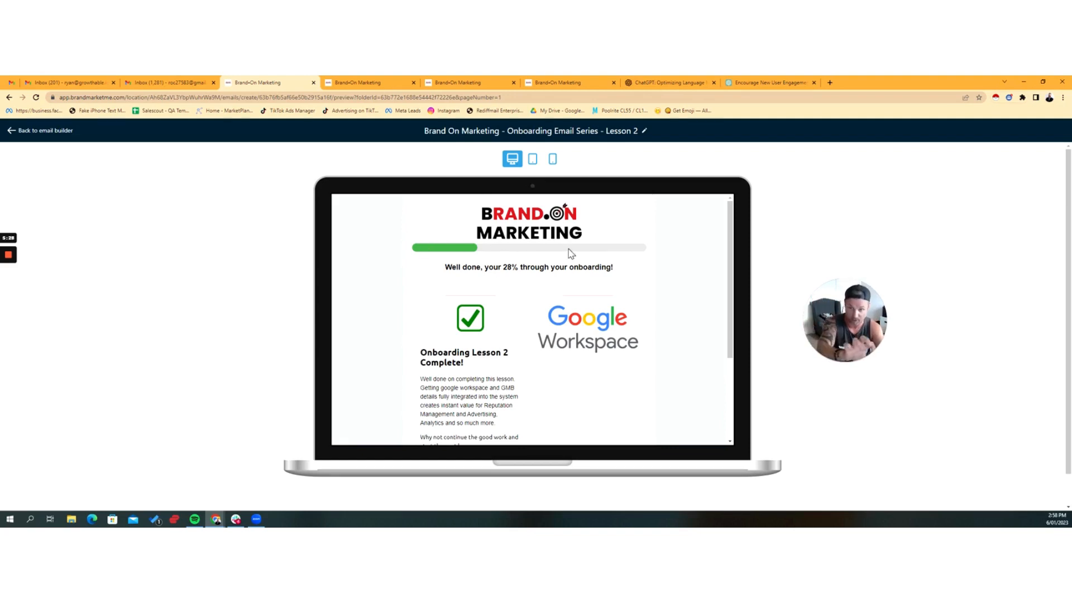
pyautogui.scroll(-2, 415, 278)
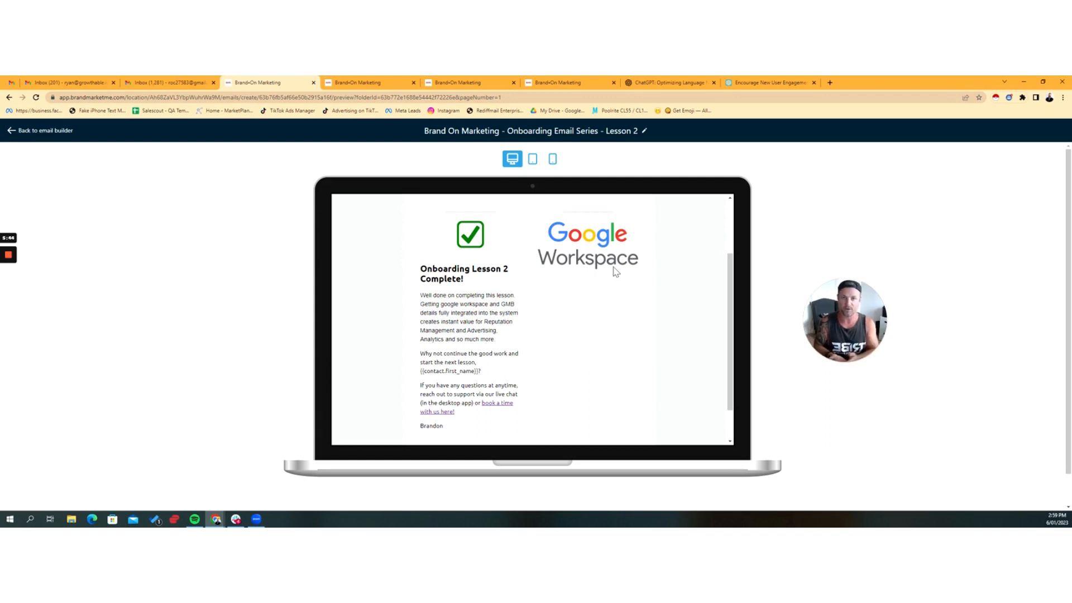
pyautogui.scroll(3, 616, 272)
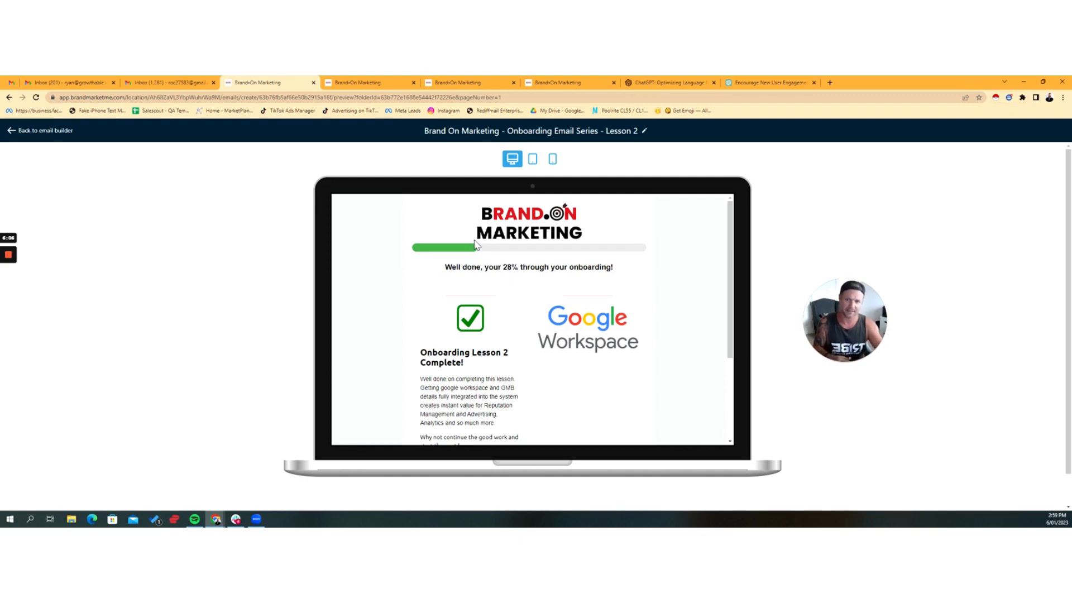
pyautogui.click(53, 133)
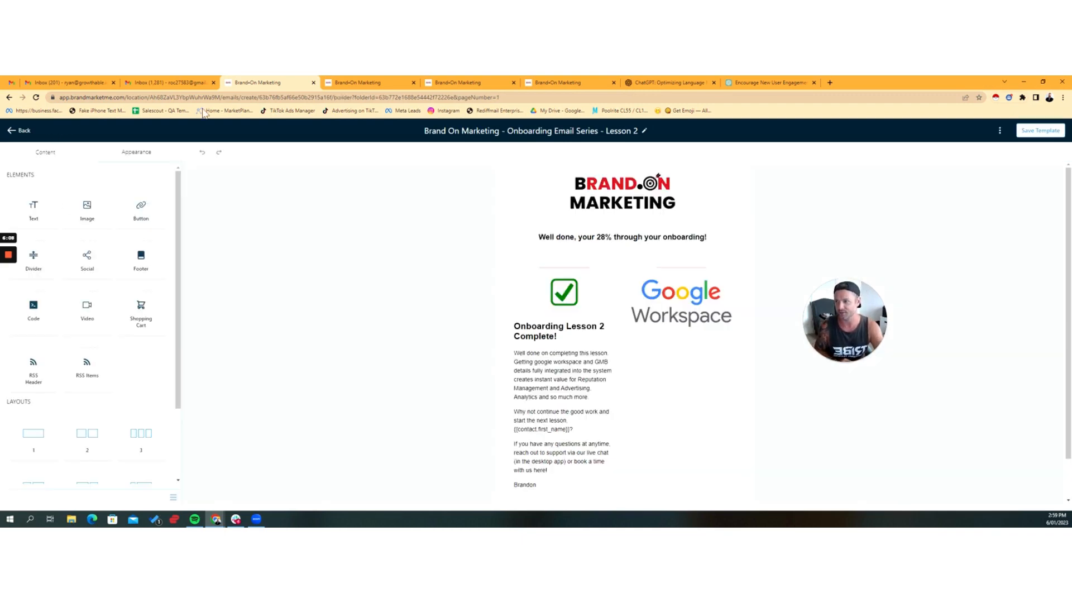
# Step: Inspect the progress bar's code block and the template's custom CSS in the Lesson 2 email, without changing either
pyautogui.click(644, 222)
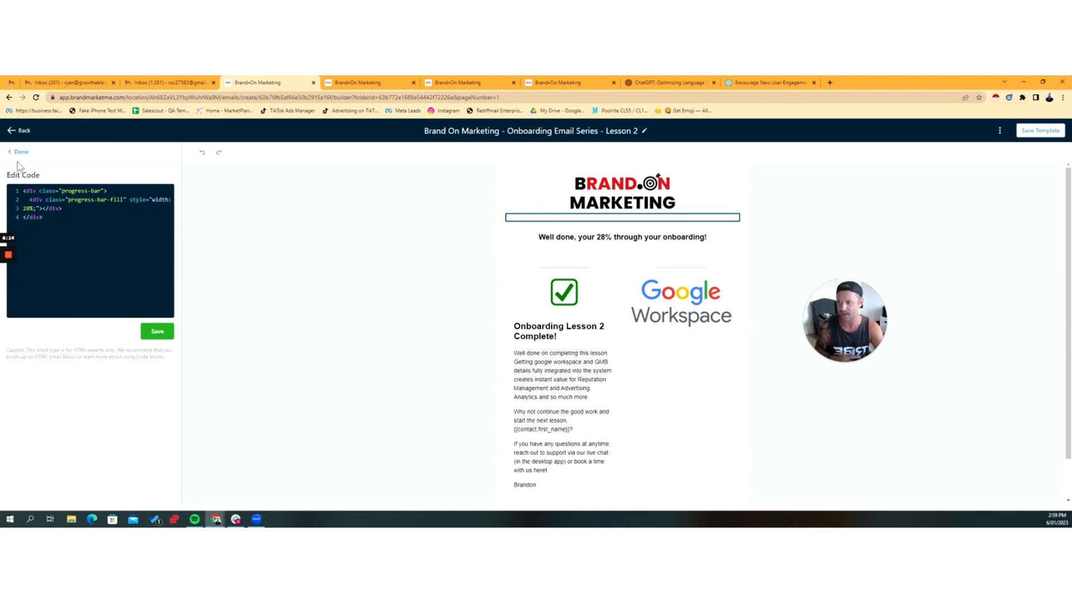
pyautogui.click(20, 152)
pyautogui.click(144, 154)
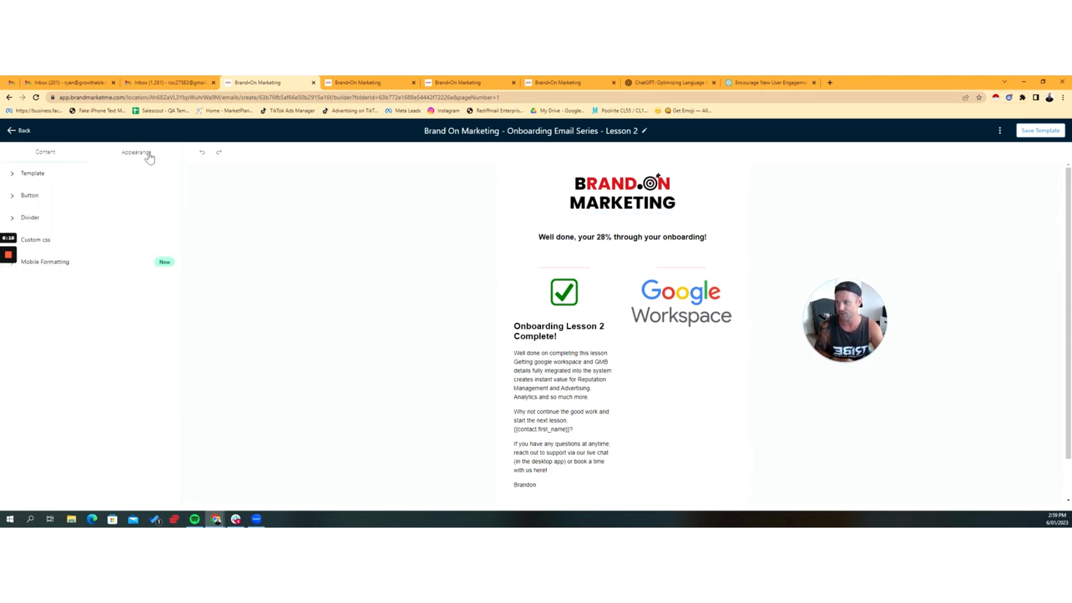
pyautogui.click(45, 240)
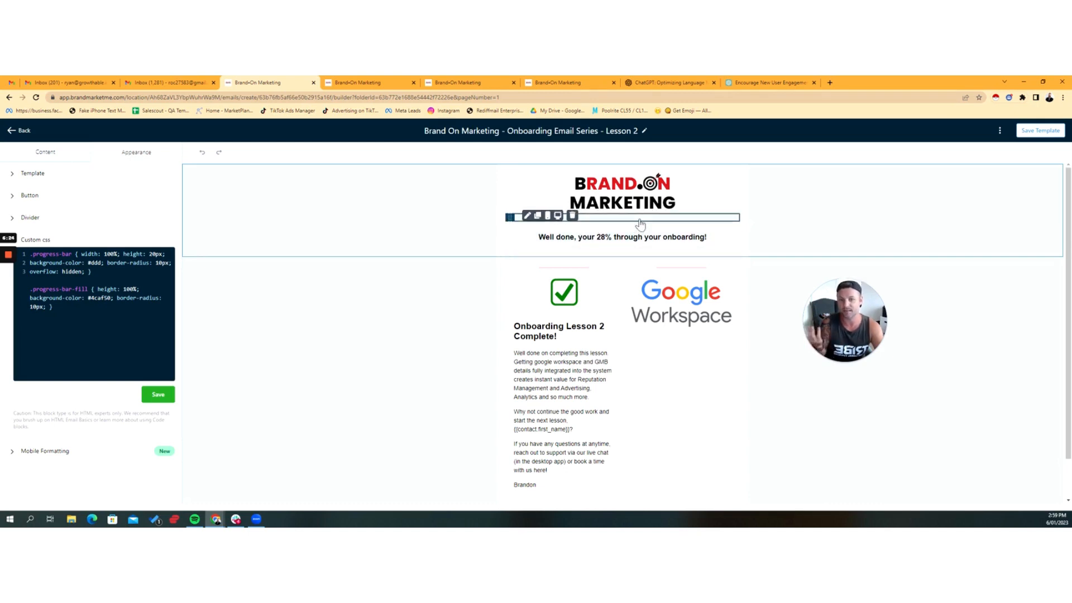
pyautogui.click(45, 155)
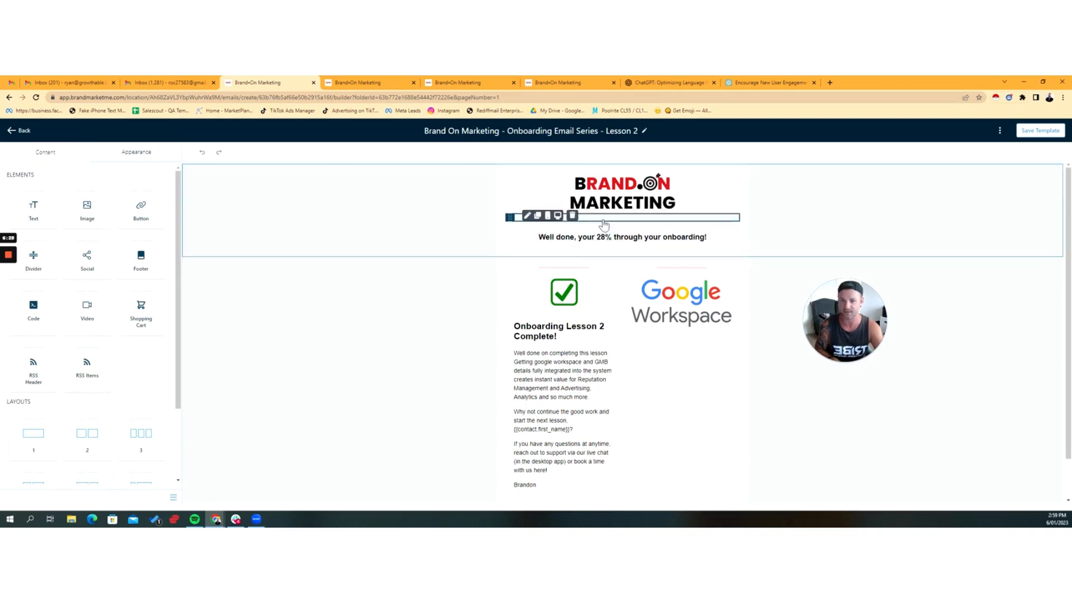
pyautogui.click(604, 222)
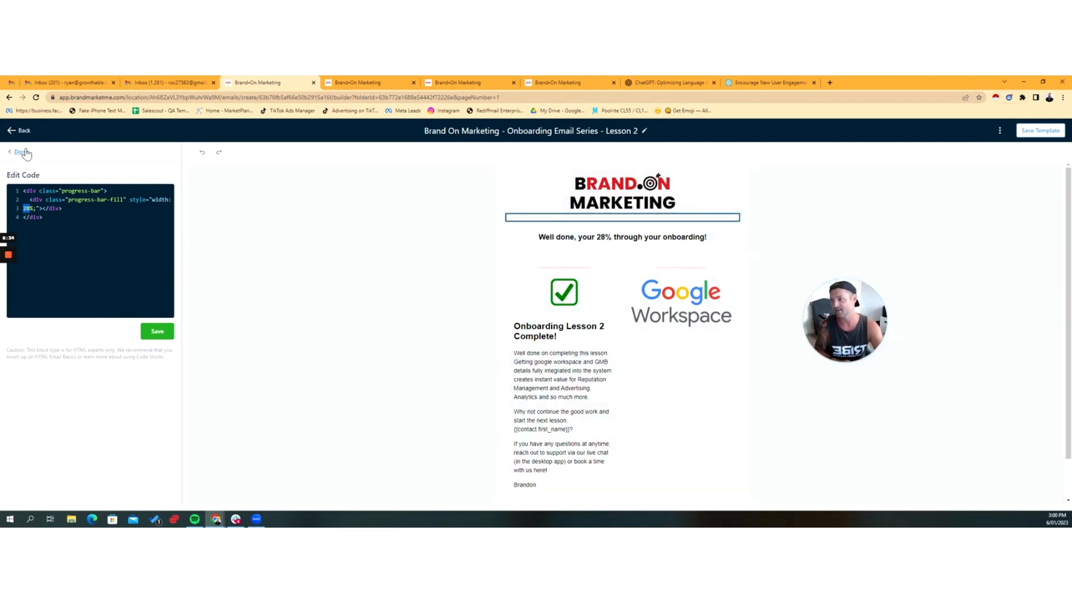
pyautogui.click(21, 152)
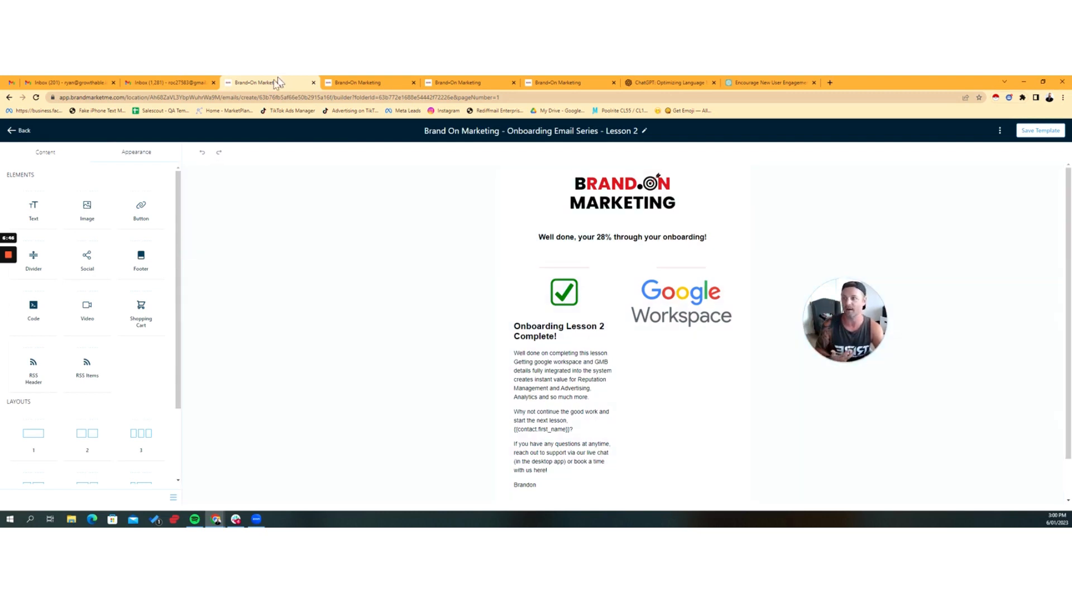
# Step: Leave the email template, dismiss the calendar integration alert and browse the Onboarding 2023 folder of automation workflows
pyautogui.click(12, 132)
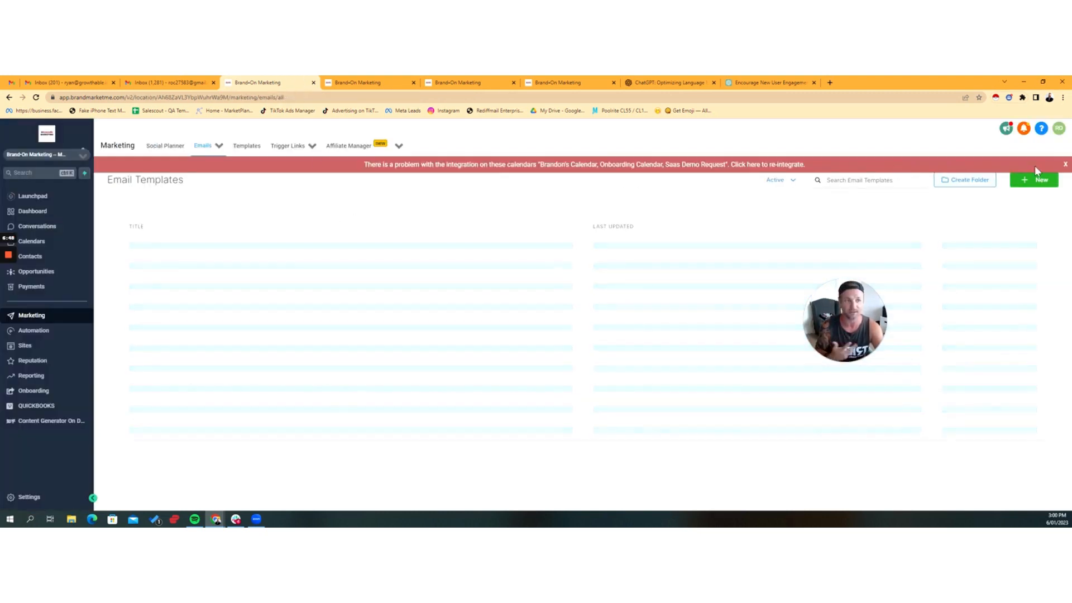
pyautogui.click(1065, 165)
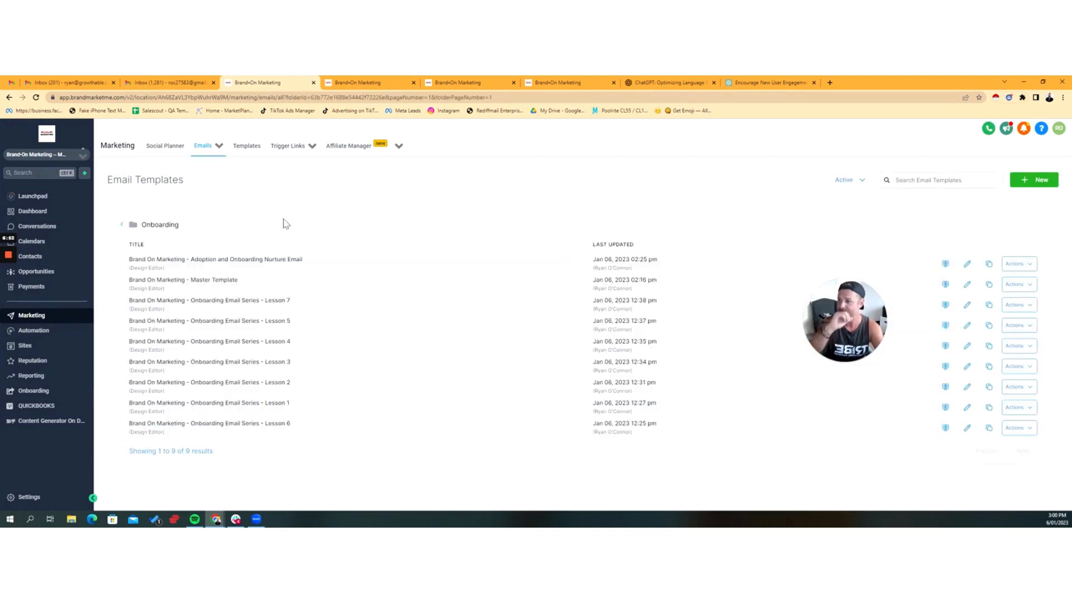
pyautogui.click(55, 333)
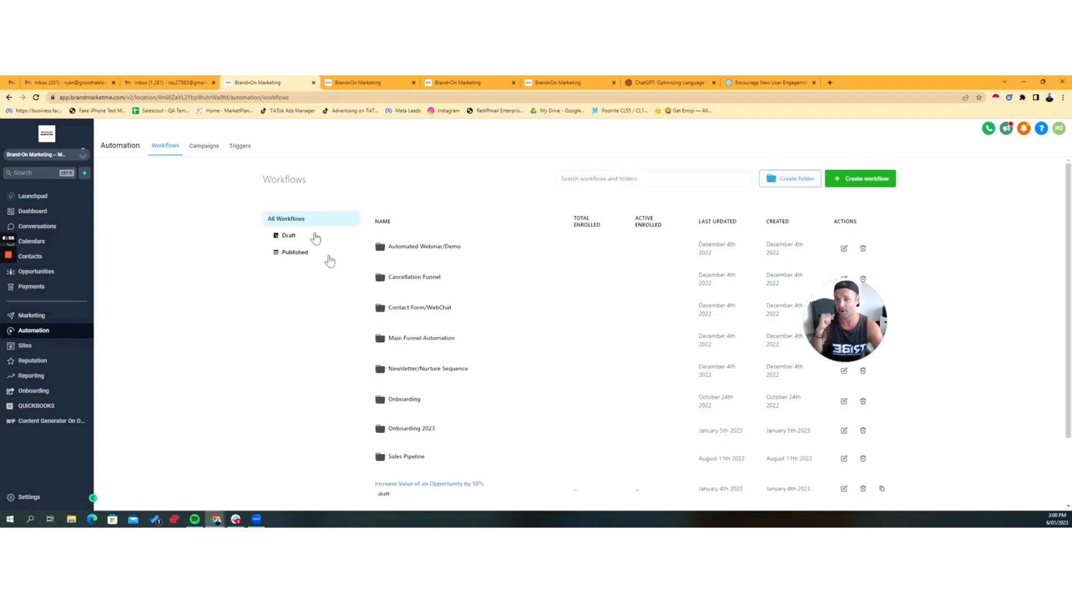
pyautogui.scroll(-1, 441, 380)
pyautogui.click(427, 391)
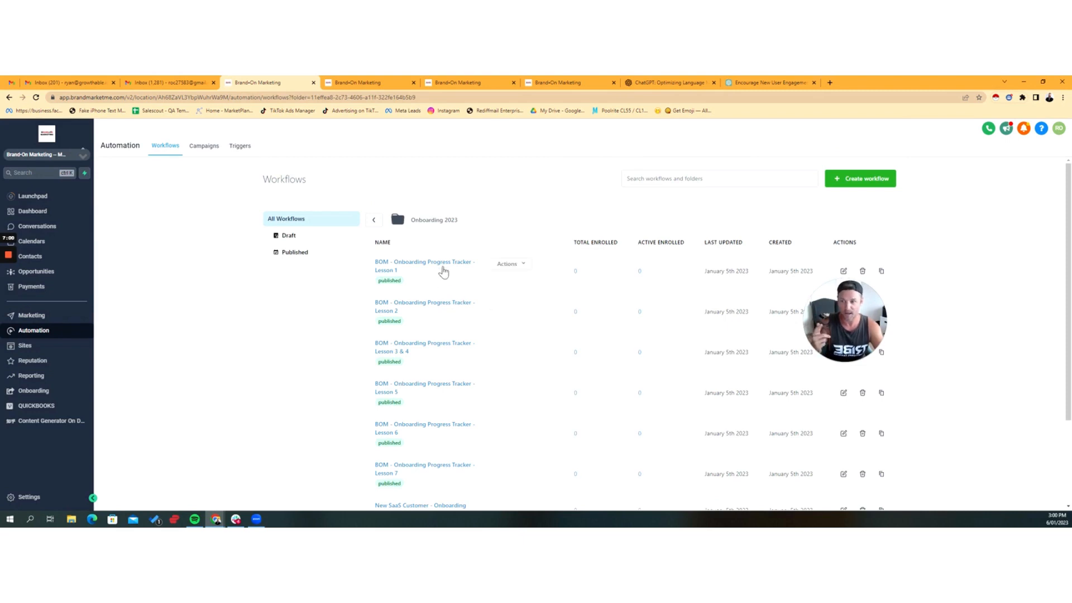
pyautogui.scroll(-2, 422, 372)
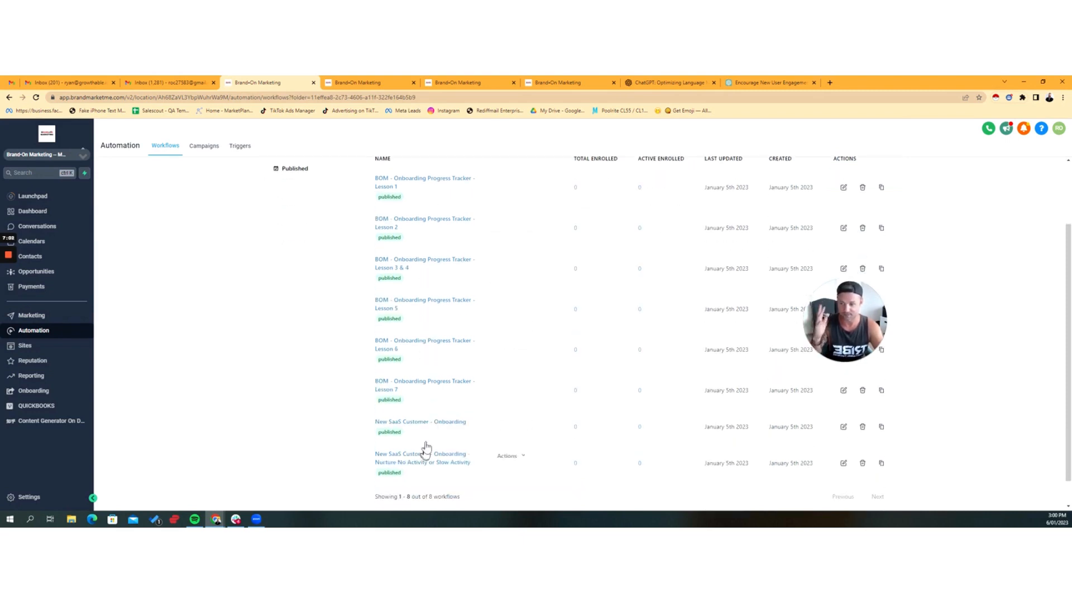
pyautogui.scroll(2, 463, 391)
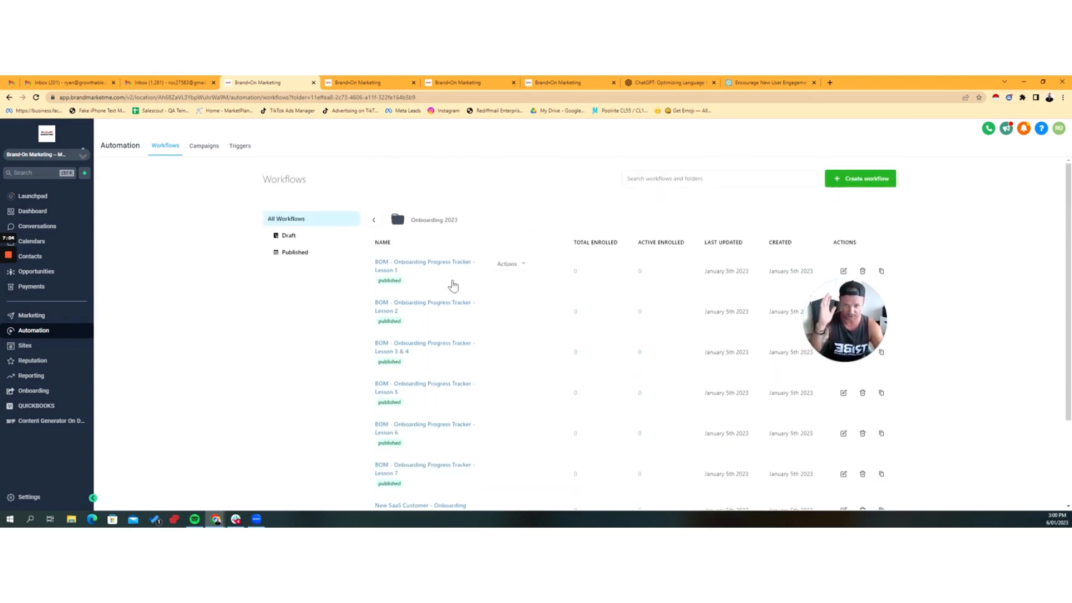
# Step: Open the BOM - Onboarding Progress Tracker - Lesson 1 workflow and review its completion trigger and Math Operation action
pyautogui.click(420, 277)
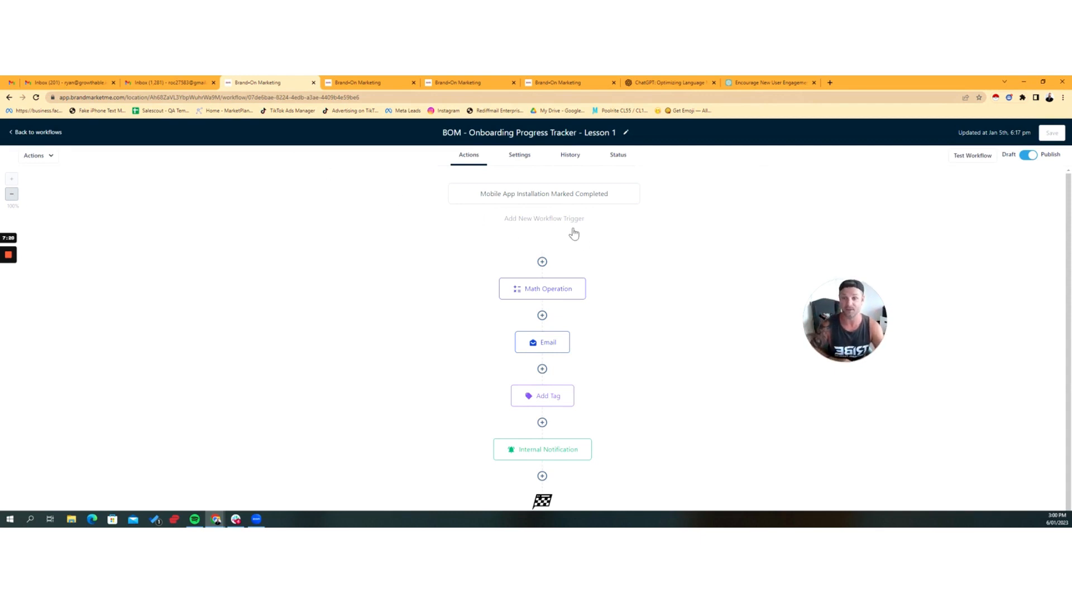
pyautogui.click(553, 198)
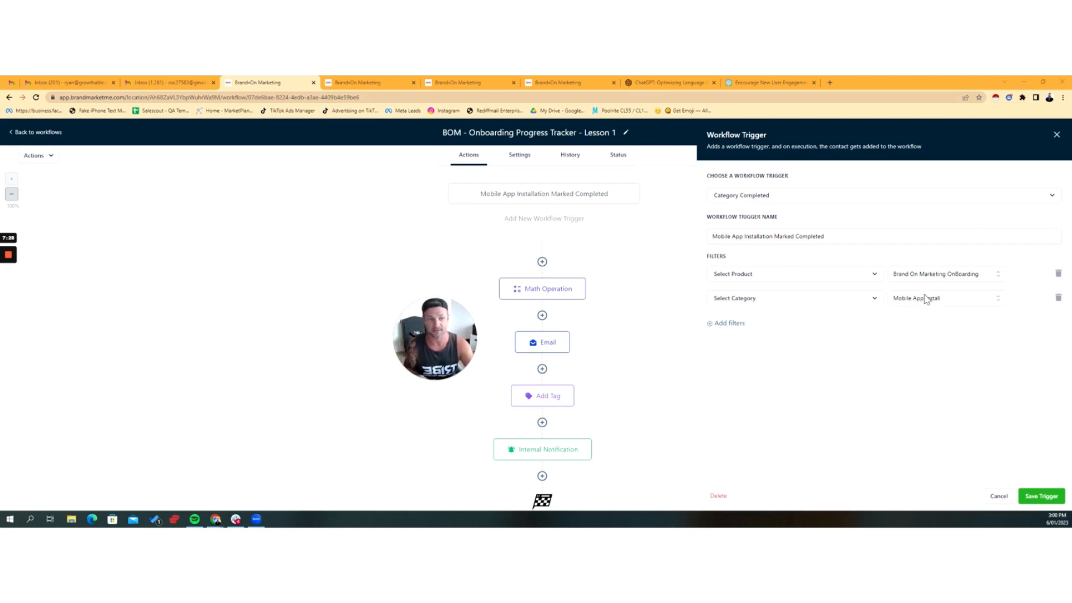
pyautogui.click(999, 496)
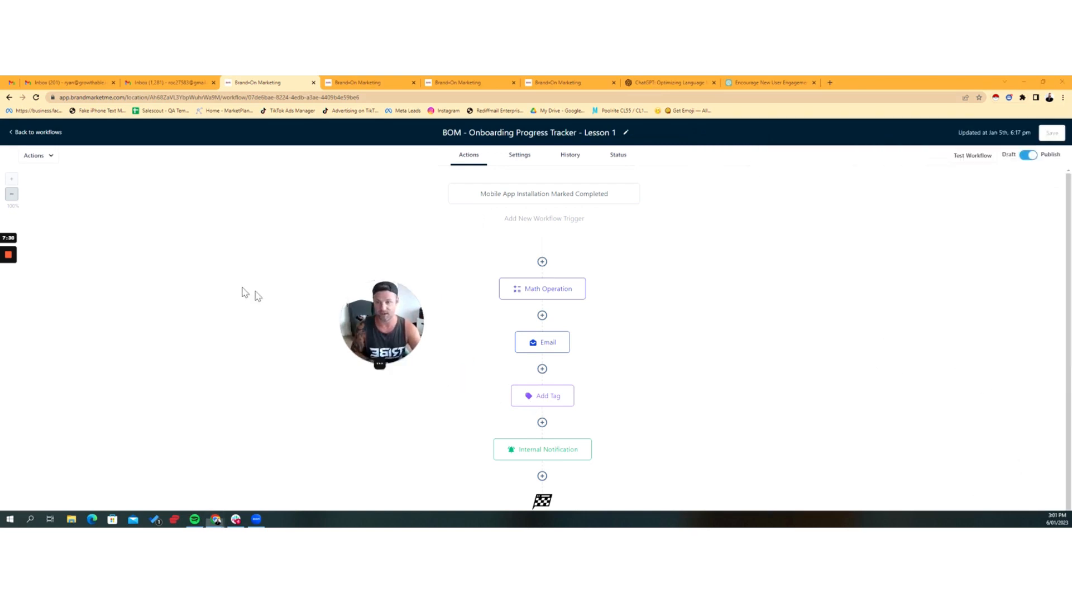
pyautogui.click(510, 294)
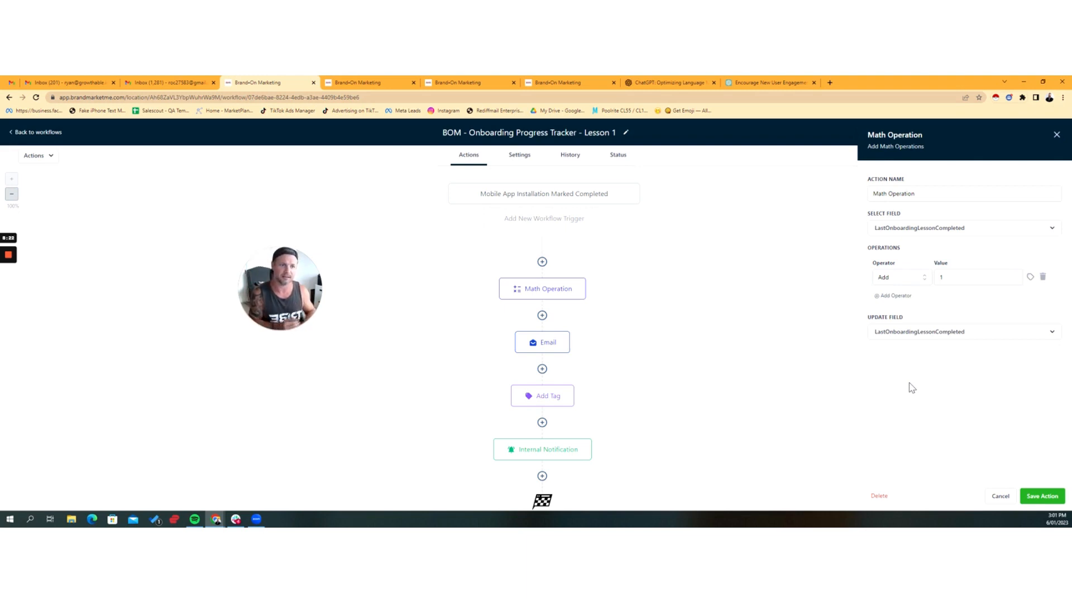
pyautogui.click(998, 496)
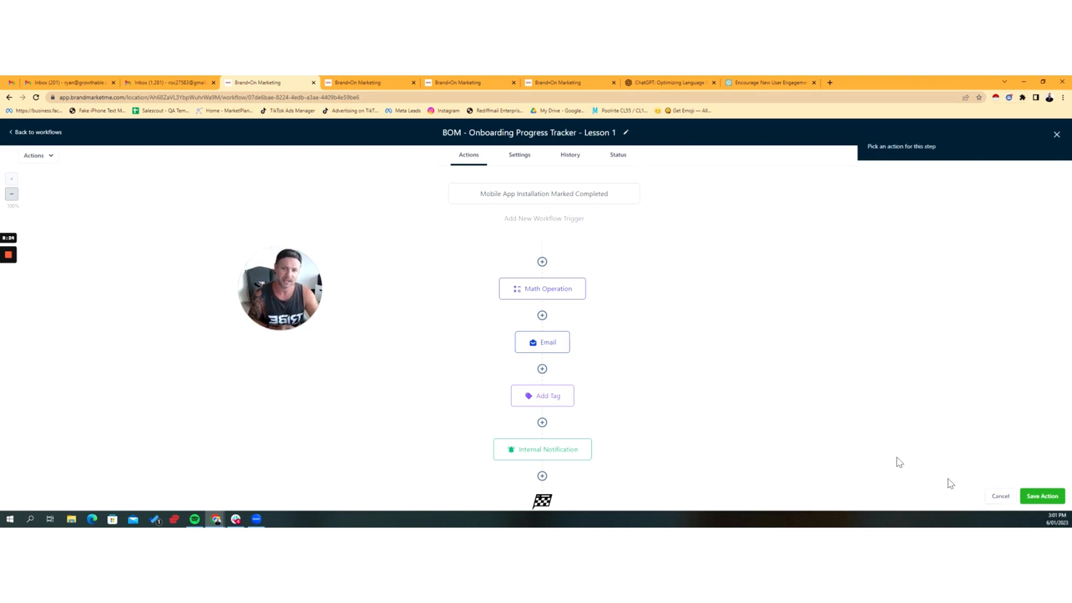
# Step: Review the settings of the Email and Add Tag actions in the Lesson 1 workflow, closing each without saving
pyautogui.click(554, 349)
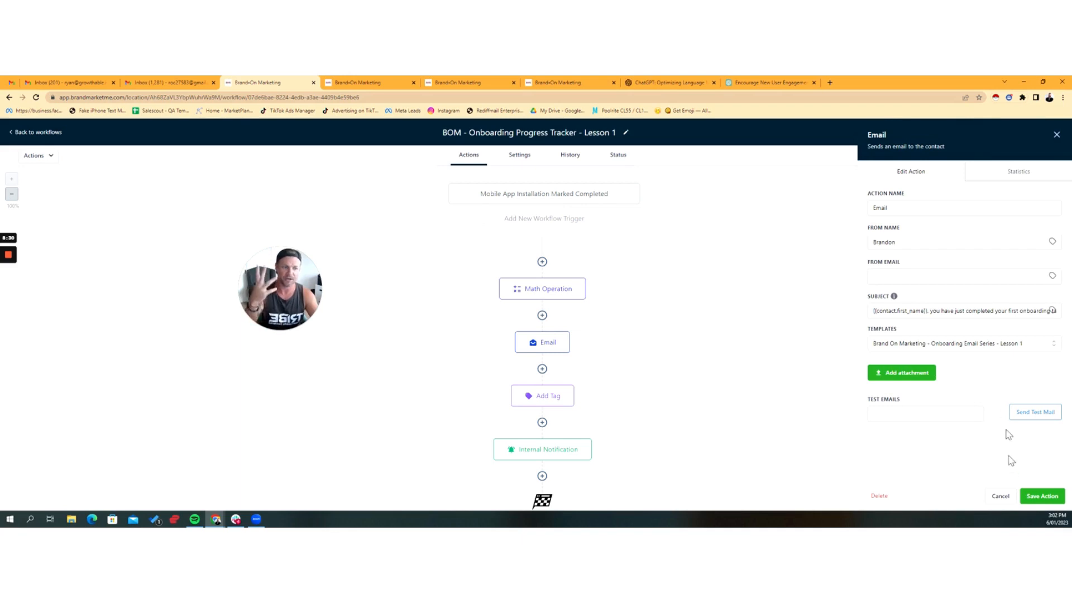
pyautogui.click(1001, 496)
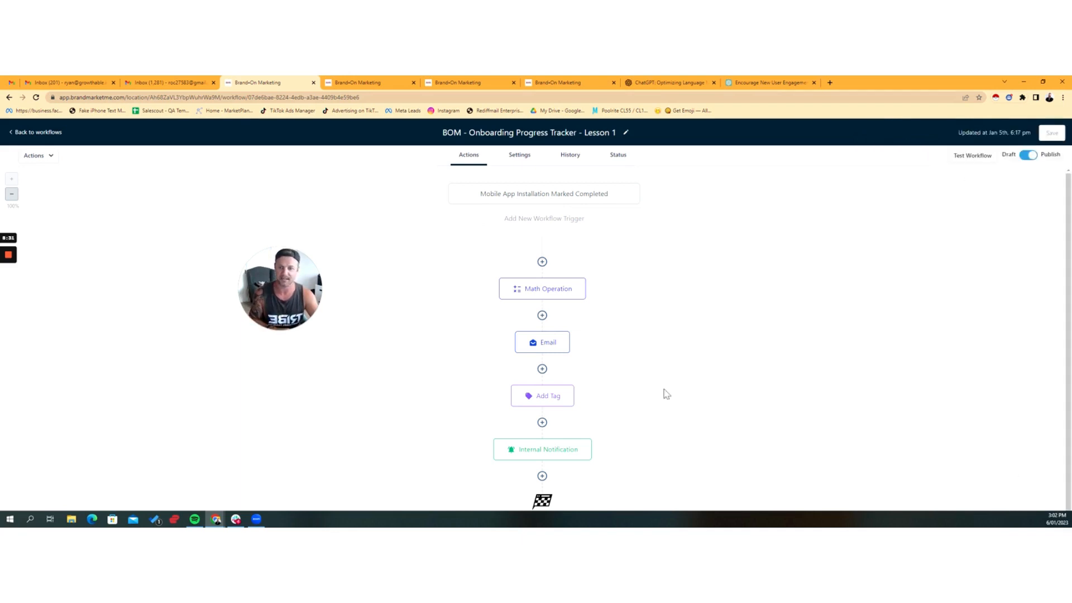
pyautogui.click(558, 394)
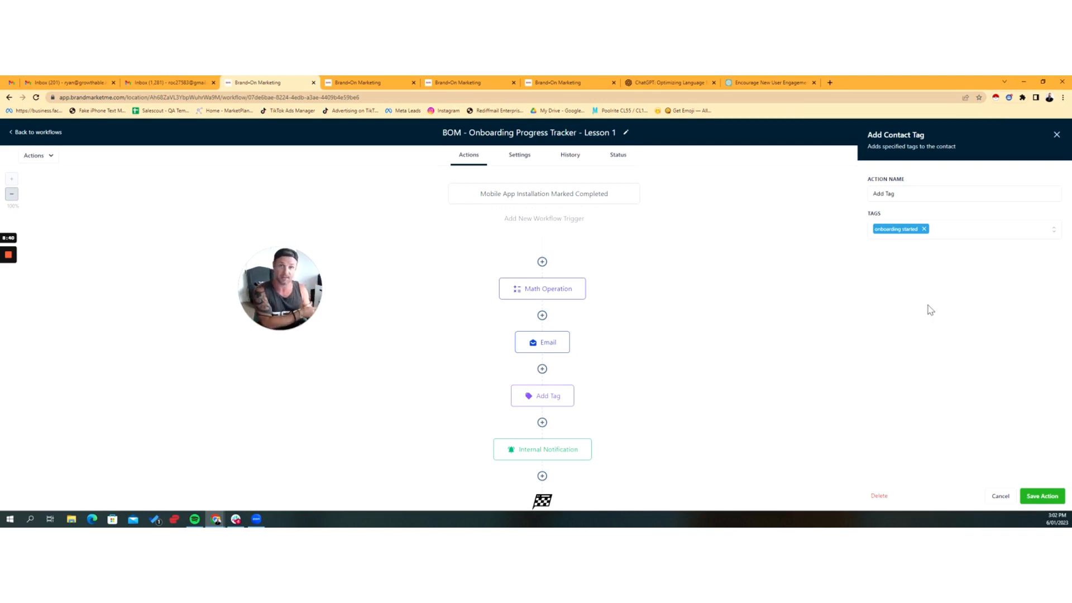
pyautogui.click(1001, 497)
# Step: Review the Internal Notification action's settings and message text in the Lesson 1 workflow and close it without saving
pyautogui.click(554, 456)
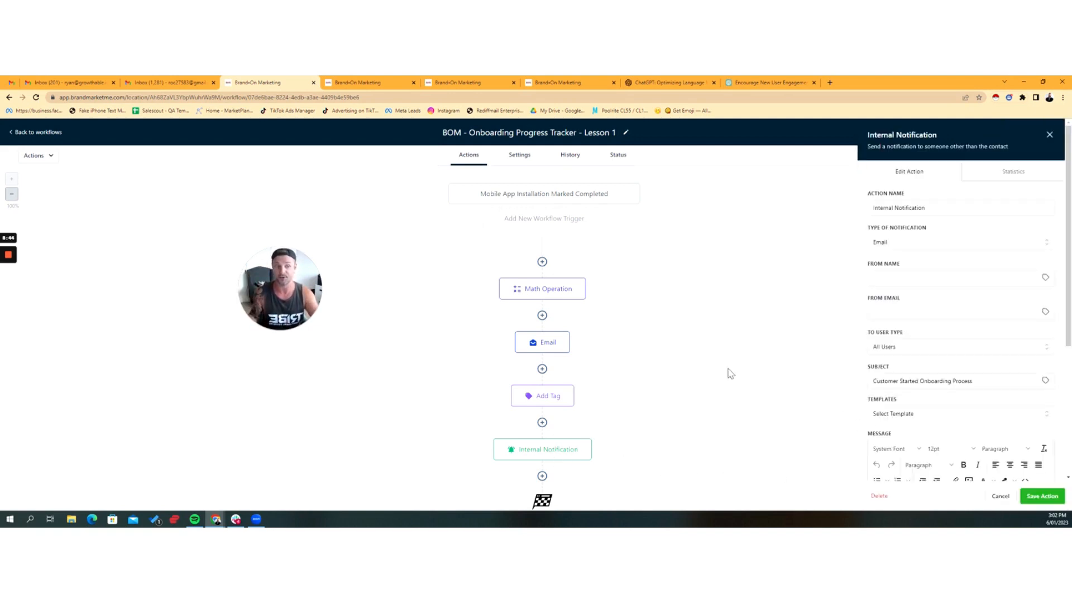
pyautogui.scroll(-5, 891, 316)
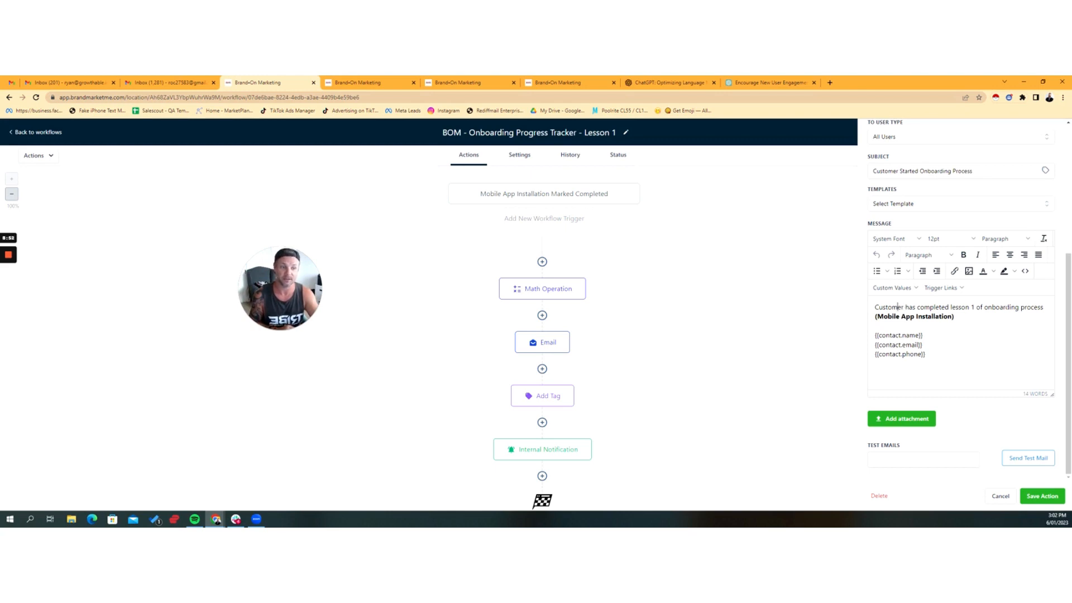
pyautogui.moveTo(888, 316); pyautogui.dragTo(936, 316)
pyautogui.click(957, 366)
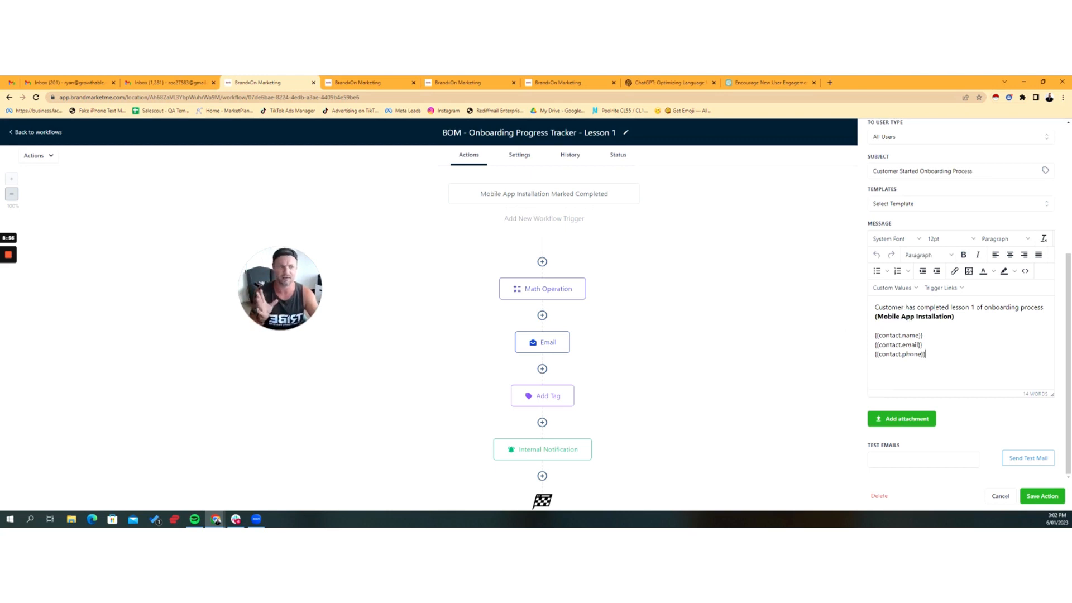
pyautogui.click(1000, 497)
# Step: Return to the Onboarding 2023 workflow folder, dismiss the calendar integration alert and look over the list of lesson trackers
pyautogui.click(44, 134)
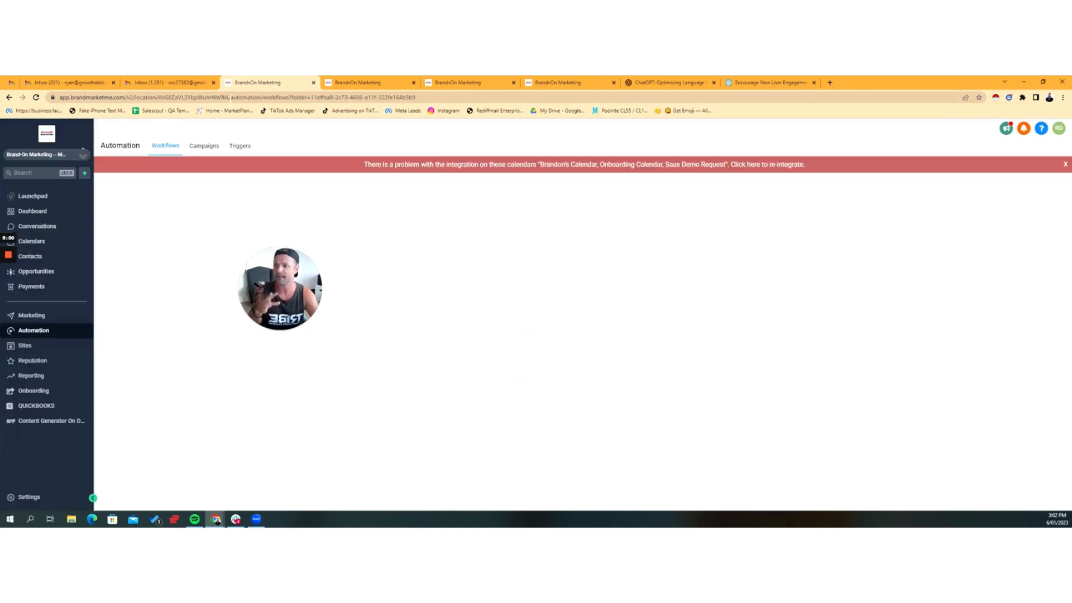
pyautogui.click(1064, 164)
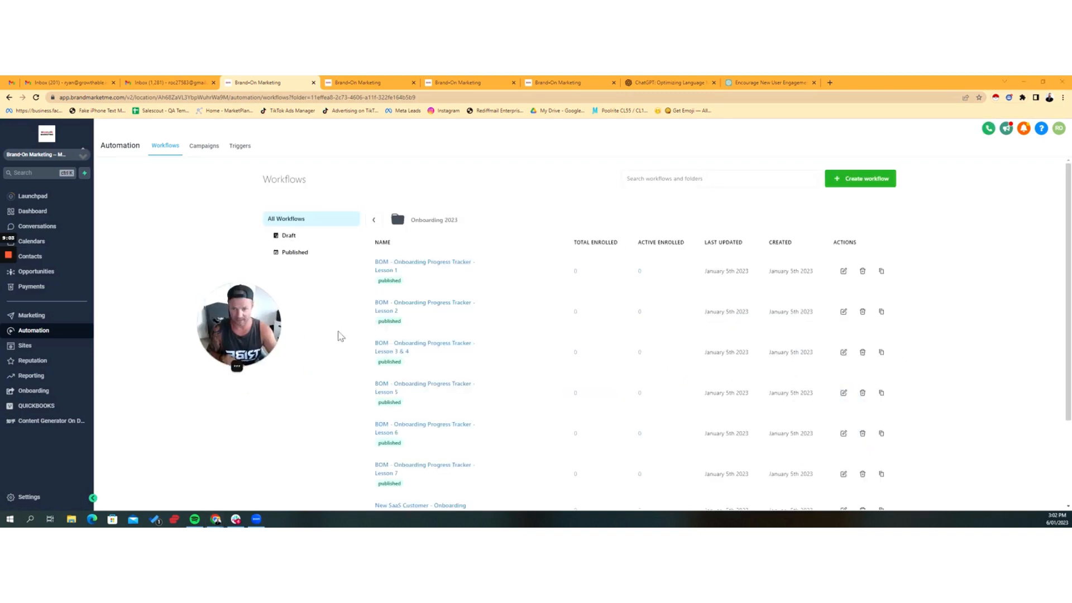
pyautogui.scroll(-5, 457, 306)
pyautogui.scroll(5, 478, 362)
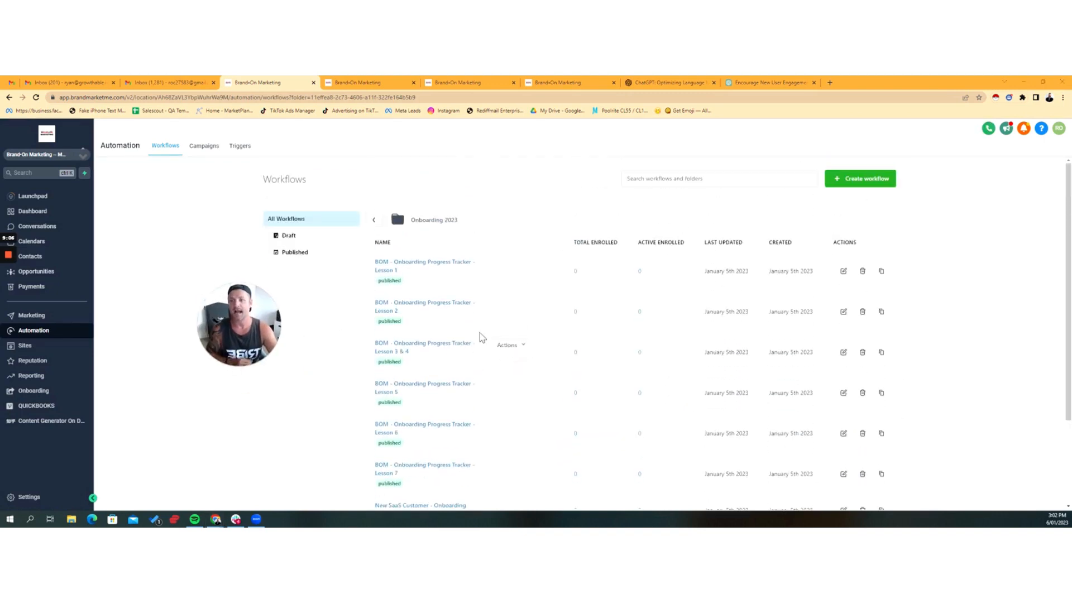
pyautogui.moveTo(212, 349)
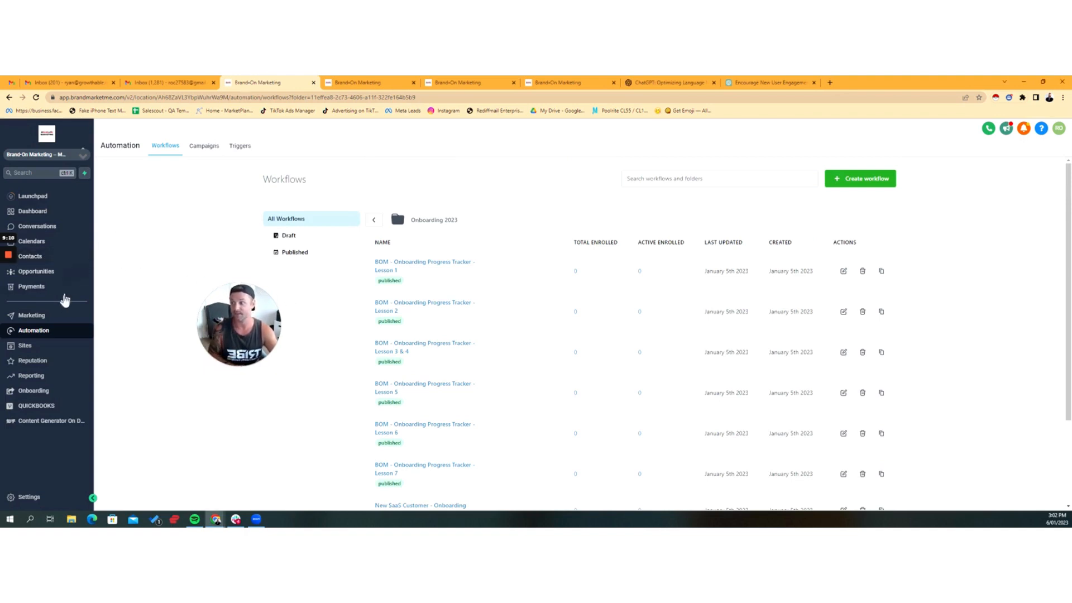
# Step: Open the Onboarding smart list in the contacts and check which columns it displays, including LastOnboardingLessonCompleted
pyautogui.click(39, 256)
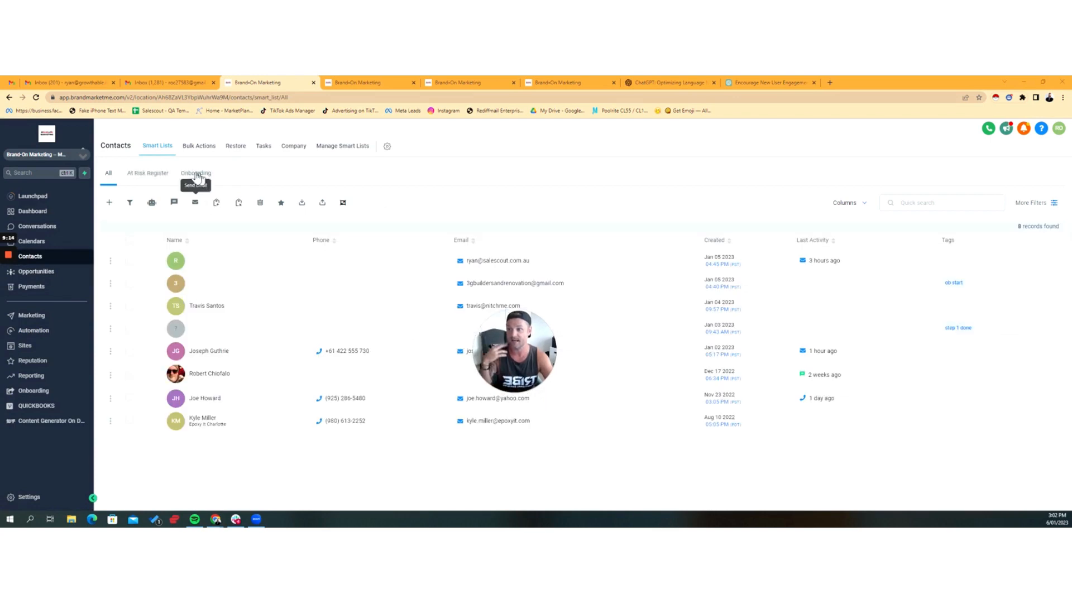
pyautogui.click(195, 175)
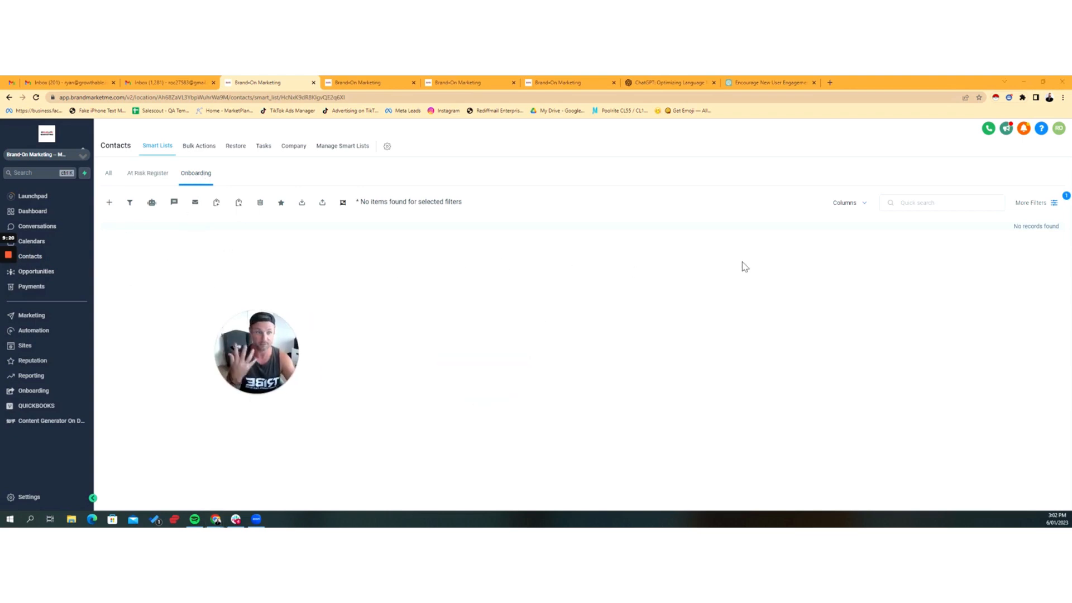
pyautogui.click(862, 206)
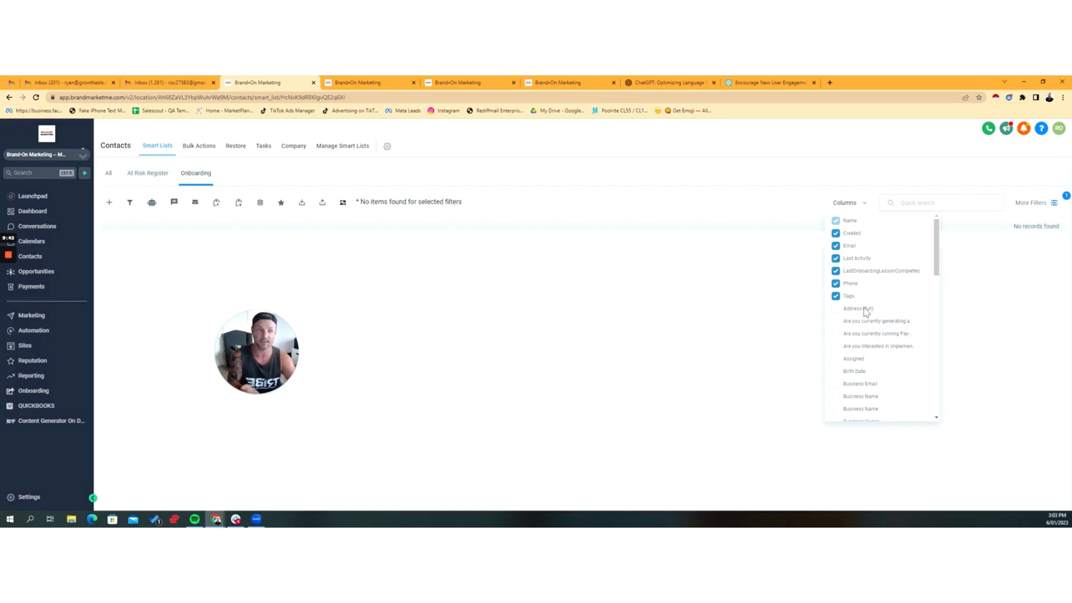
pyautogui.click(715, 318)
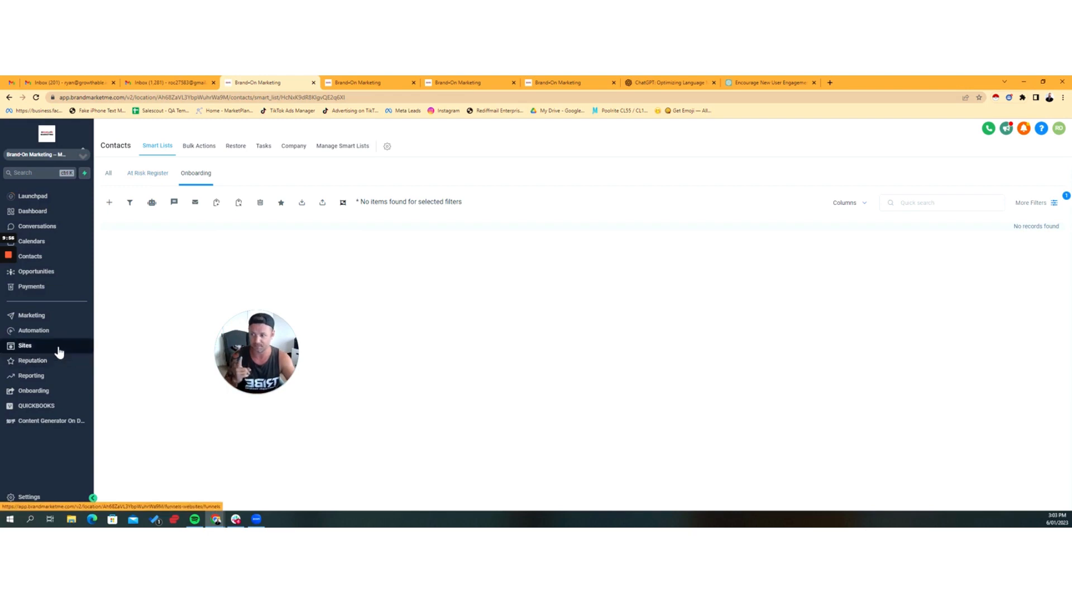
# Step: Look over the workflow folders, then review the SaaS plans and pricing in the agency-level SaaS Configurator
pyautogui.click(42, 333)
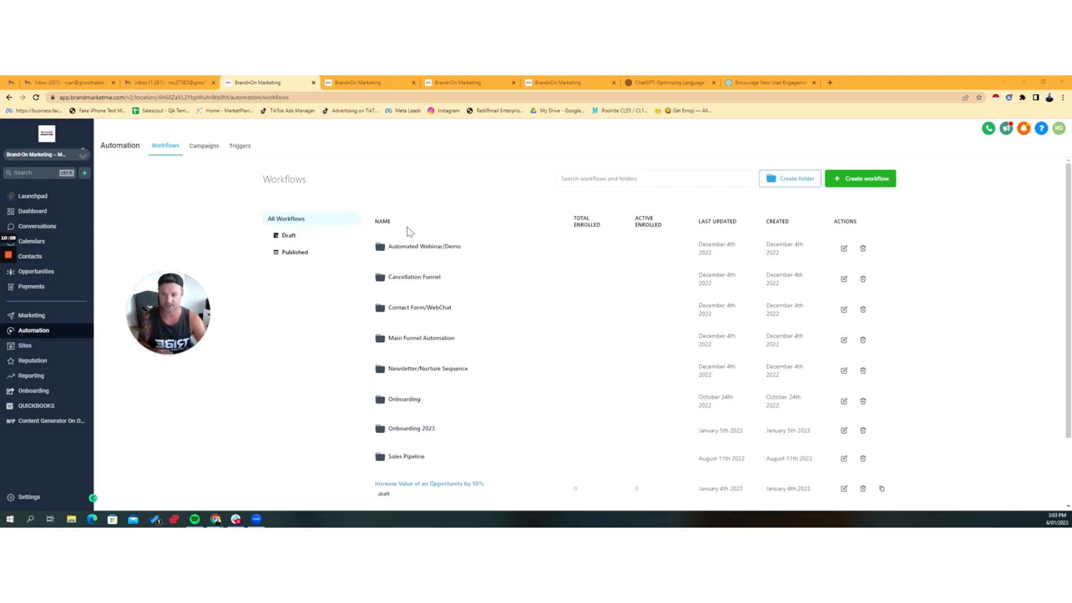
pyautogui.scroll(-1, 464, 248)
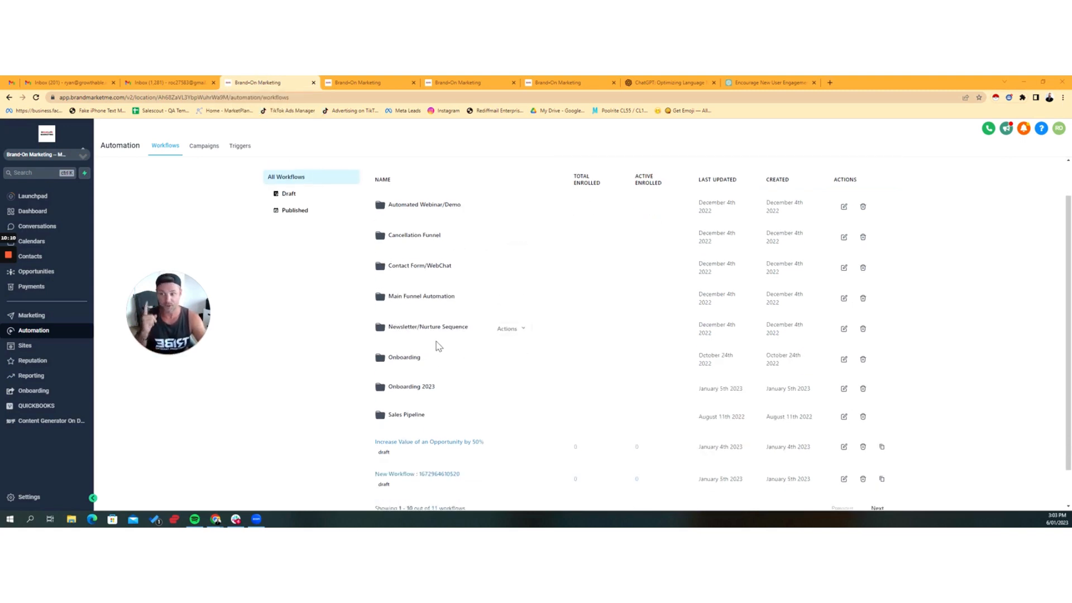
pyautogui.click(71, 161)
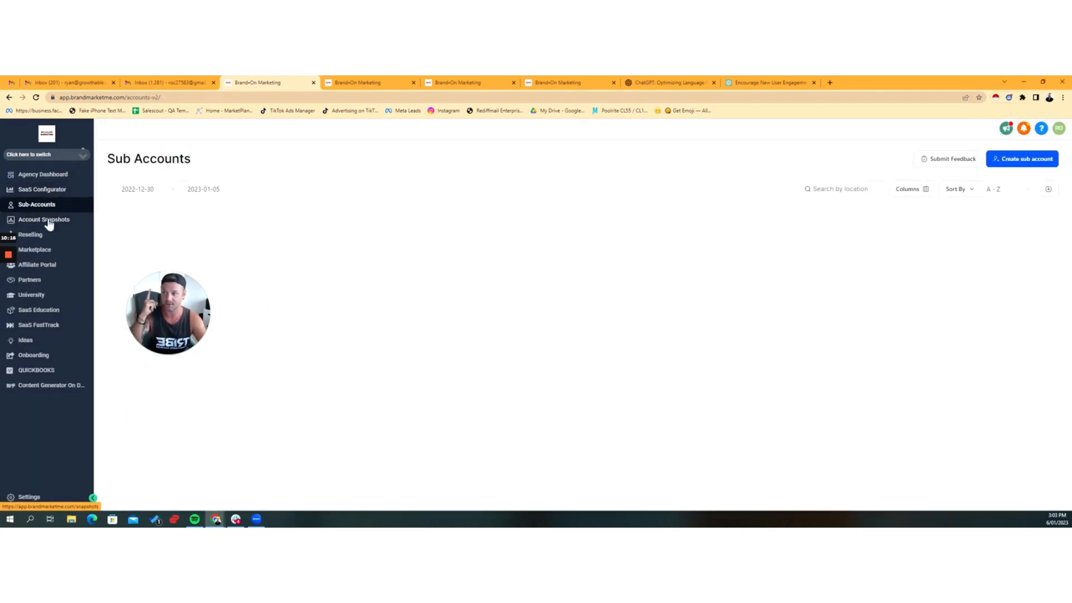
pyautogui.click(45, 191)
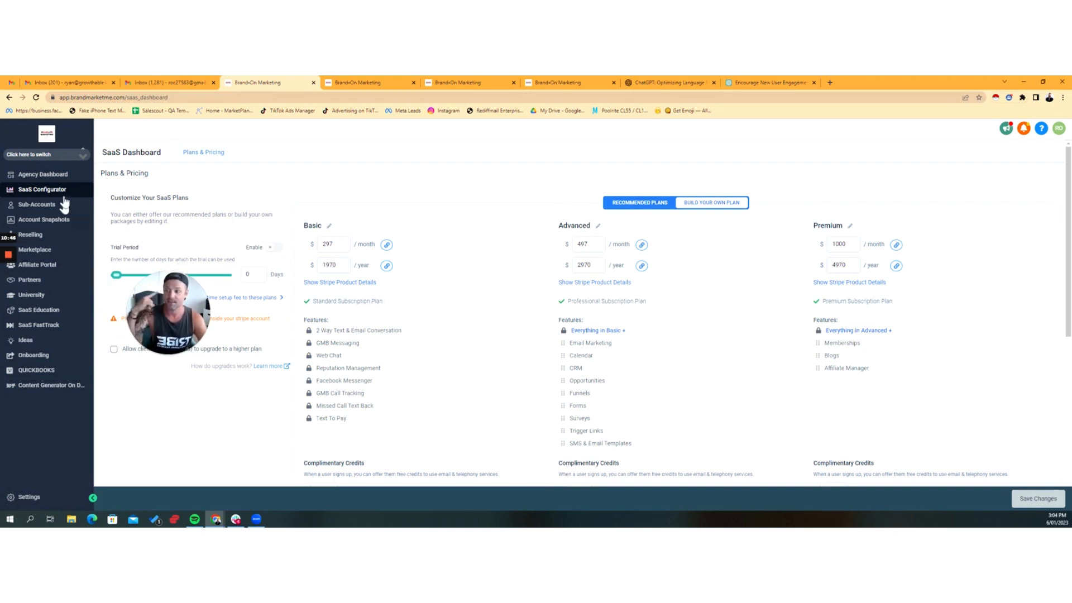
# Step: Switch back to the Brand-On Marketing sub-account and look over its list of workflow folders
pyautogui.click(69, 158)
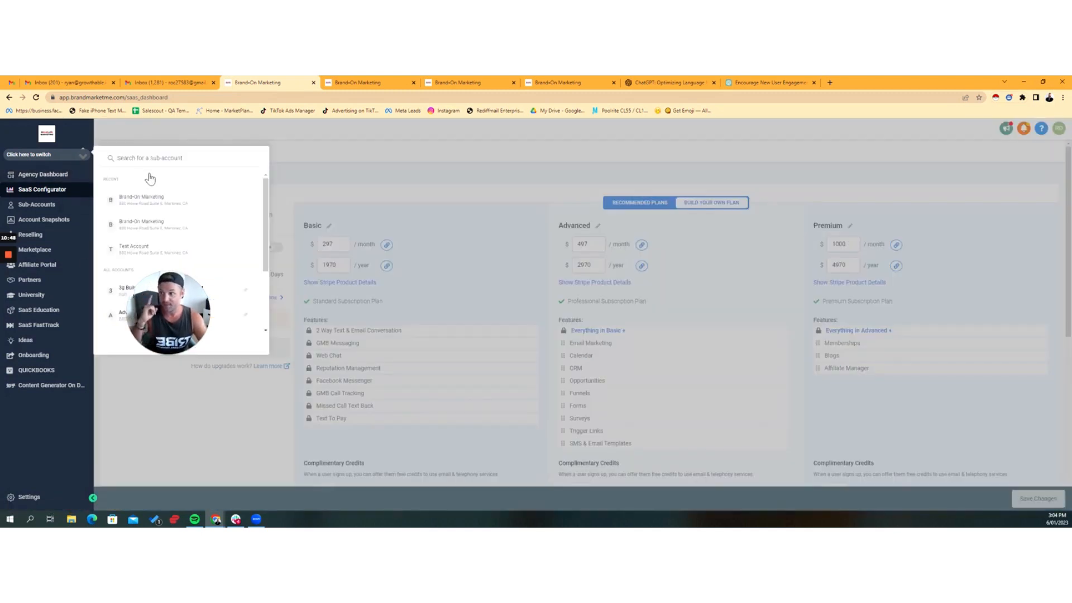
pyautogui.click(156, 203)
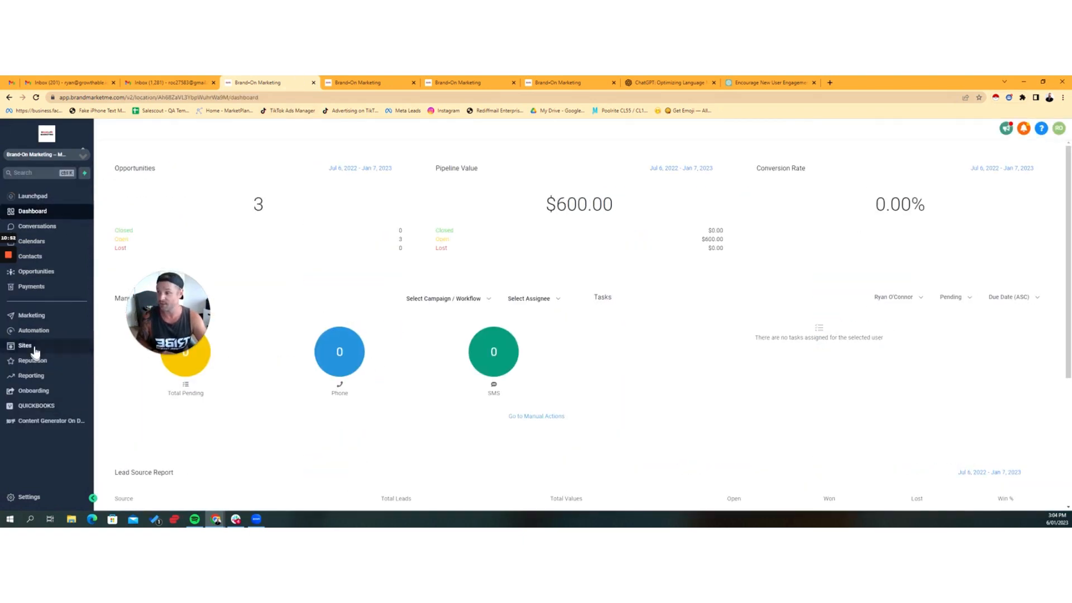
pyautogui.click(39, 330)
pyautogui.moveTo(160, 293); pyautogui.dragTo(935, 397)
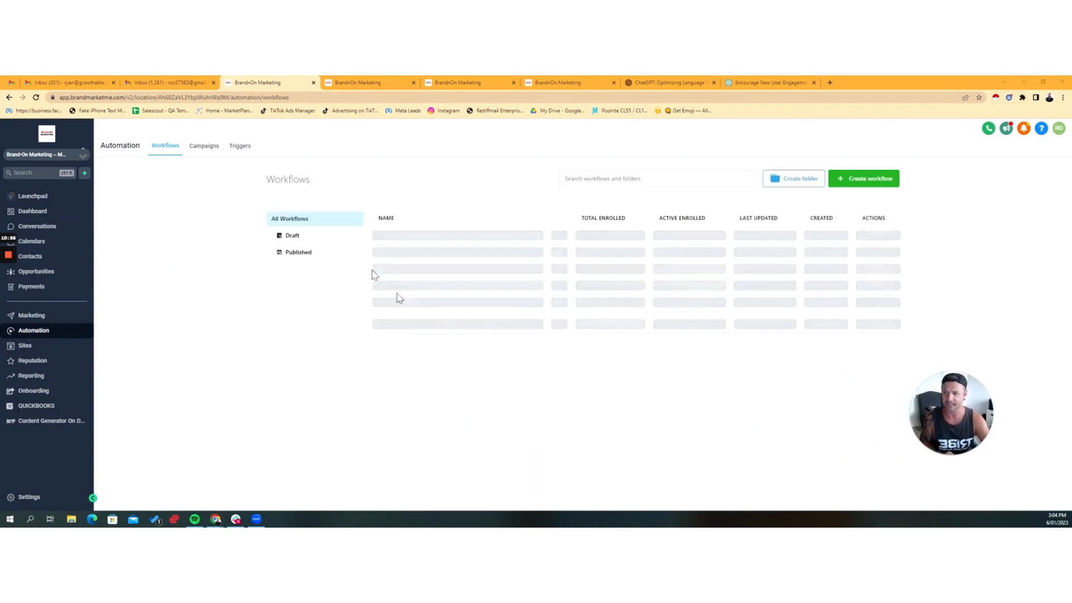
pyautogui.scroll(-1, 518, 323)
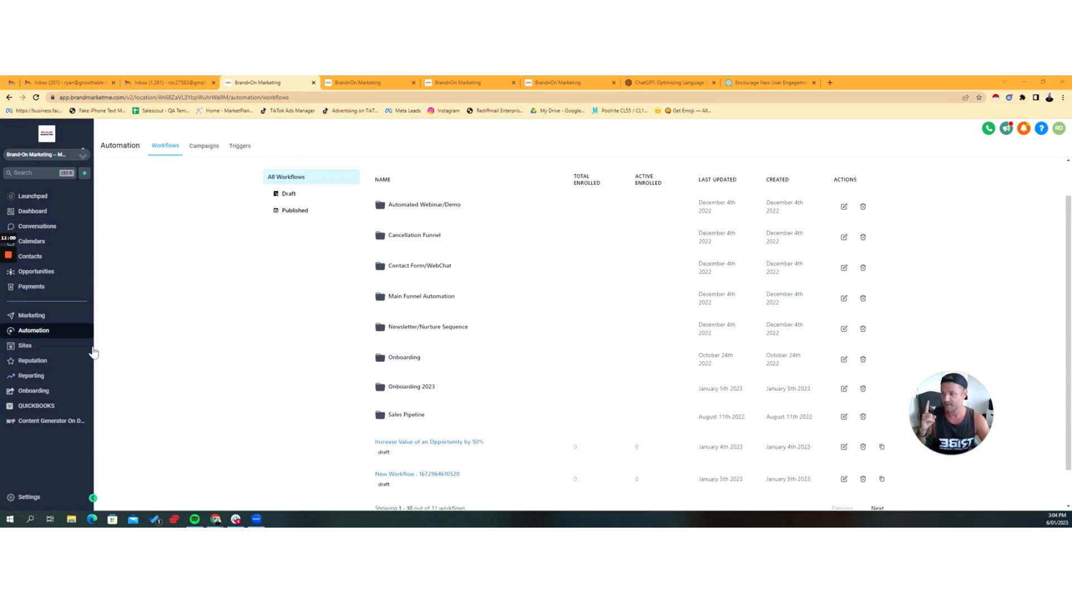
# Step: Duplicate the browser tab showing the workflow list and dismiss the calendar integration alert in the copy
pyautogui.rightClick(242, 80)
pyautogui.click(290, 136)
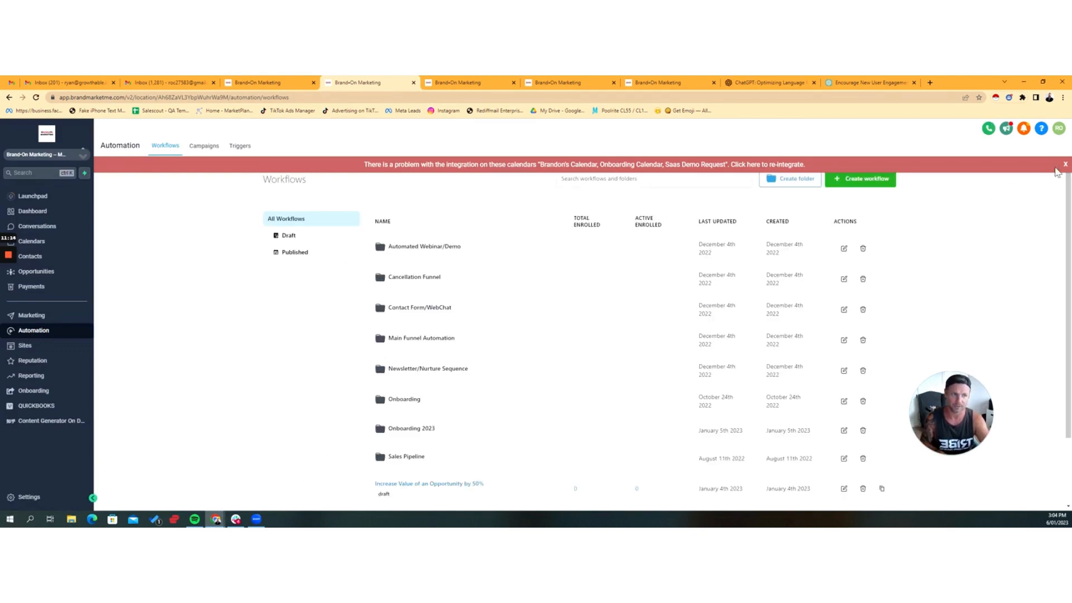
pyautogui.click(1064, 166)
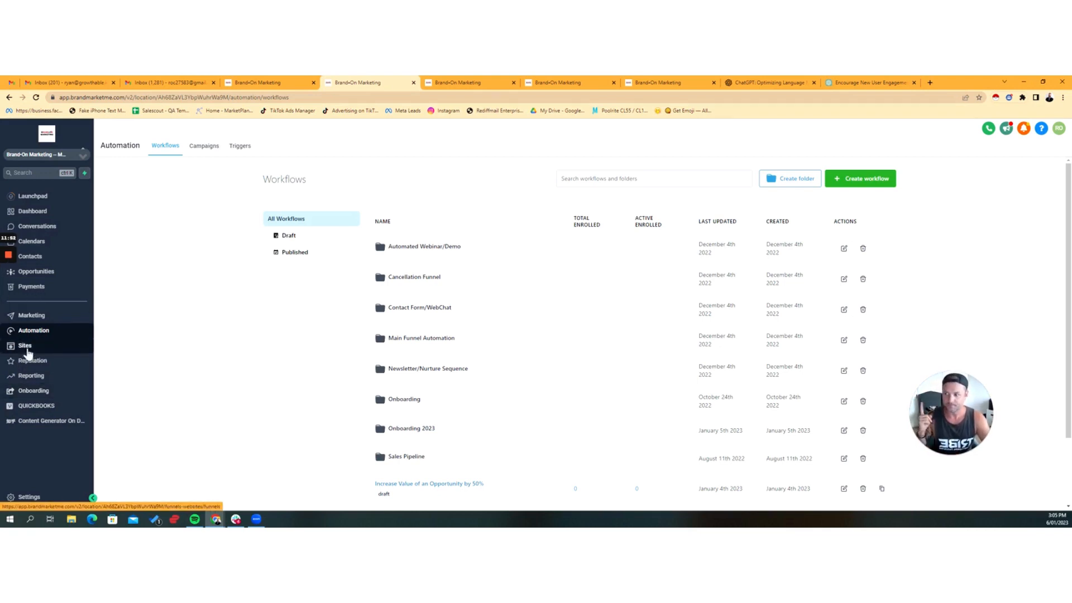
# Step: Open the New SaaS Customer - Onboarding workflow from the Onboarding 2023 folder
pyautogui.scroll(-2, 379, 313)
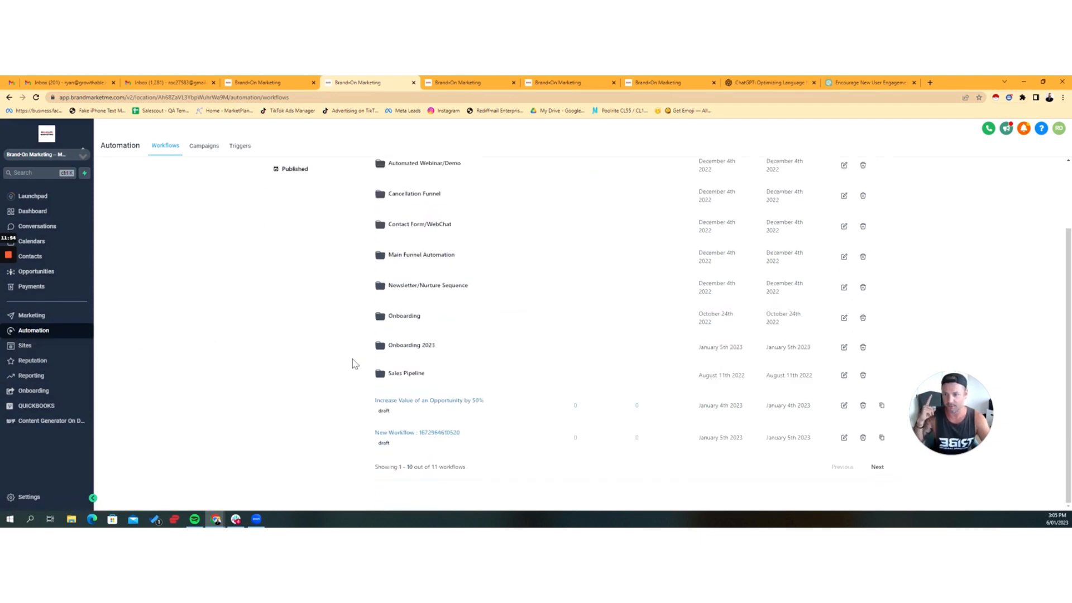
pyautogui.click(406, 346)
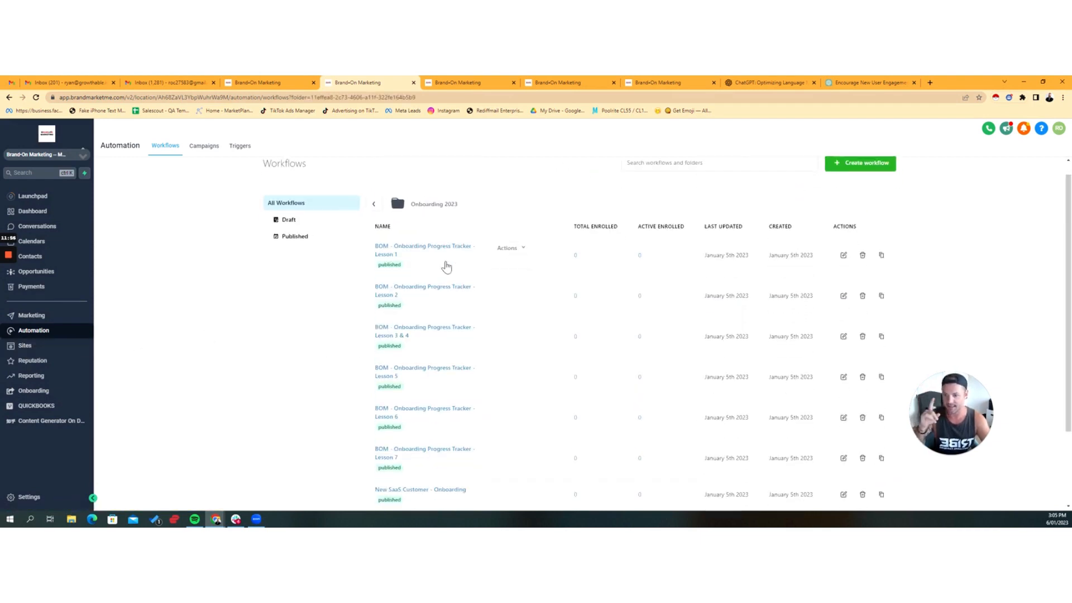
pyautogui.scroll(-2, 447, 267)
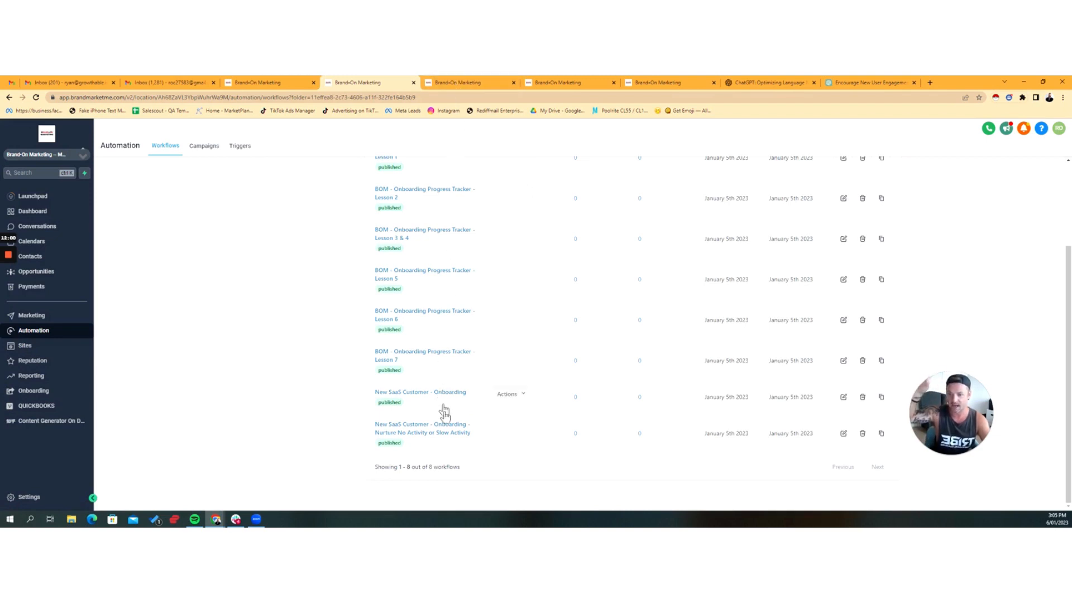
pyautogui.click(456, 394)
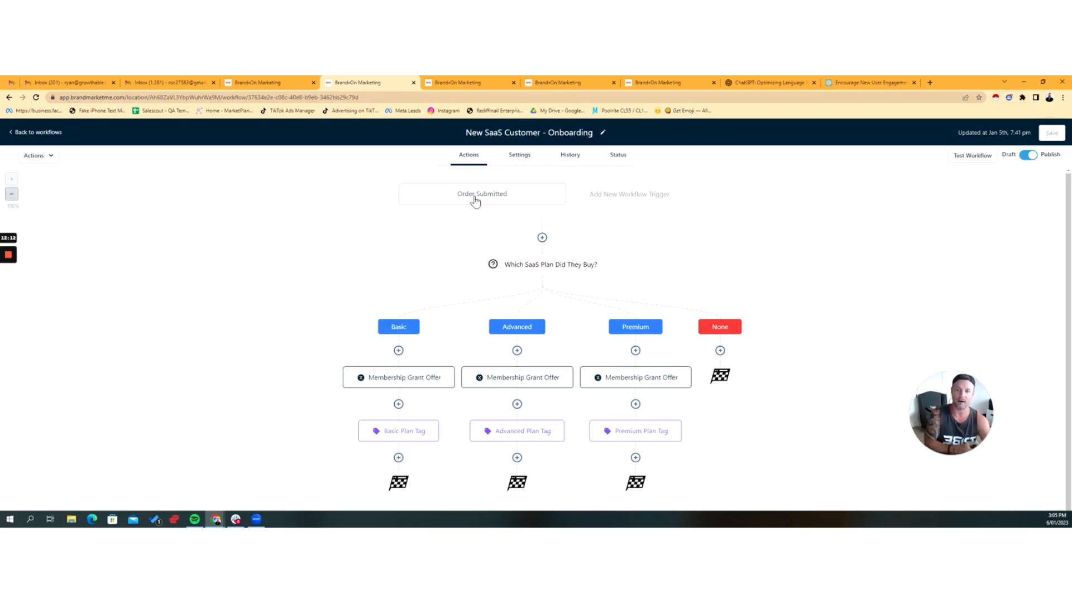
# Step: Review the Order Submitted trigger and the branches of the "Which SaaS Plan Did They Buy?" condition, closing each without saving
pyautogui.click(494, 201)
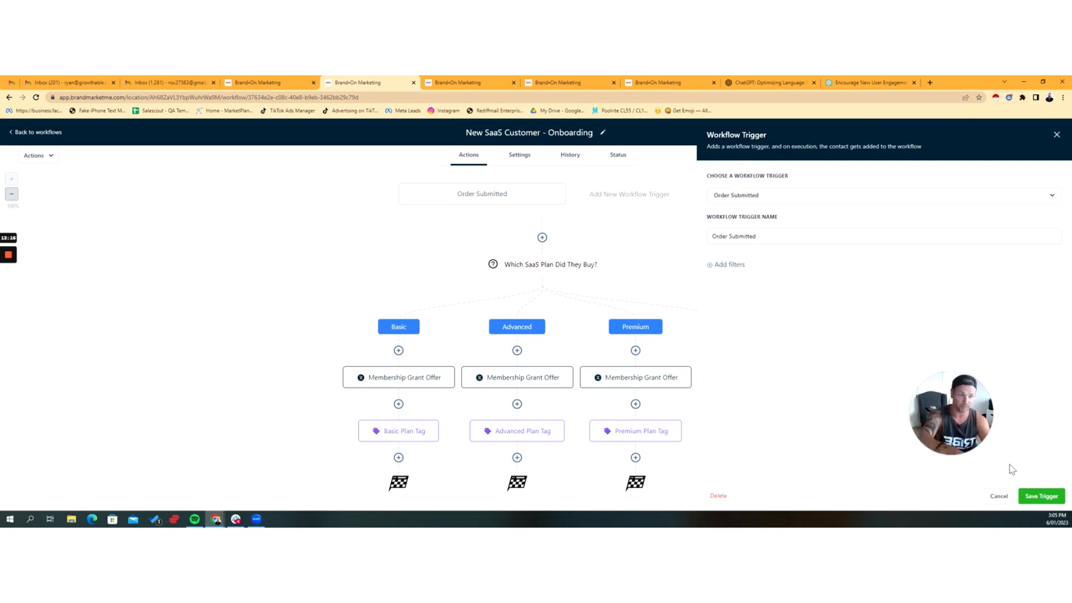
pyautogui.click(1000, 497)
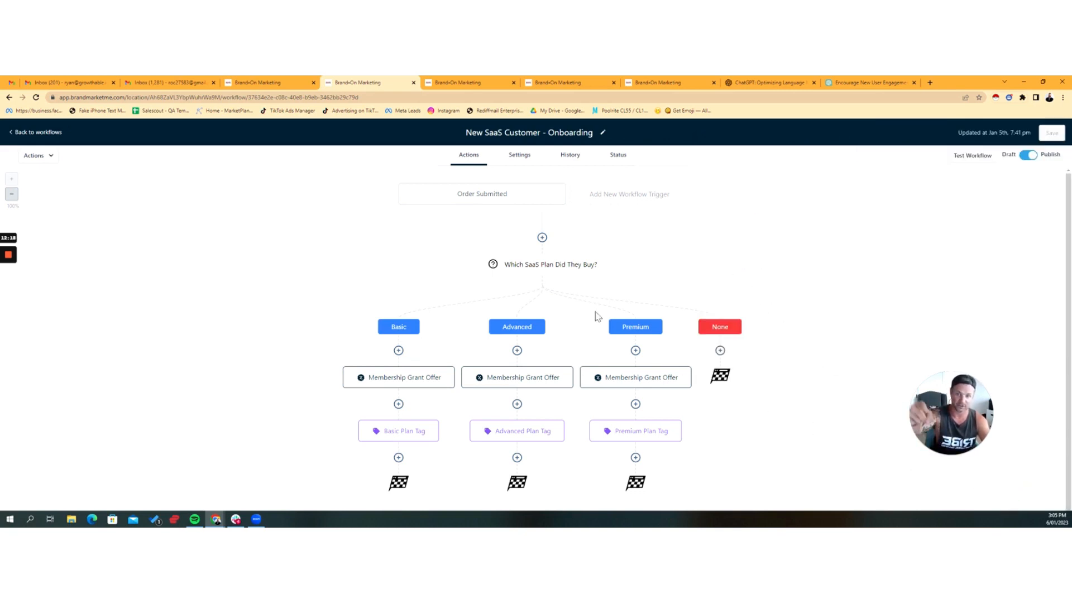
pyautogui.click(542, 271)
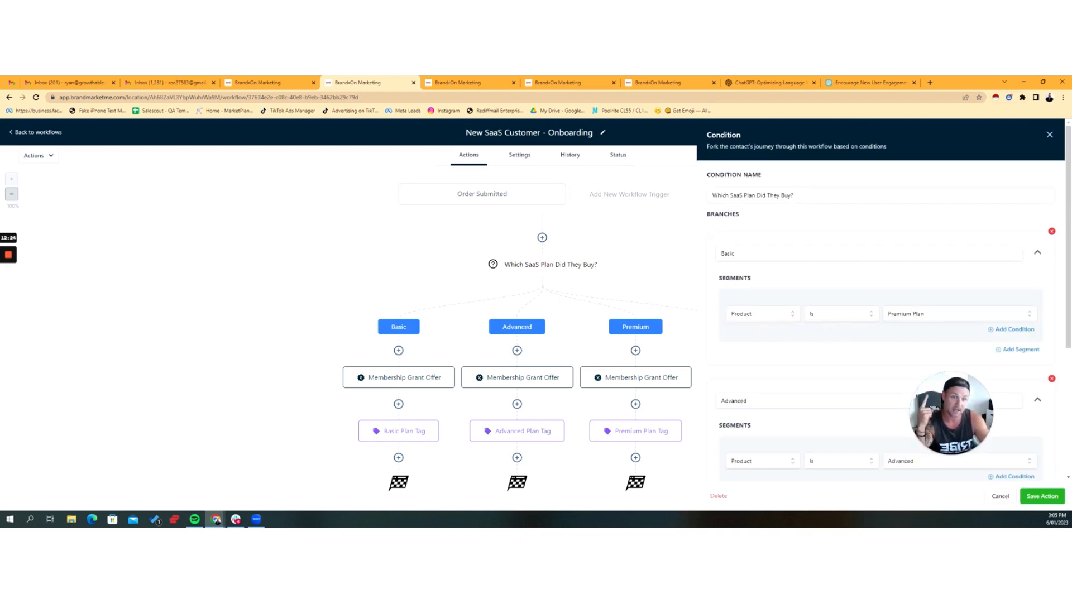
pyautogui.scroll(-1, 938, 311)
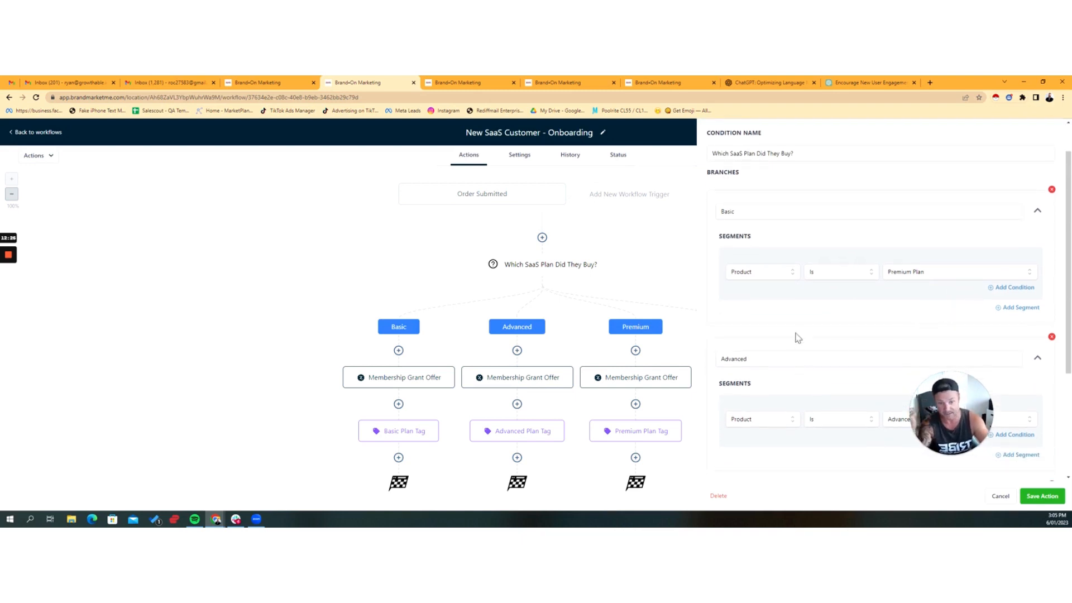
pyautogui.scroll(-3, 797, 338)
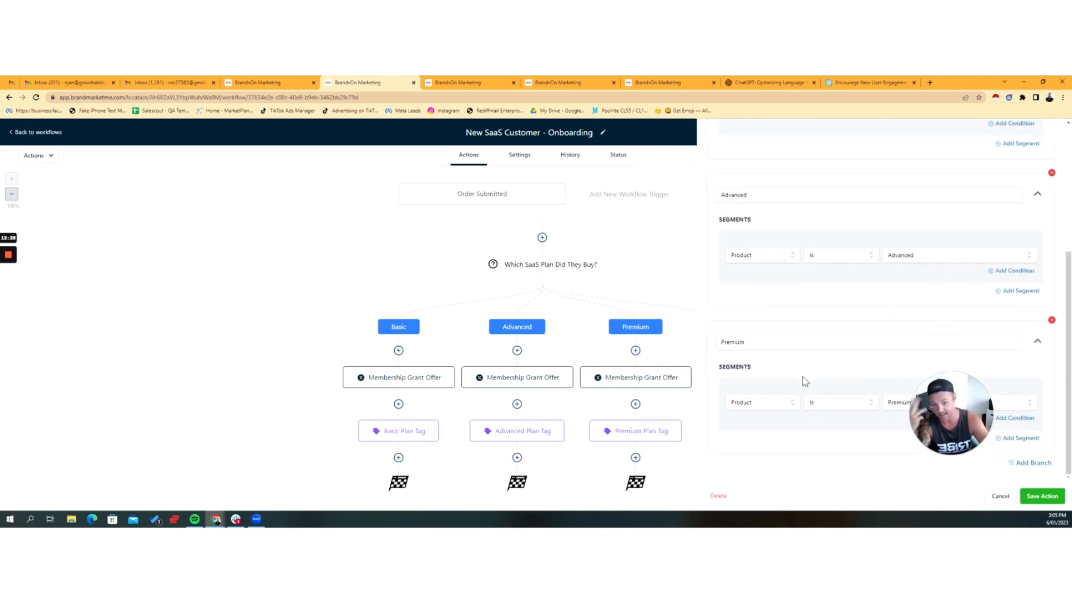
pyautogui.click(1000, 495)
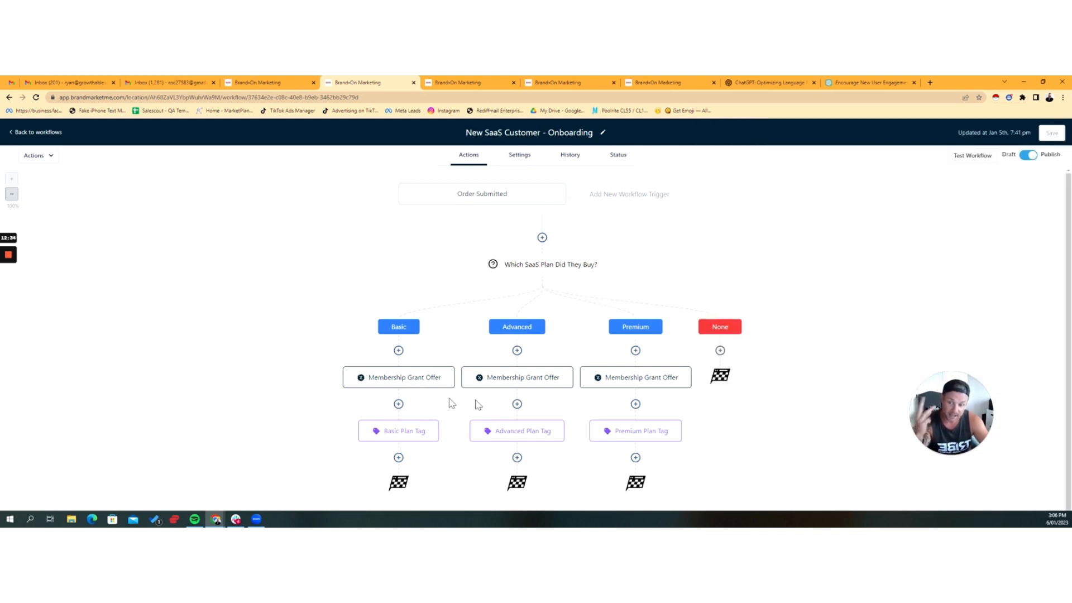
# Step: Review the Basic branch's Membership Grant Offer and the Basic, Advanced and Premium plan tag actions, closing each without saving
pyautogui.click(413, 382)
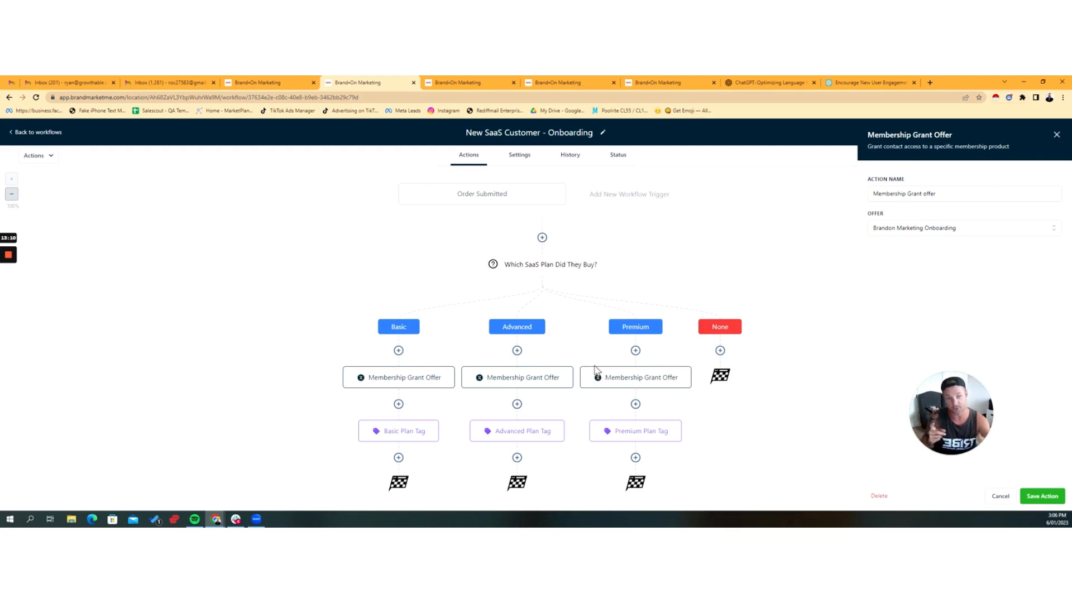
pyautogui.click(1000, 496)
pyautogui.click(394, 432)
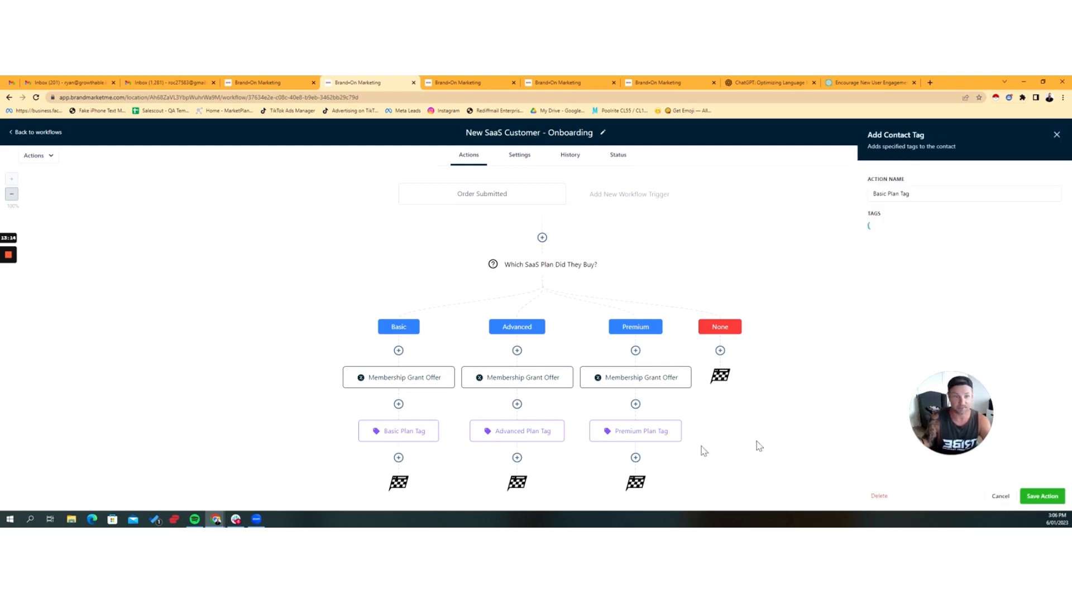
pyautogui.click(1005, 496)
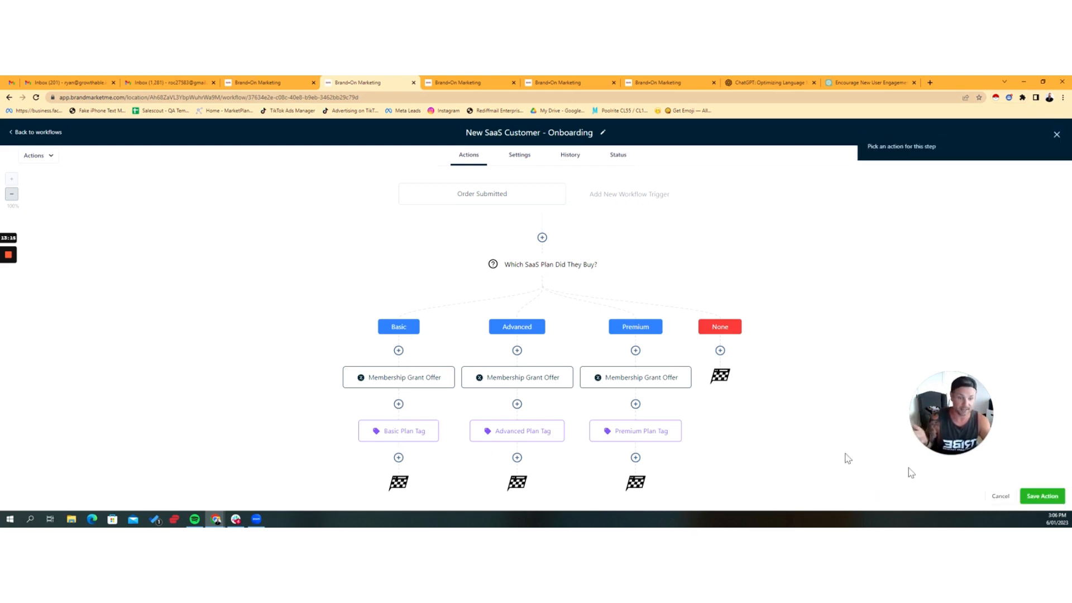
pyautogui.click(536, 432)
pyautogui.click(1005, 497)
pyautogui.click(646, 437)
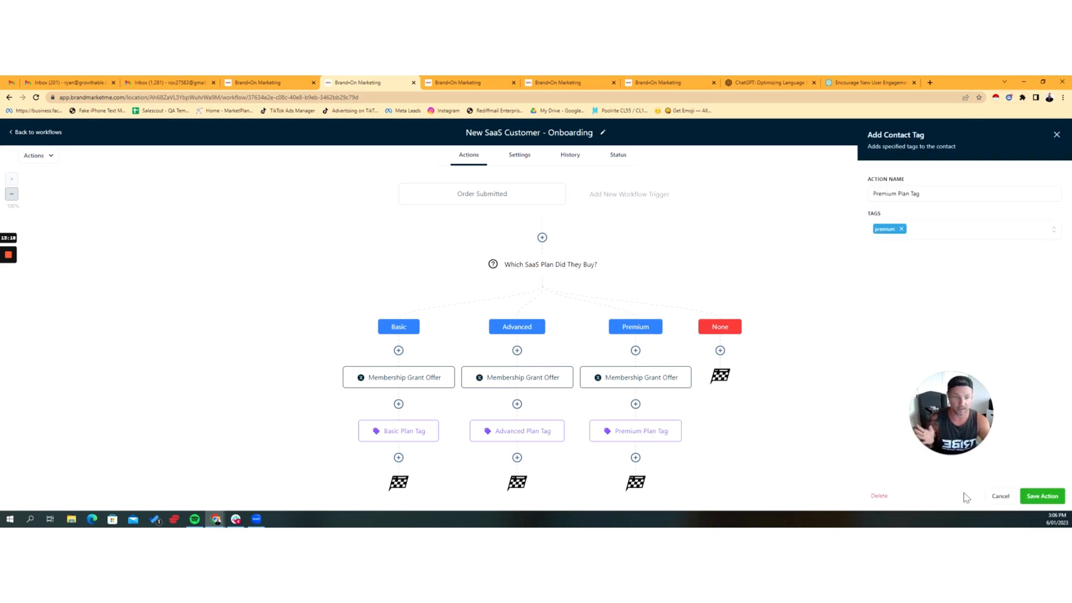
pyautogui.click(1001, 496)
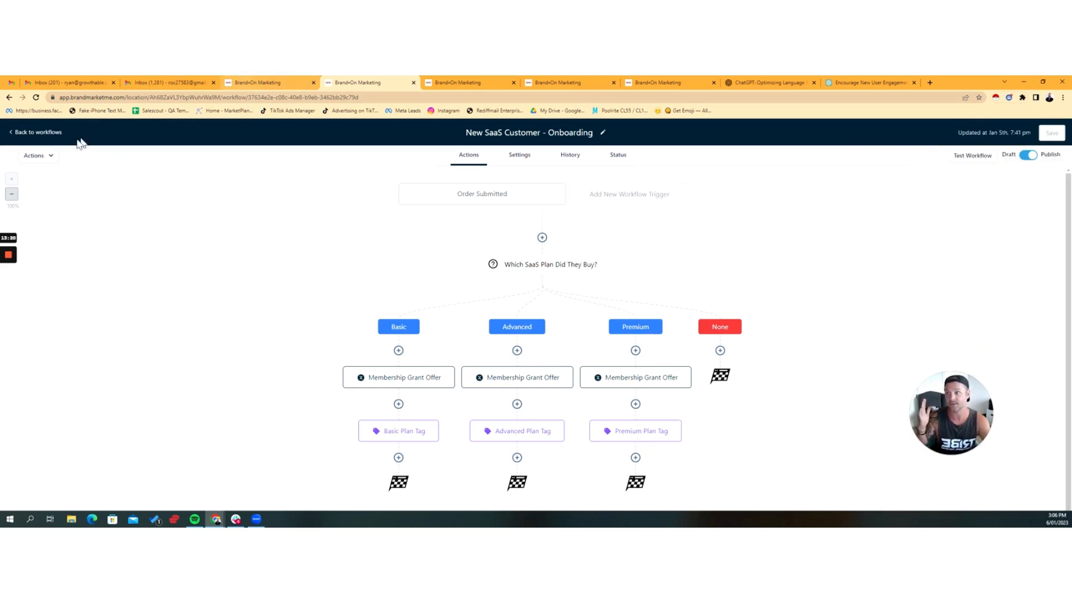
# Step: Leave the workflow for the contacts and dismiss the calendar integration alert
pyautogui.click(59, 133)
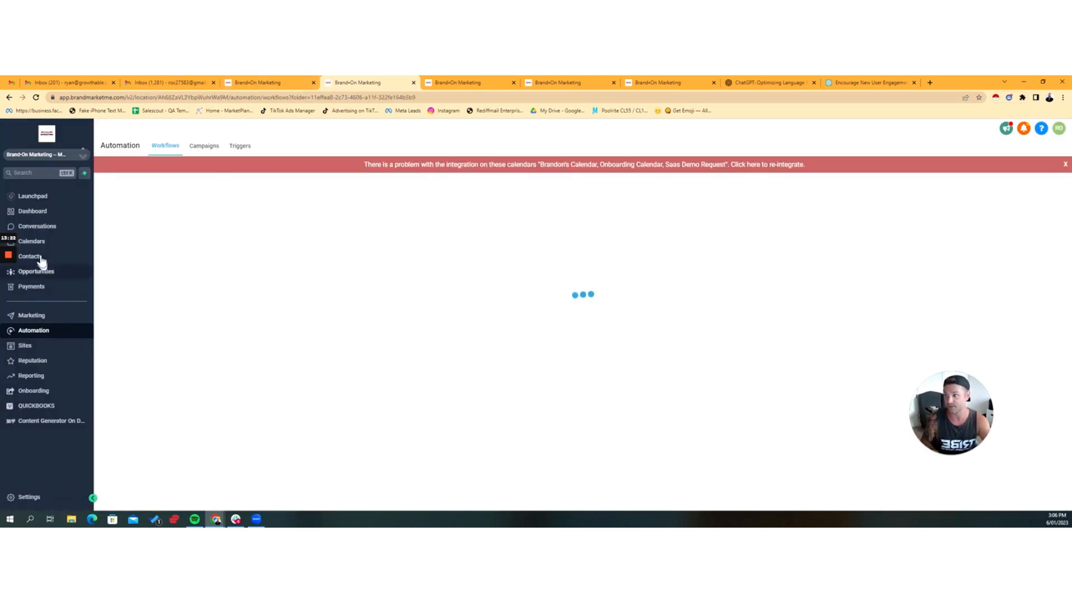
pyautogui.click(31, 256)
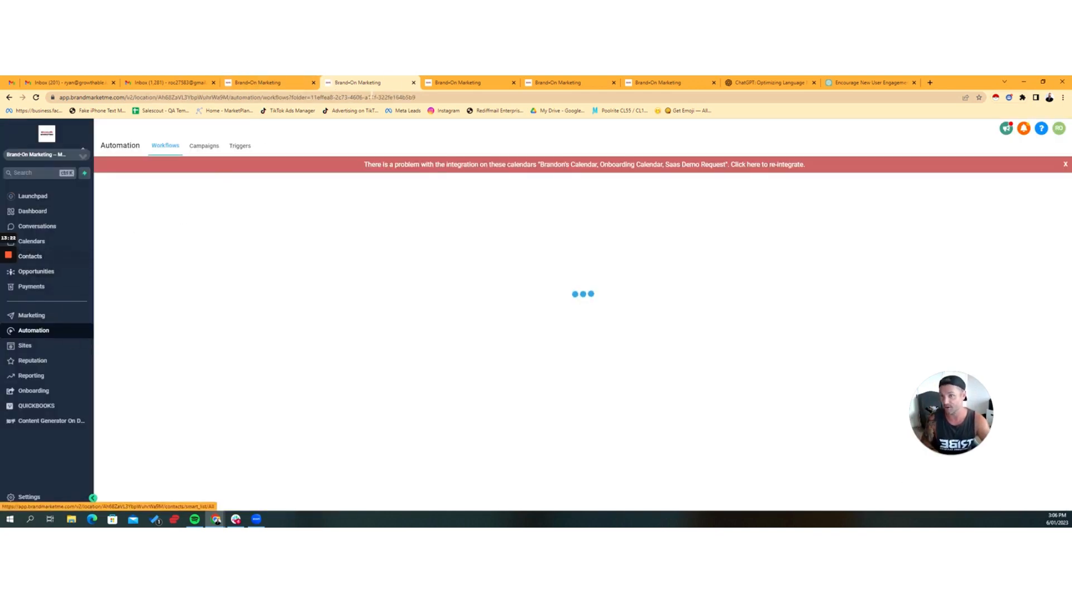
pyautogui.click(1065, 164)
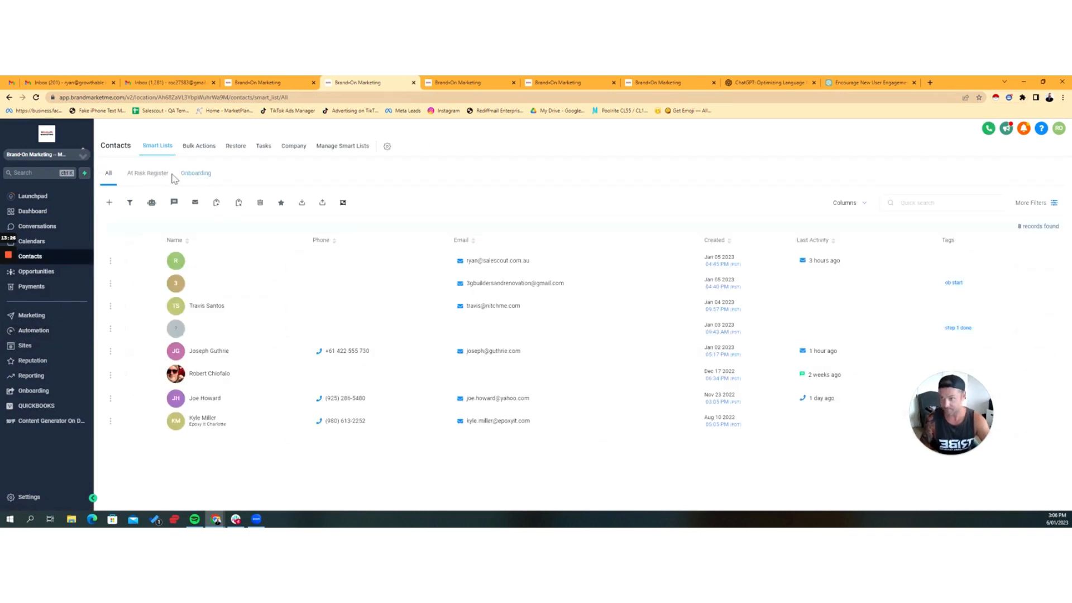
# Step: Filter the contacts to those whose tag is basic
pyautogui.click(1031, 203)
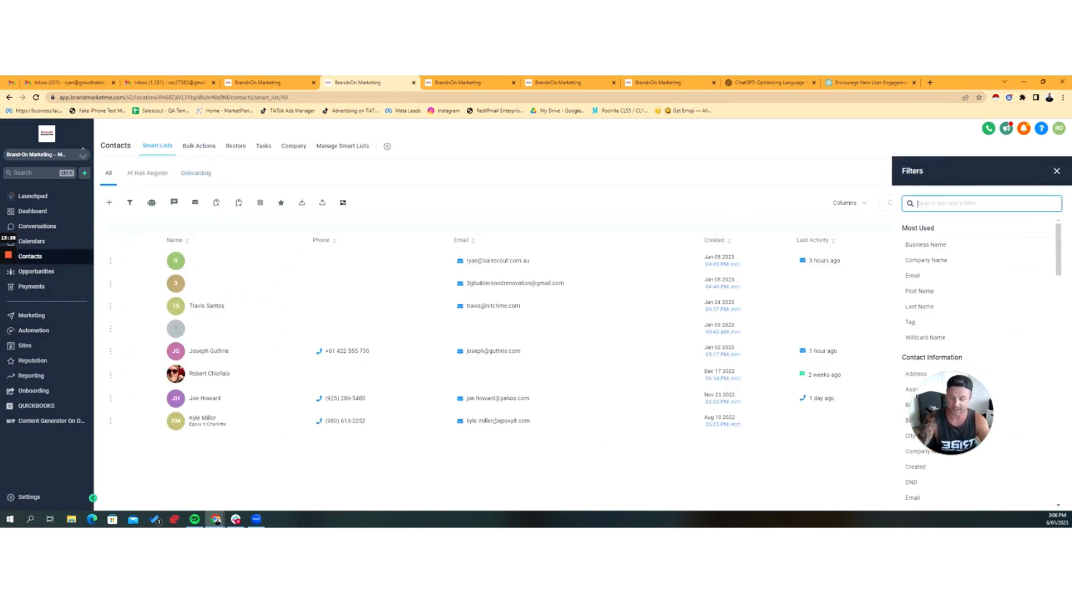
pyautogui.write('Tag')
pyautogui.click(931, 242)
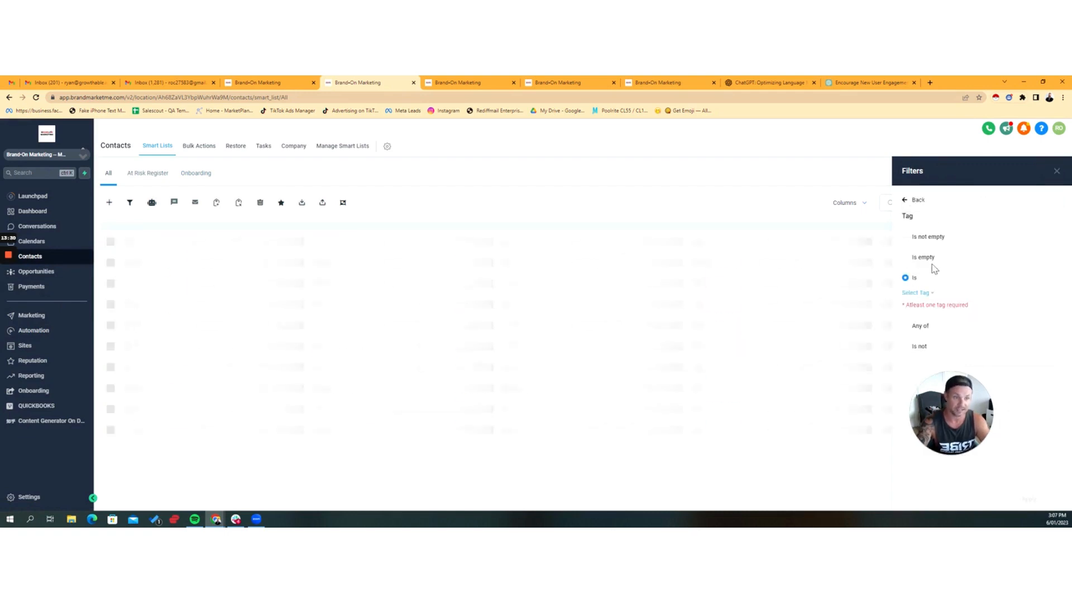
pyautogui.click(919, 294)
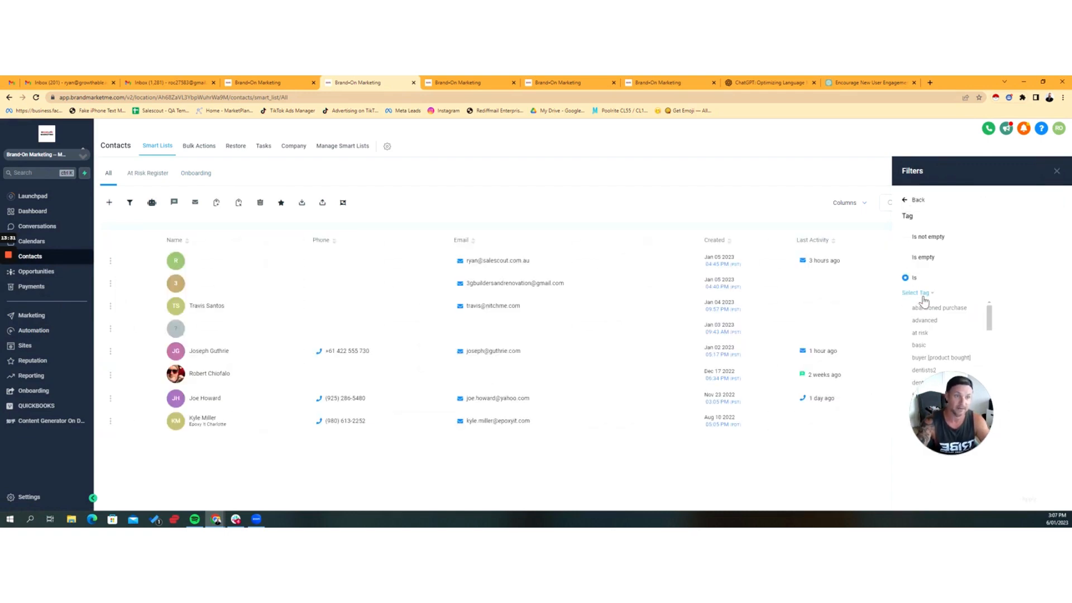
pyautogui.click(949, 346)
pyautogui.click(1016, 509)
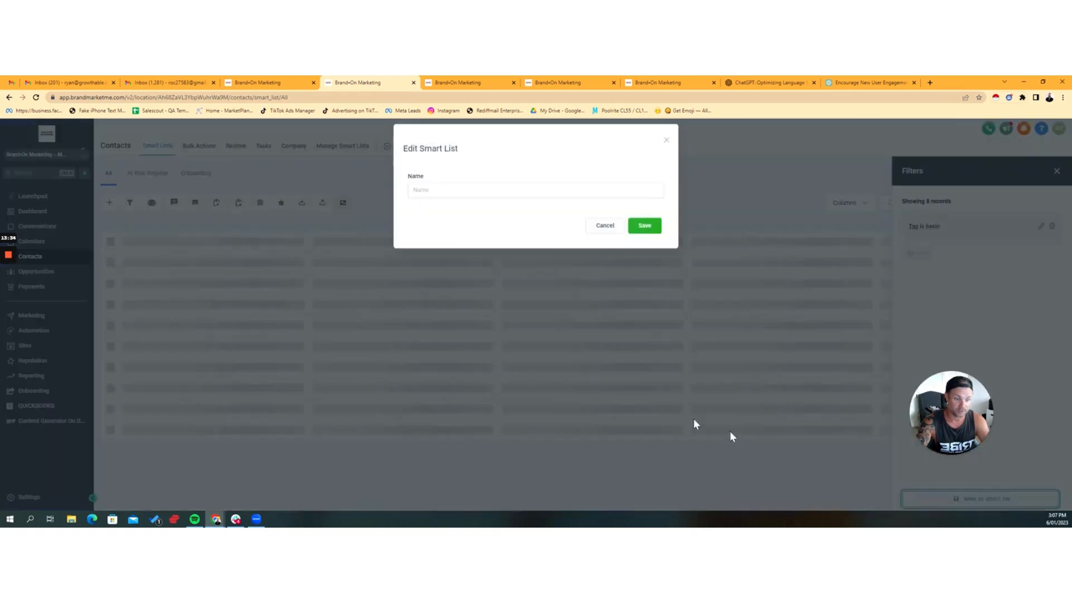
# Step: Save the filtered contacts as a smart list named "Basic Plan Members" and close the filters
pyautogui.write('Basic Plan Members')
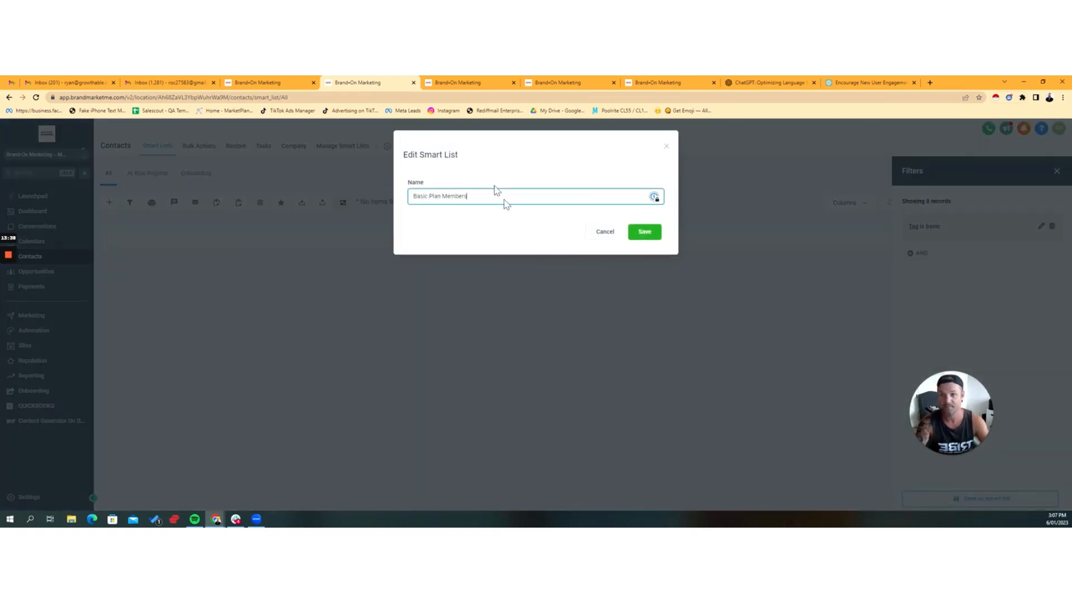
pyautogui.click(643, 233)
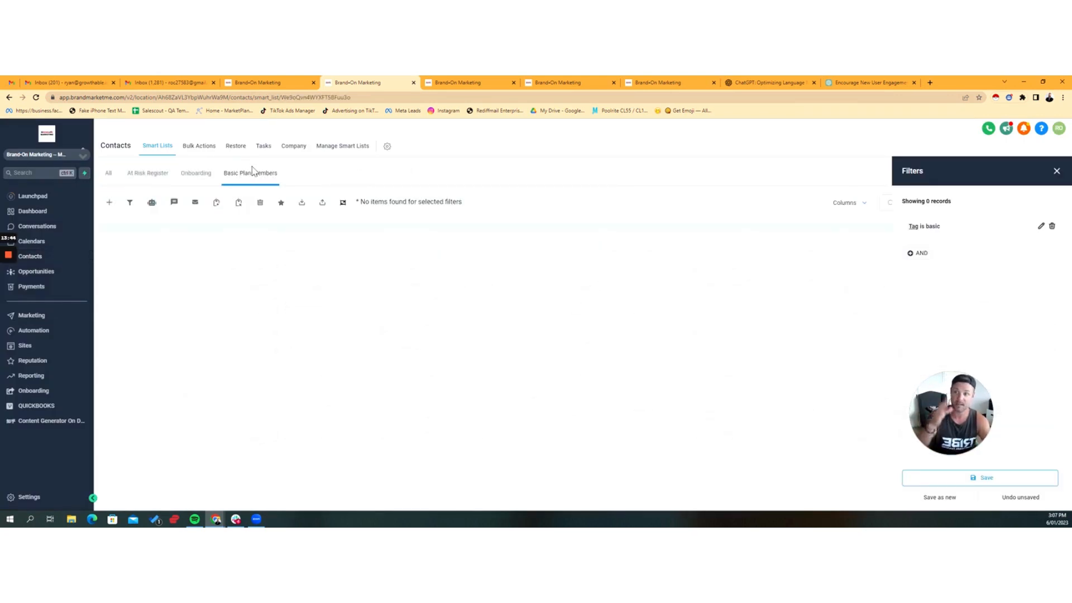
pyautogui.click(1057, 171)
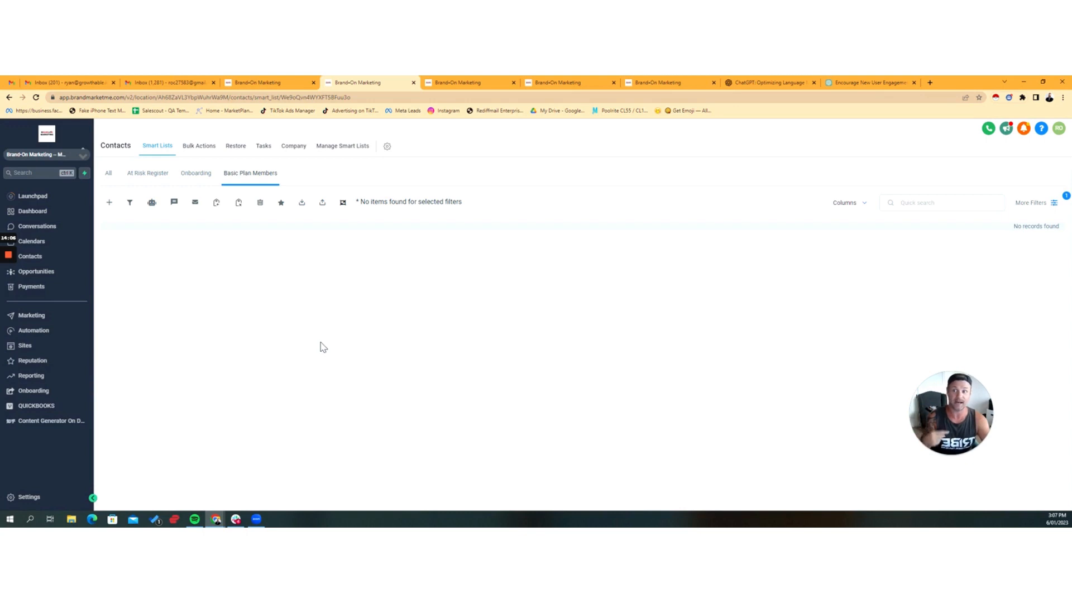
# Step: Open the New SaaS Customer - Onboarding - Nurture No Activity or Slow Activity workflow from the Onboarding 2023 automation folder
pyautogui.click(45, 330)
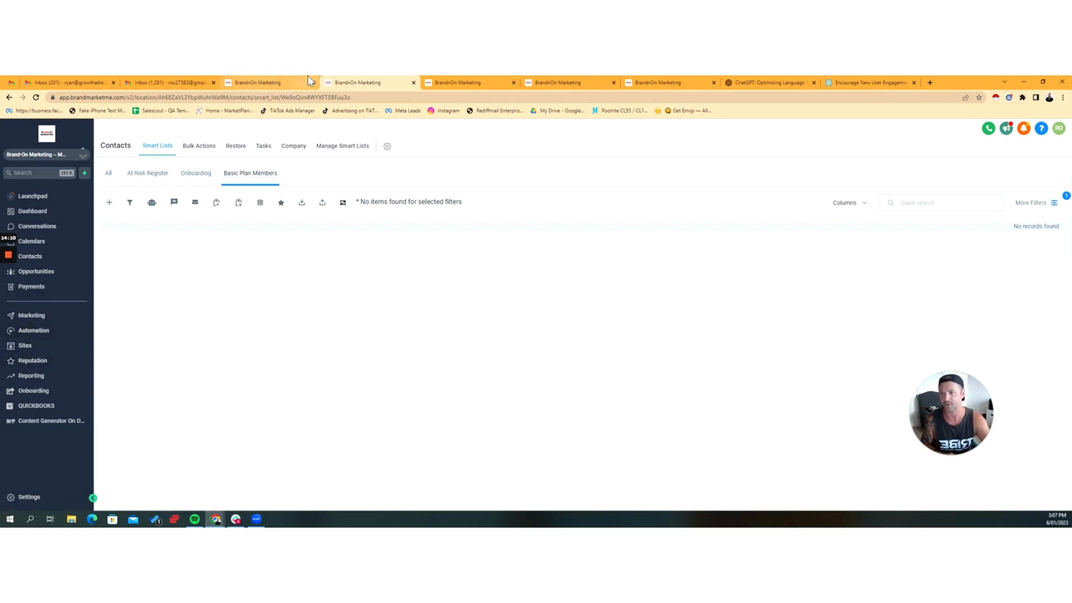
pyautogui.scroll(-1, 462, 409)
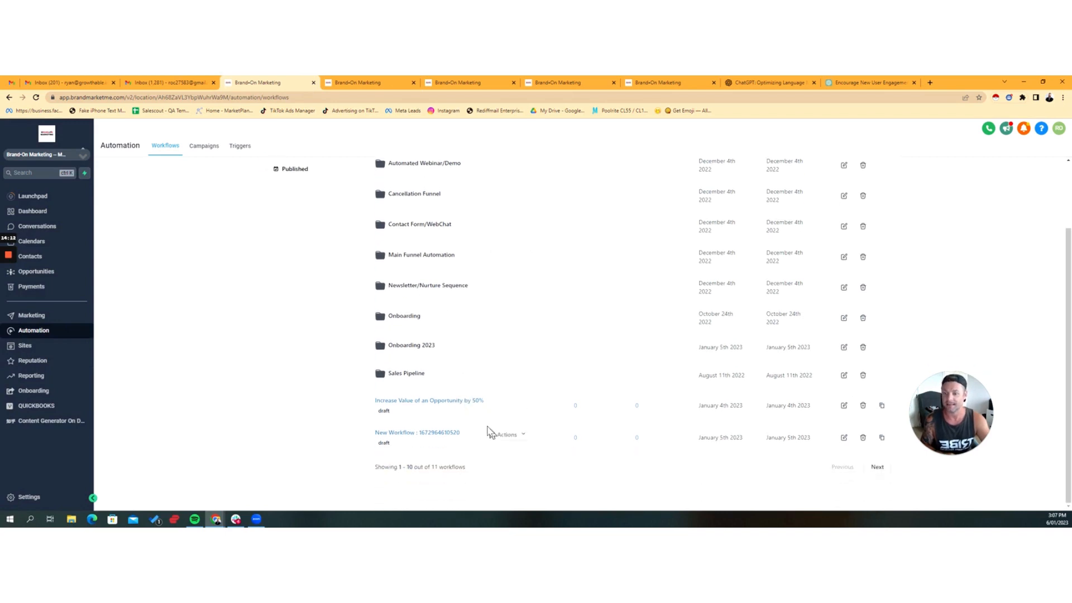
pyautogui.click(433, 376)
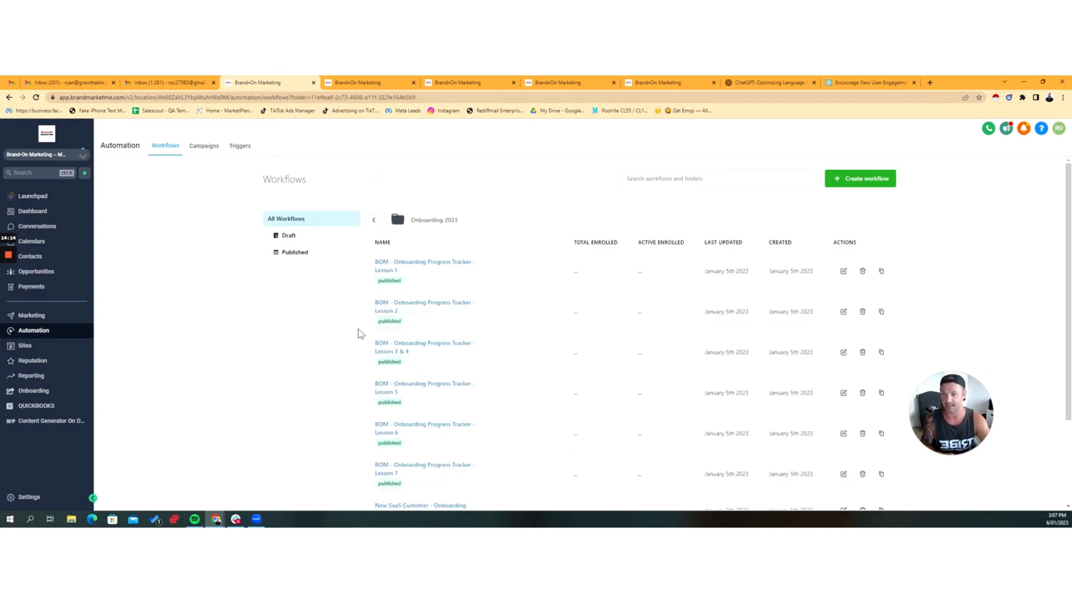
pyautogui.scroll(-3, 478, 311)
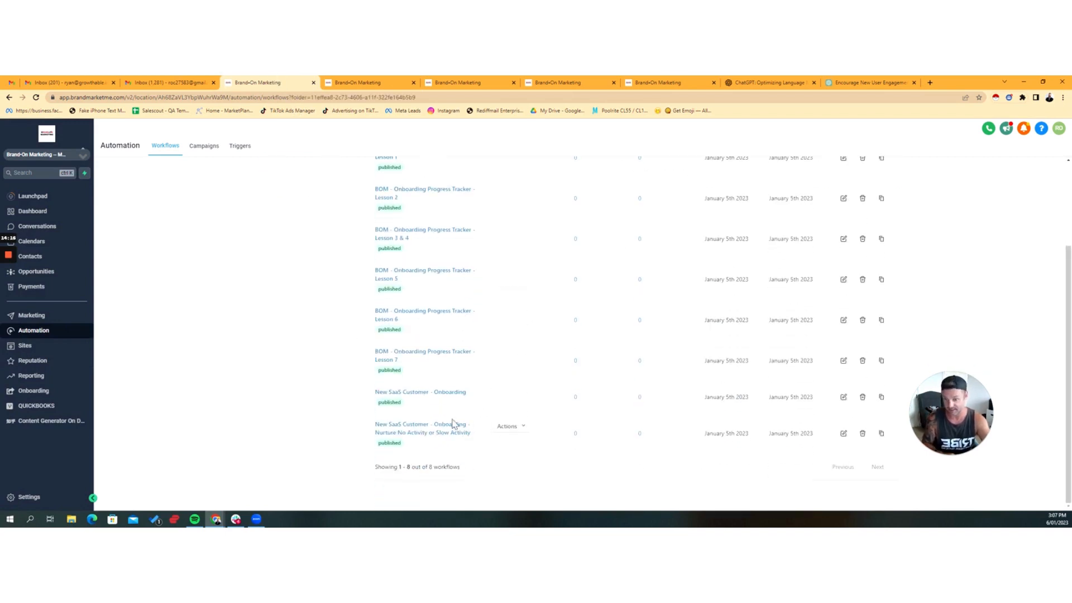
pyautogui.click(416, 433)
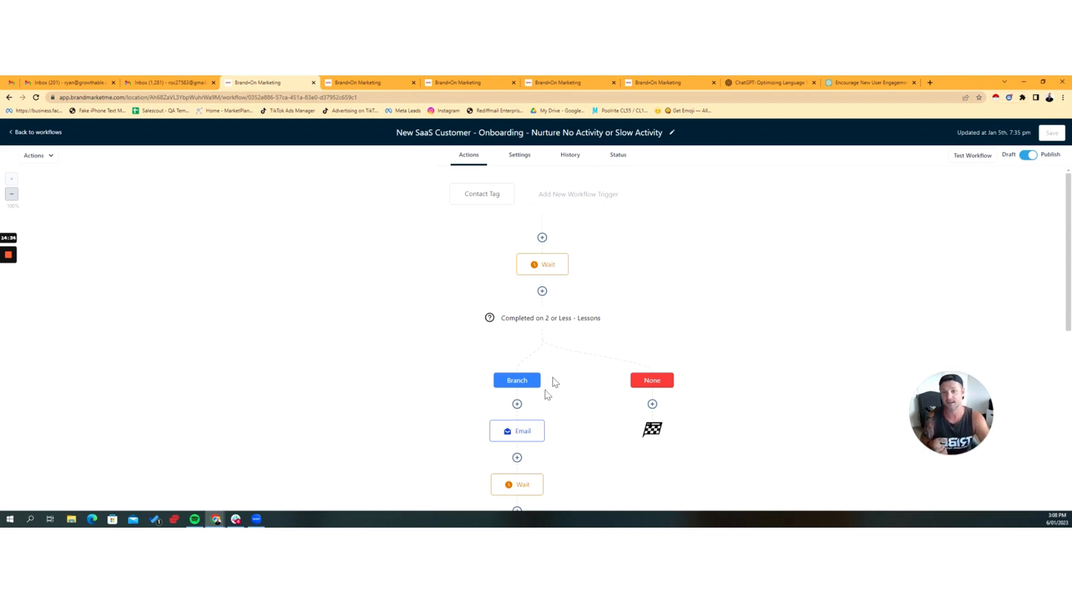
# Step: Review the Contact Tag trigger and the first Wait action of the nurture workflow, closing each without saving
pyautogui.click(472, 197)
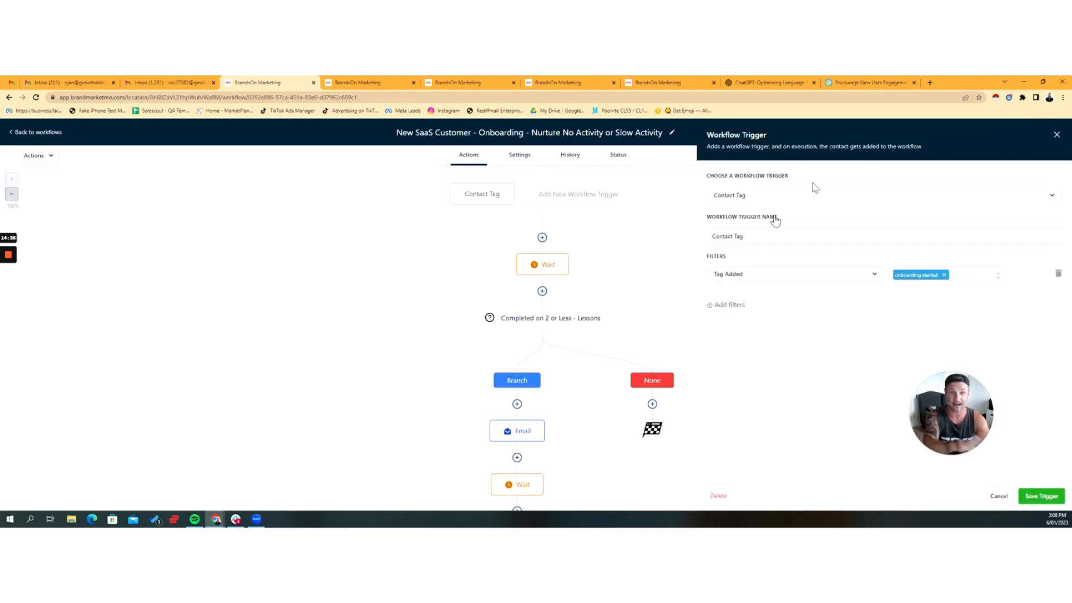
pyautogui.click(998, 499)
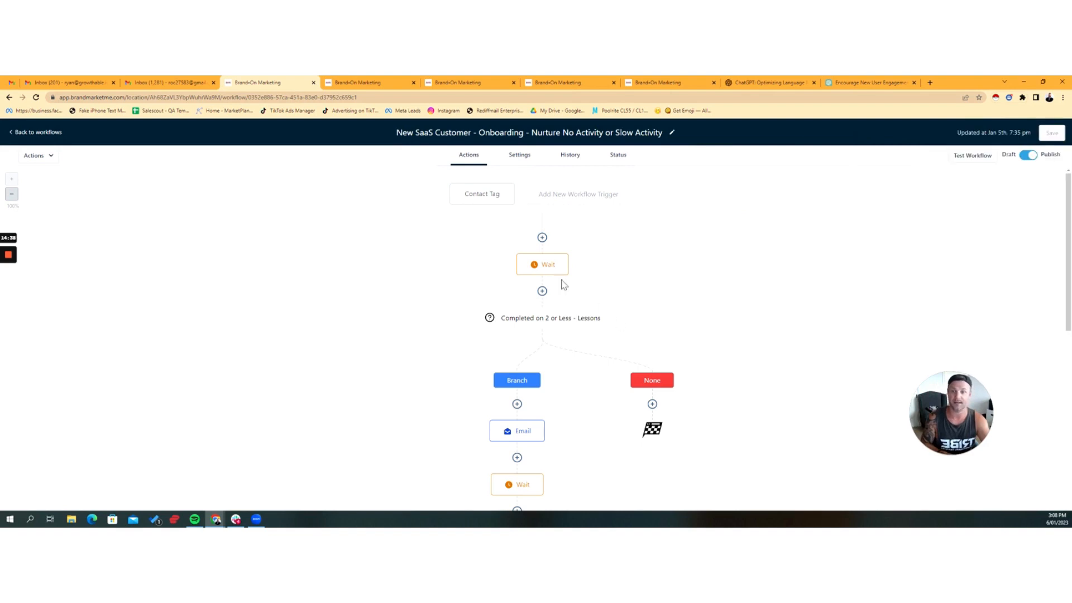
pyautogui.click(545, 267)
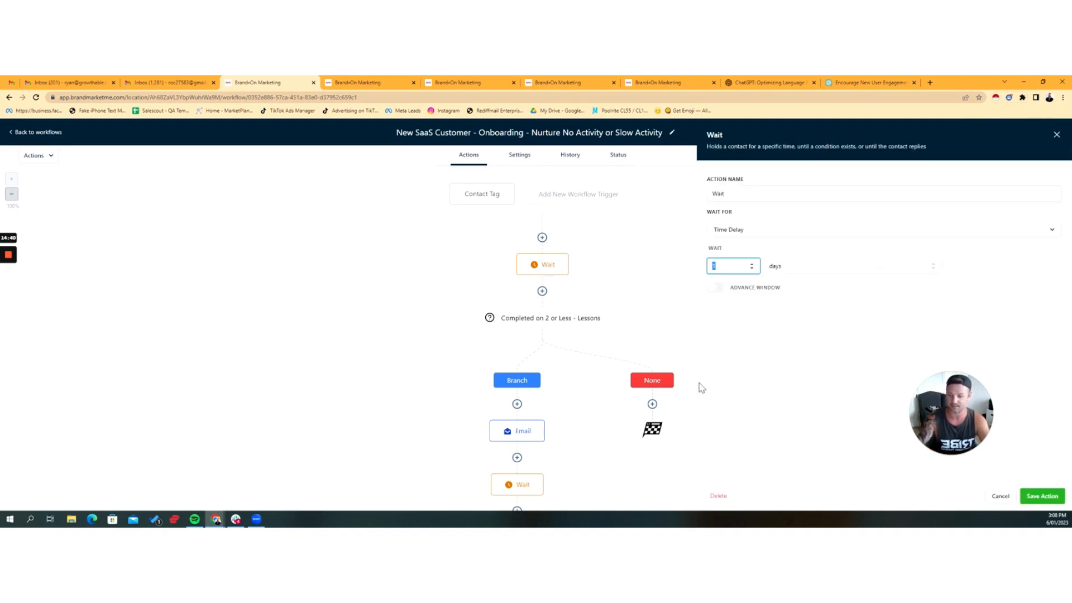
pyautogui.click(999, 497)
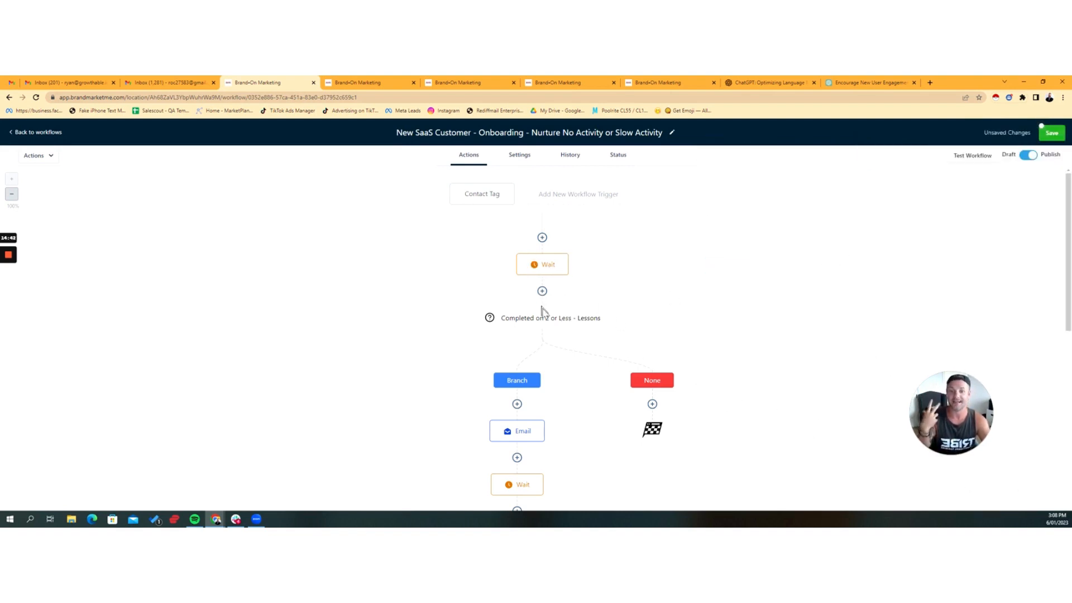
# Step: Review the segment rule of the "Completed on 2 or Less - Lessons" condition and close it without saving
pyautogui.click(532, 318)
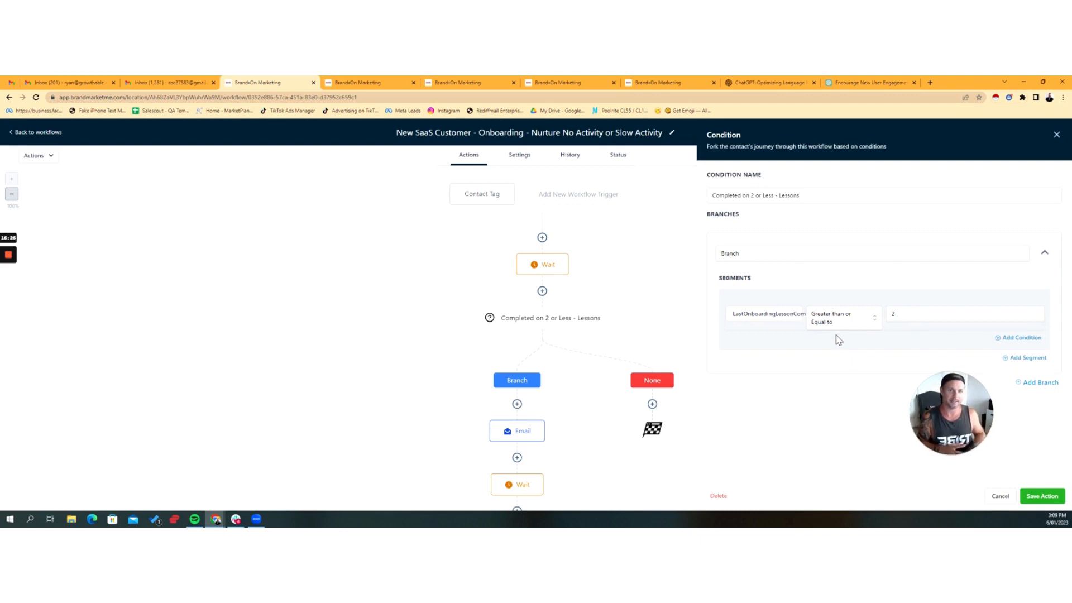
pyautogui.moveTo(913, 315); pyautogui.dragTo(838, 316)
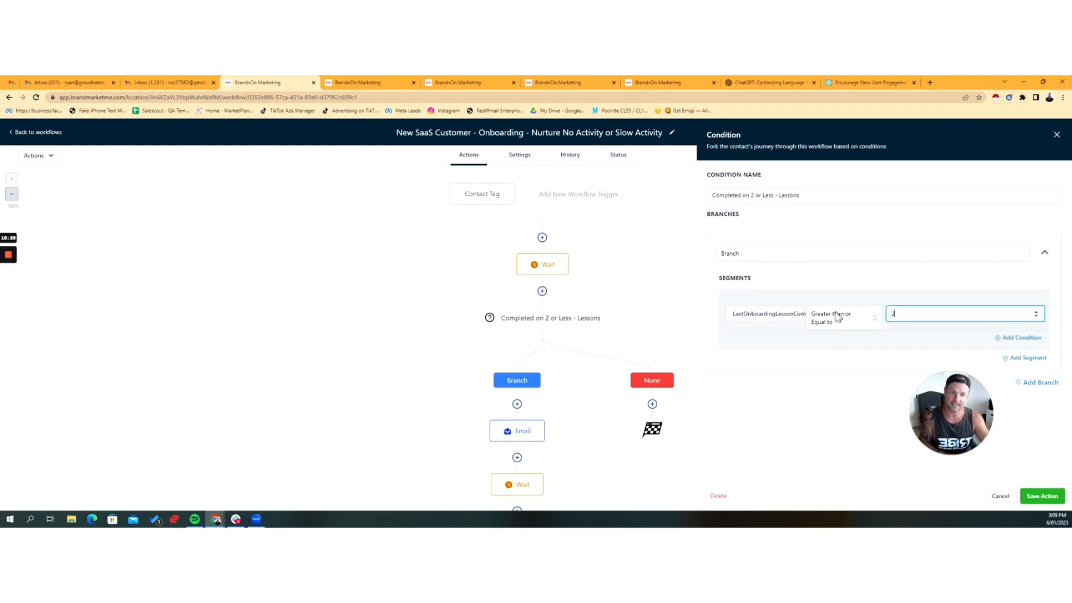
pyautogui.click(999, 496)
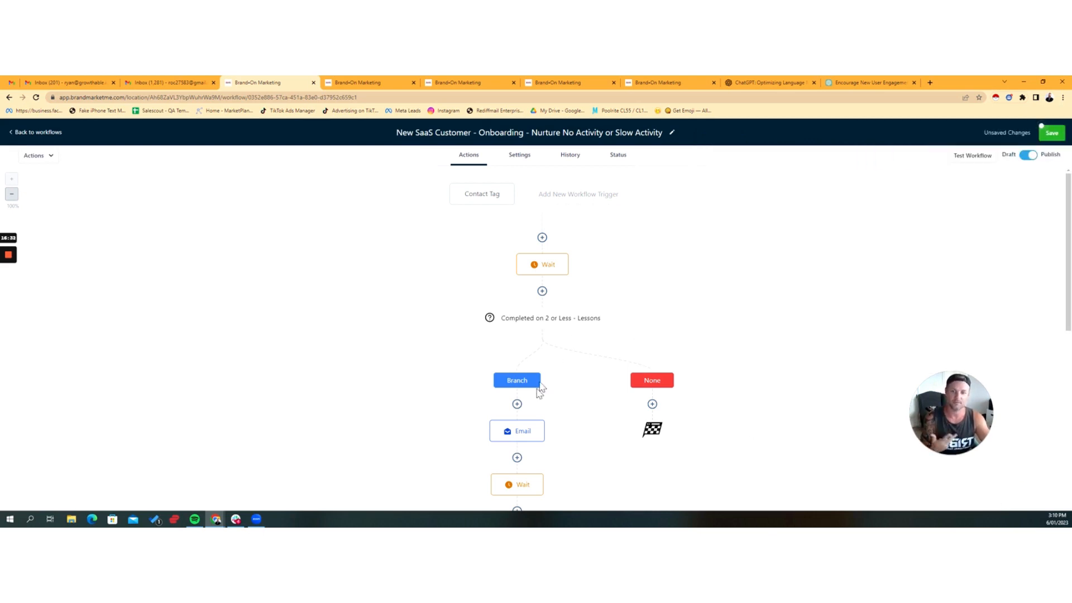
# Step: Review the first branch's Email action and its available email templates, closing it without saving
pyautogui.click(534, 432)
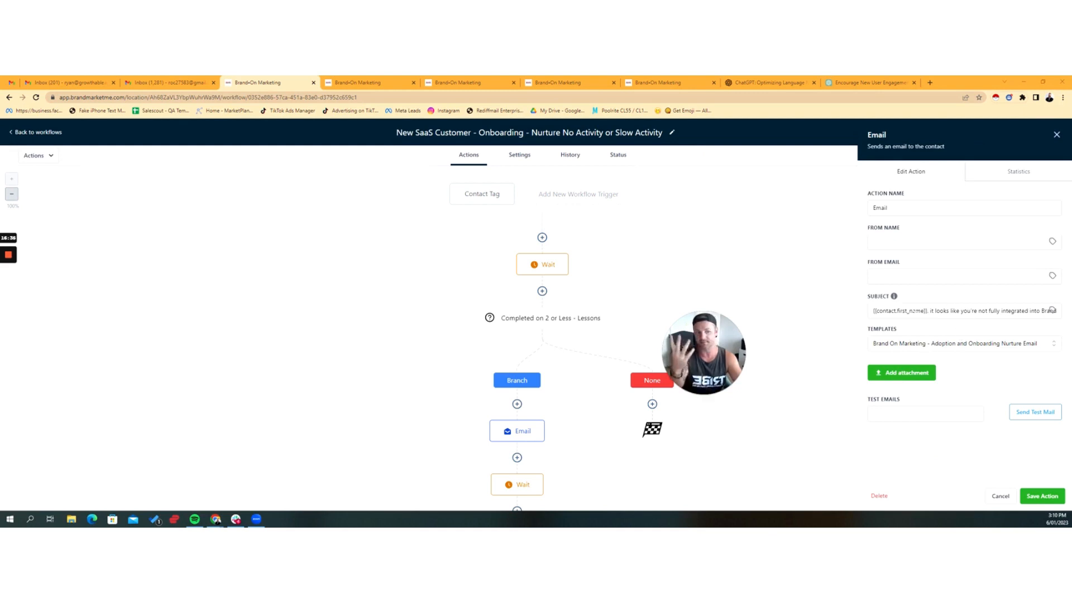
pyautogui.click(993, 353)
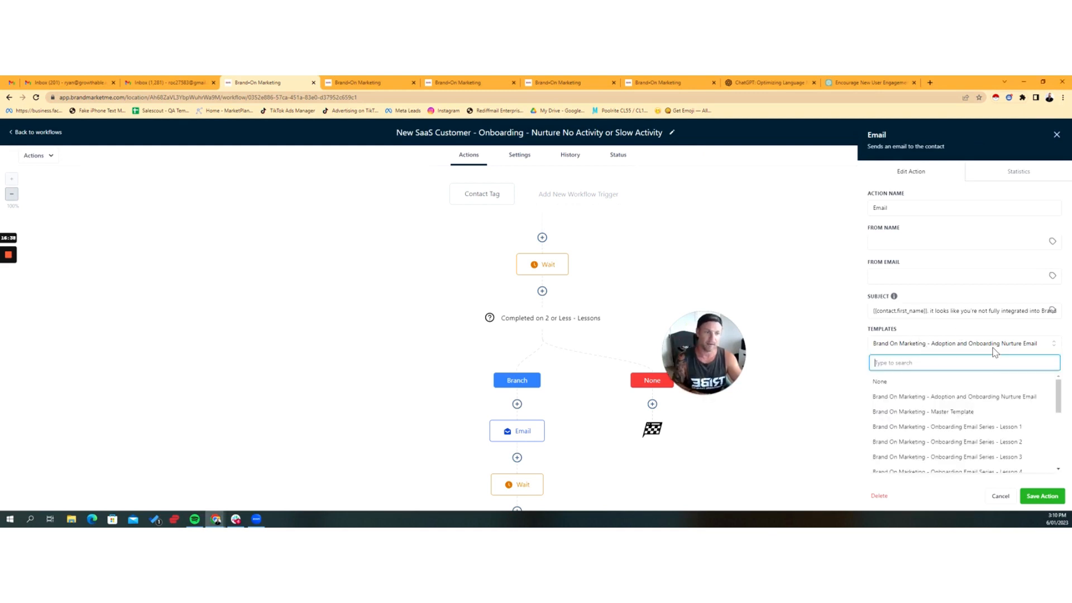
pyautogui.click(997, 350)
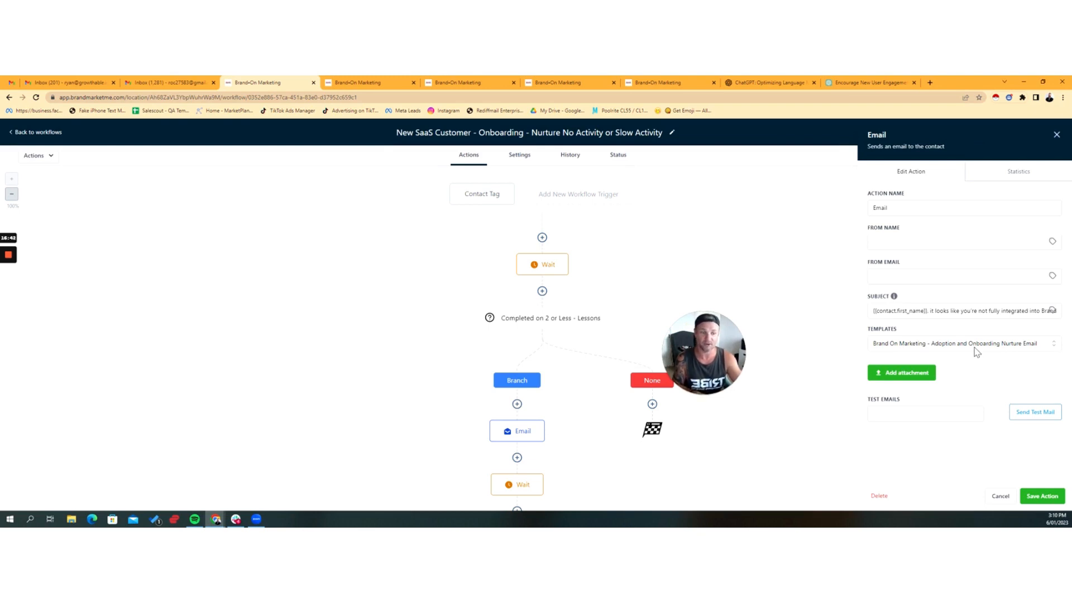
pyautogui.click(1001, 497)
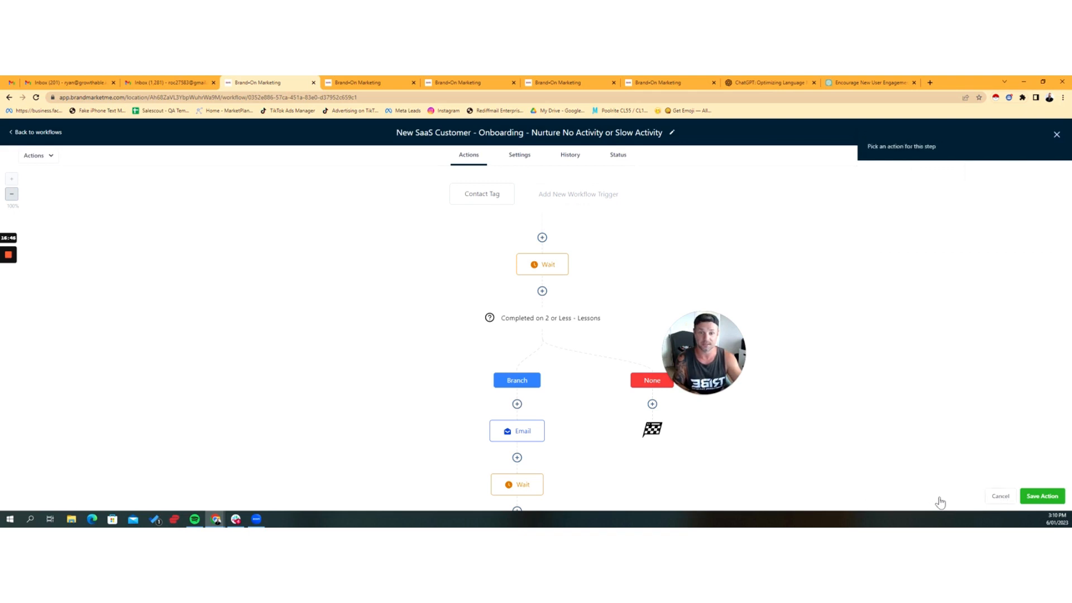
# Step: Examine the sequence of lesson conditions, emails and waits throughout the nurture workflow
pyautogui.scroll(-2, 550, 421)
pyautogui.scroll(-2, 552, 418)
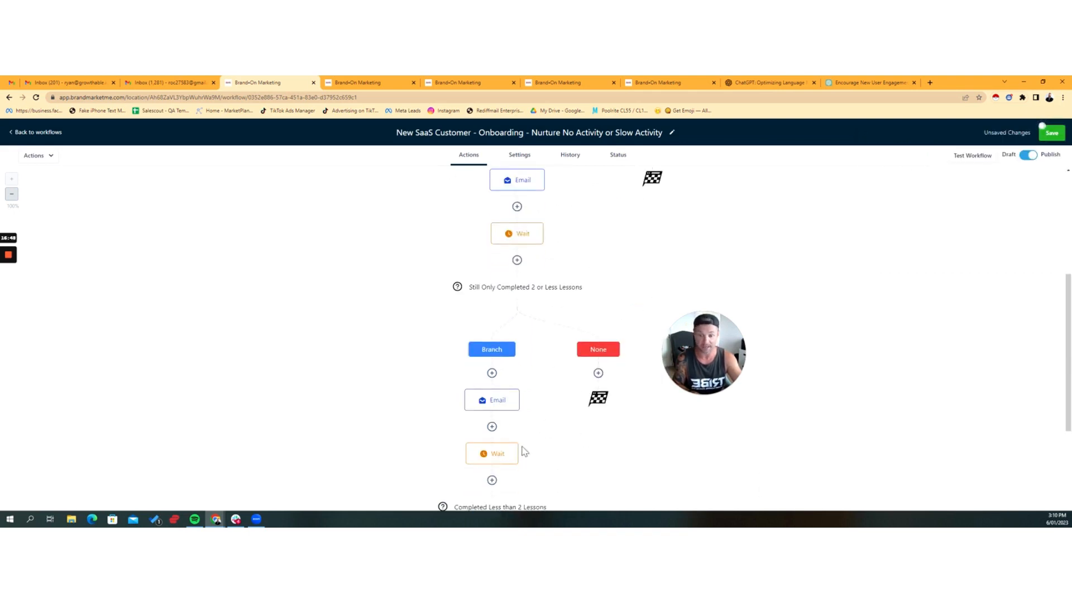
pyautogui.scroll(-2, 521, 453)
pyautogui.scroll(1, 668, 447)
pyautogui.scroll(2, 668, 450)
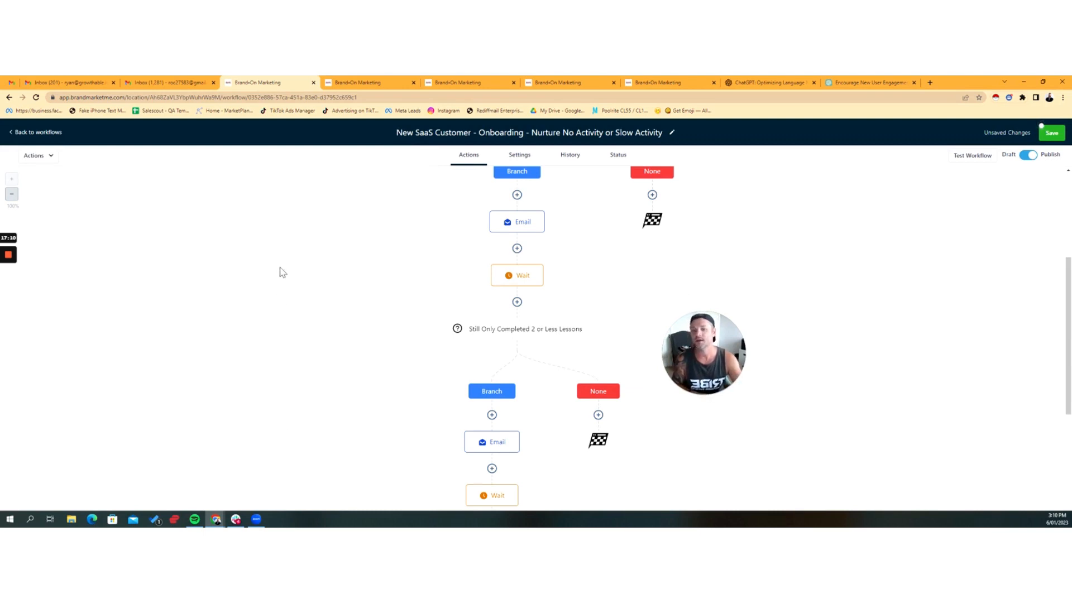
pyautogui.scroll(4, 371, 336)
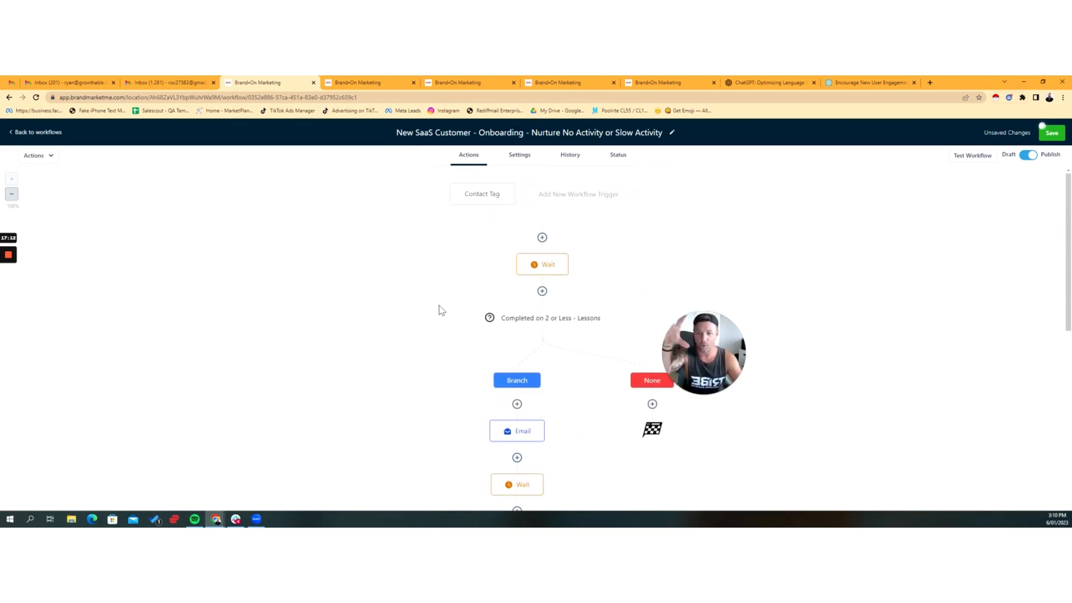
pyautogui.scroll(-4, 458, 335)
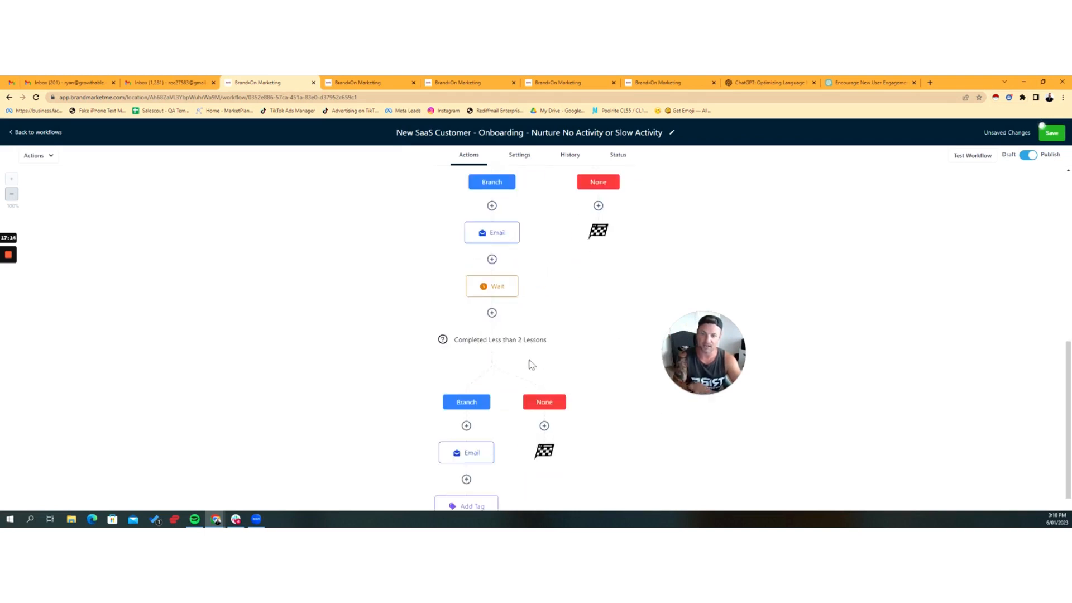
pyautogui.scroll(-3, 536, 369)
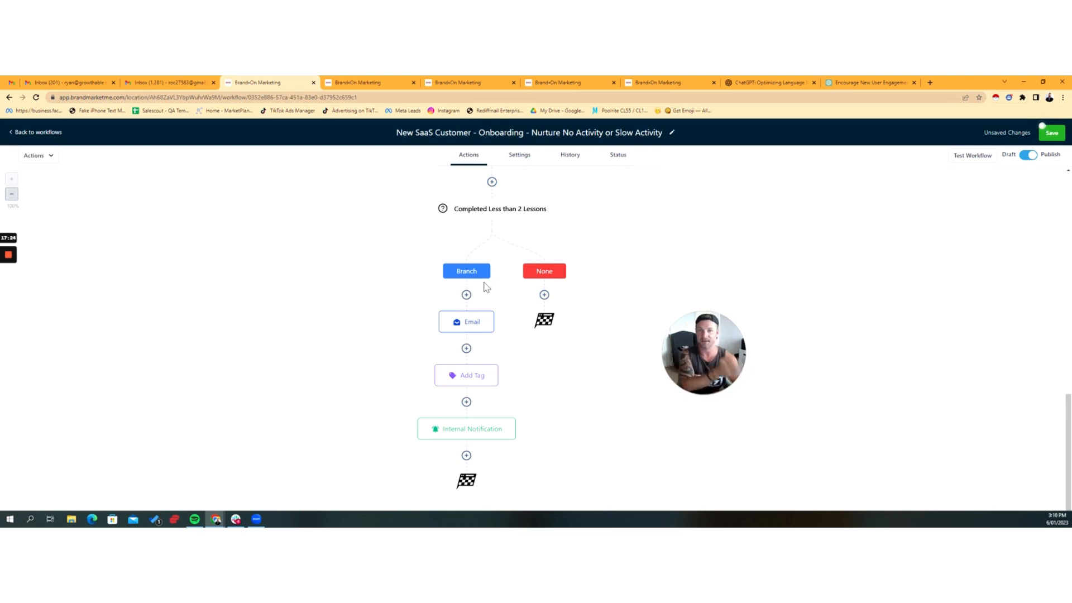
pyautogui.scroll(2, 487, 298)
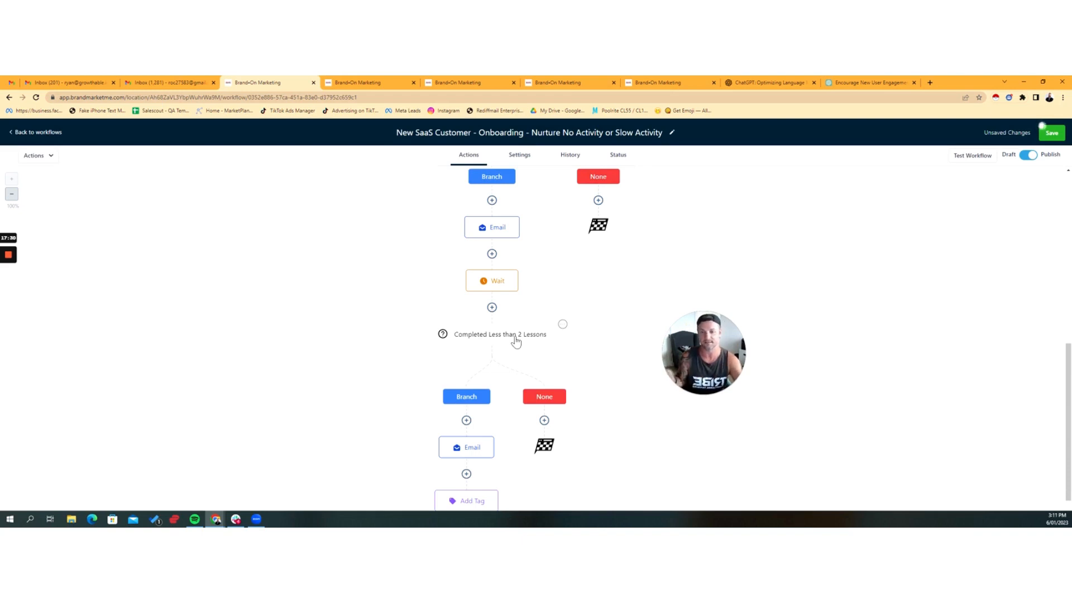
pyautogui.scroll(3, 519, 340)
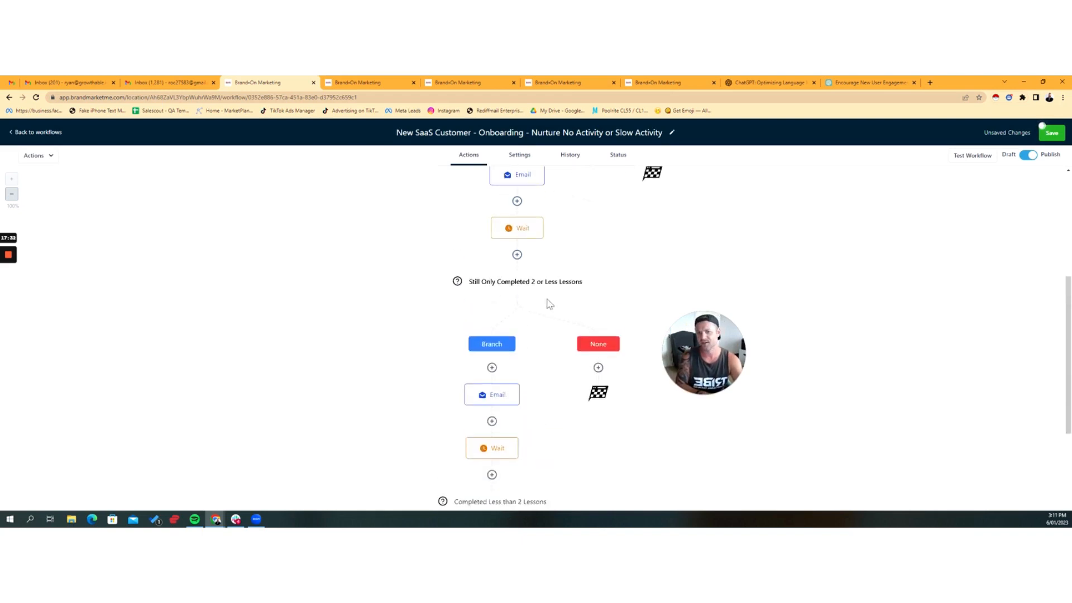
# Step: Review the Add Tag action under the "Completed Less than 2 Lessons" branch, then save the action without changes
pyautogui.scroll(-2, 550, 304)
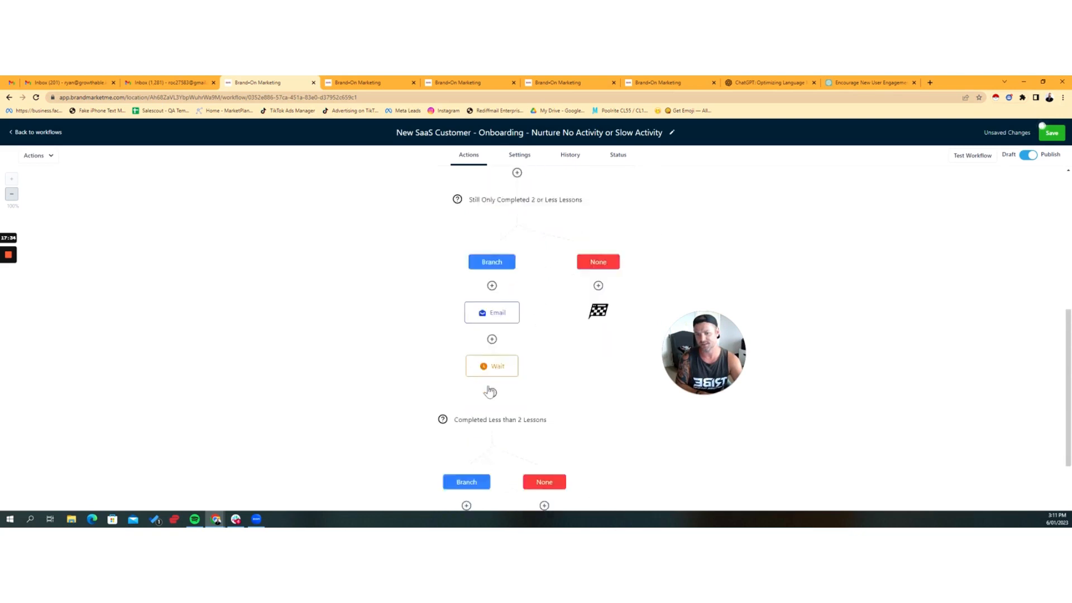
pyautogui.scroll(-2, 489, 393)
pyautogui.scroll(-1, 489, 380)
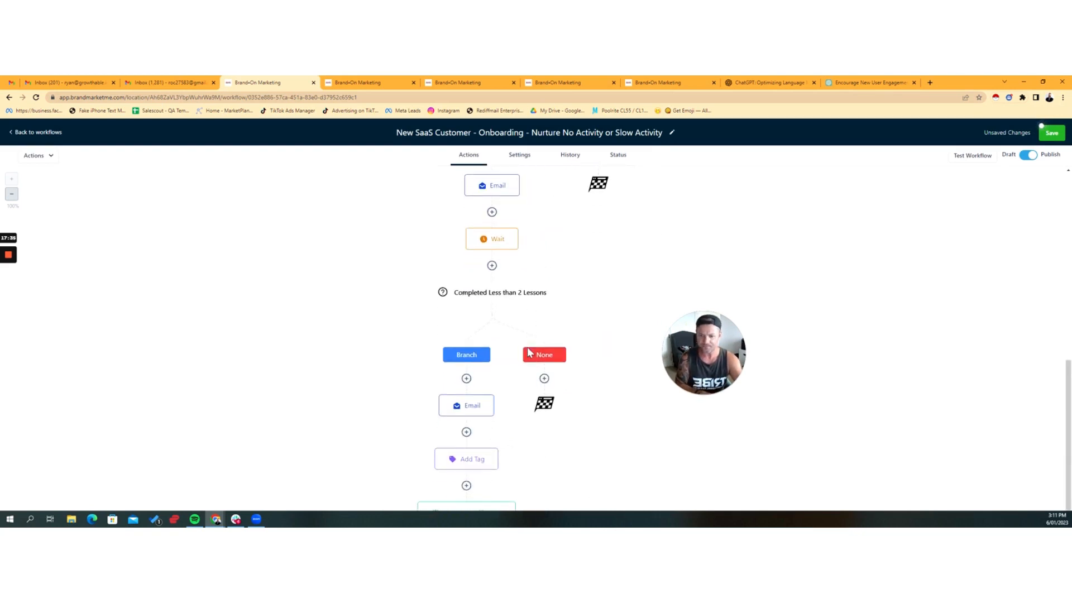
pyautogui.click(475, 458)
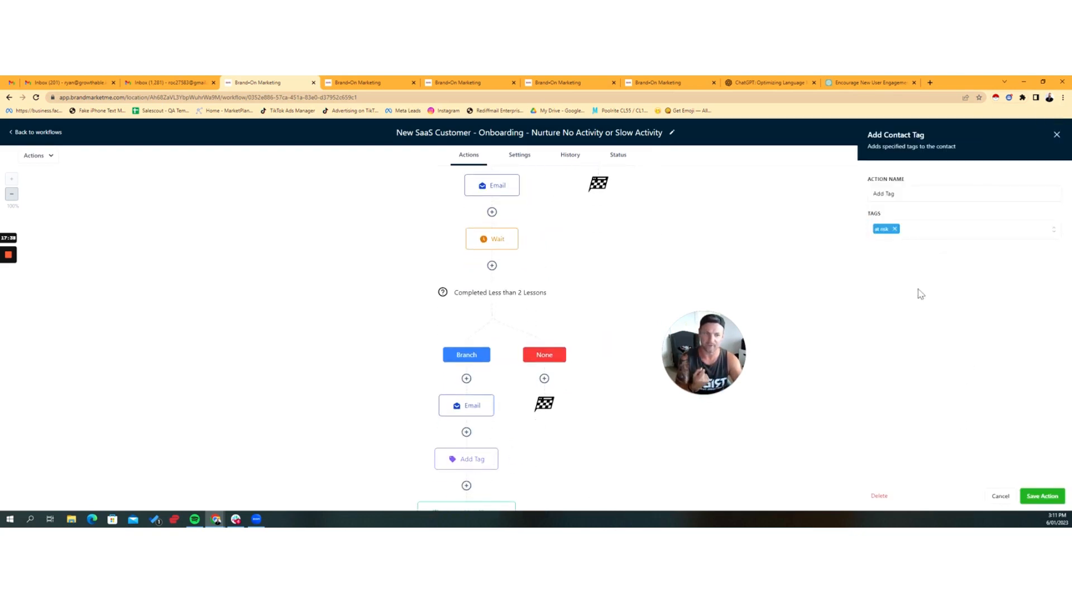
pyautogui.click(1000, 496)
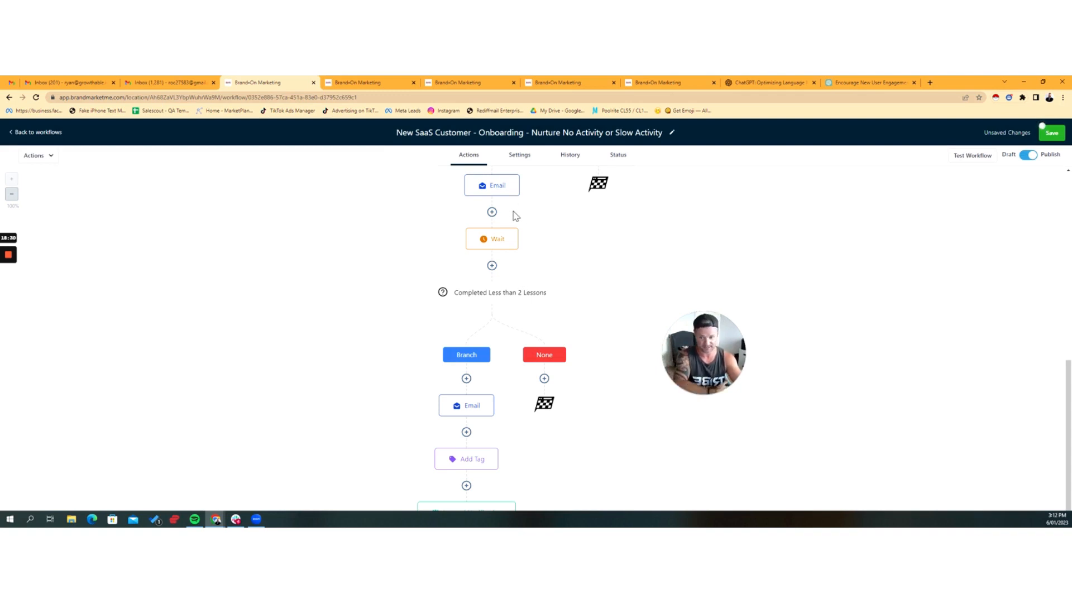
pyautogui.scroll(-1, 502, 385)
pyautogui.click(465, 419)
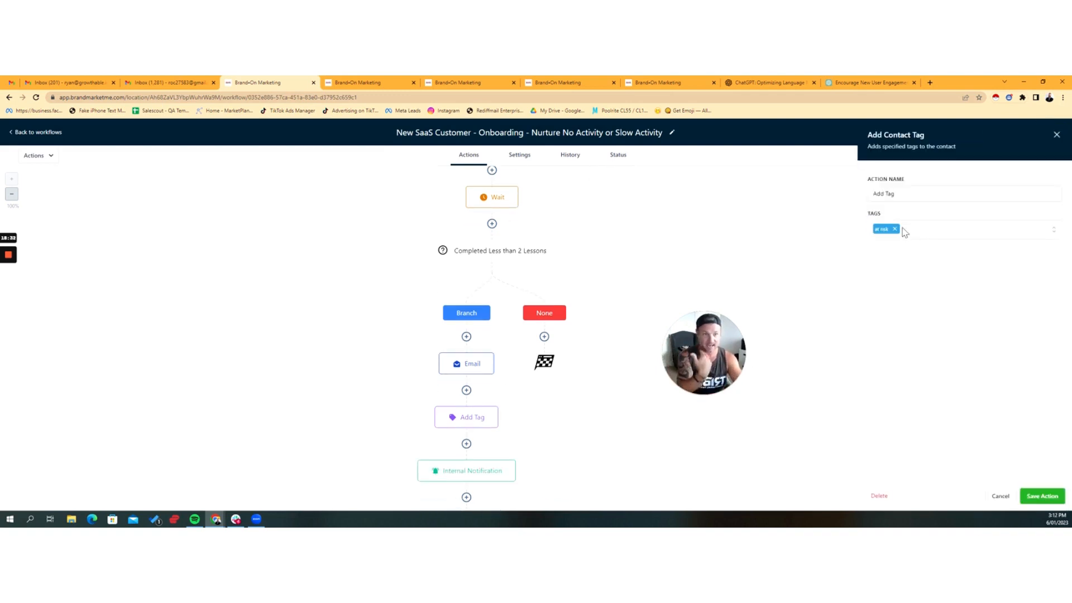
pyautogui.click(1041, 496)
# Step: Review the subject and message of the final Internal Notification action and close it without saving
pyautogui.scroll(-1, 541, 439)
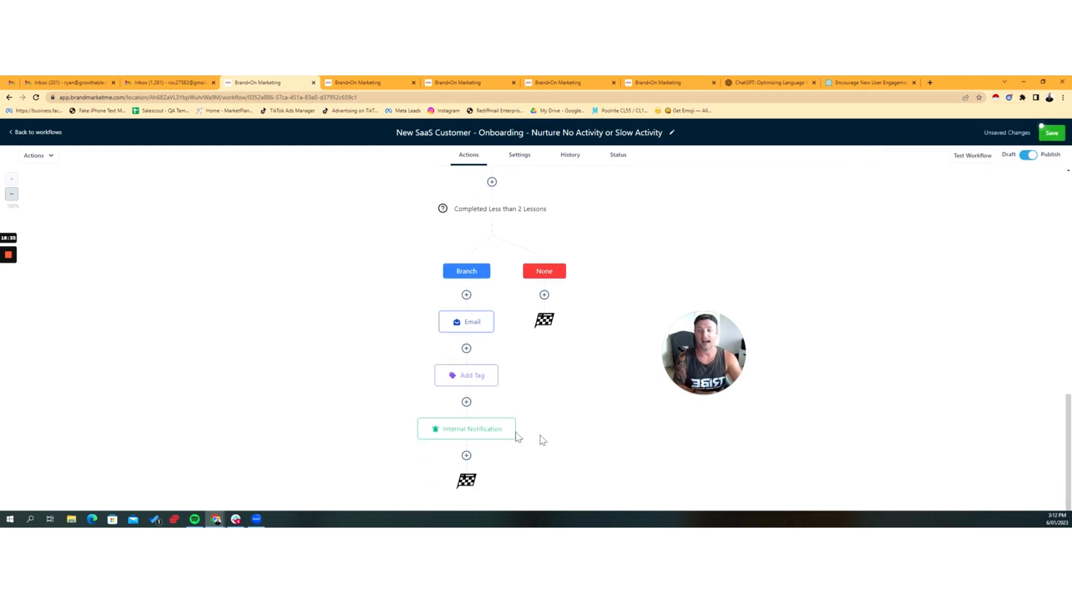
pyautogui.click(463, 436)
pyautogui.scroll(-5, 949, 335)
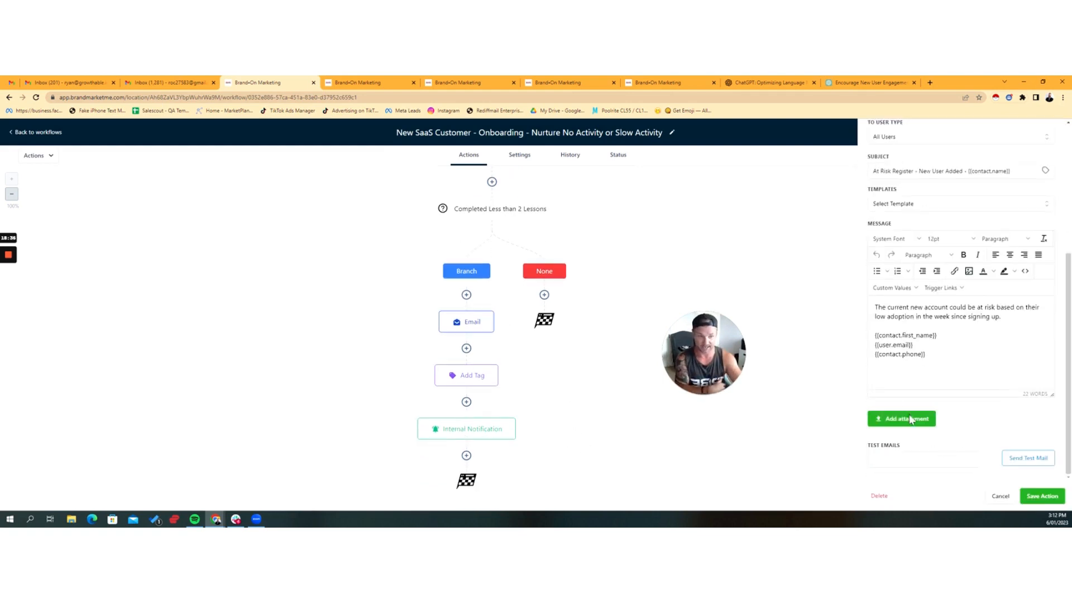
pyautogui.moveTo(894, 317); pyautogui.dragTo(989, 316)
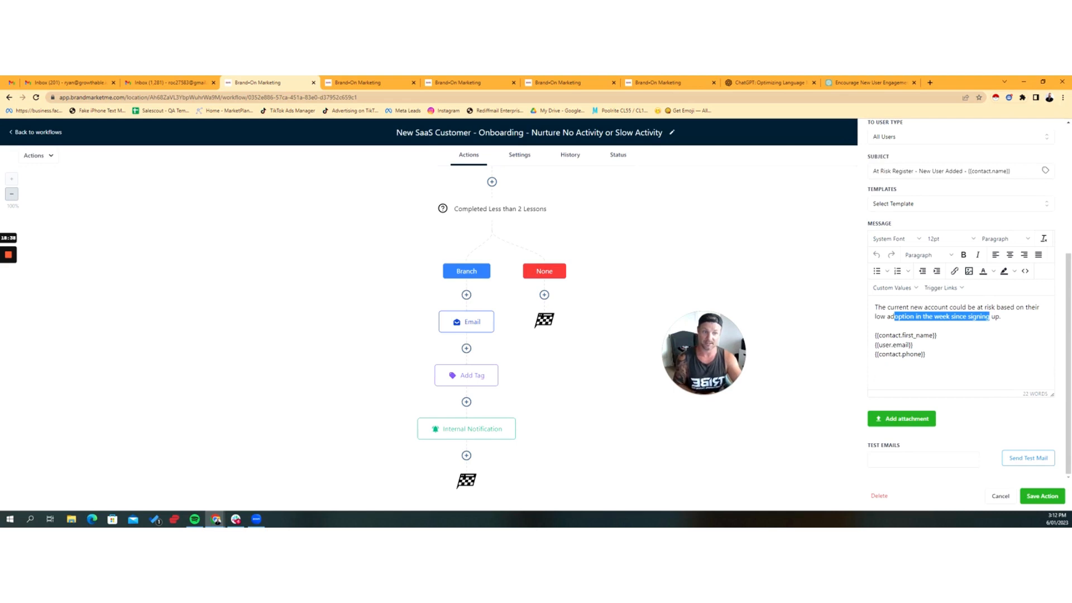
pyautogui.click(937, 335)
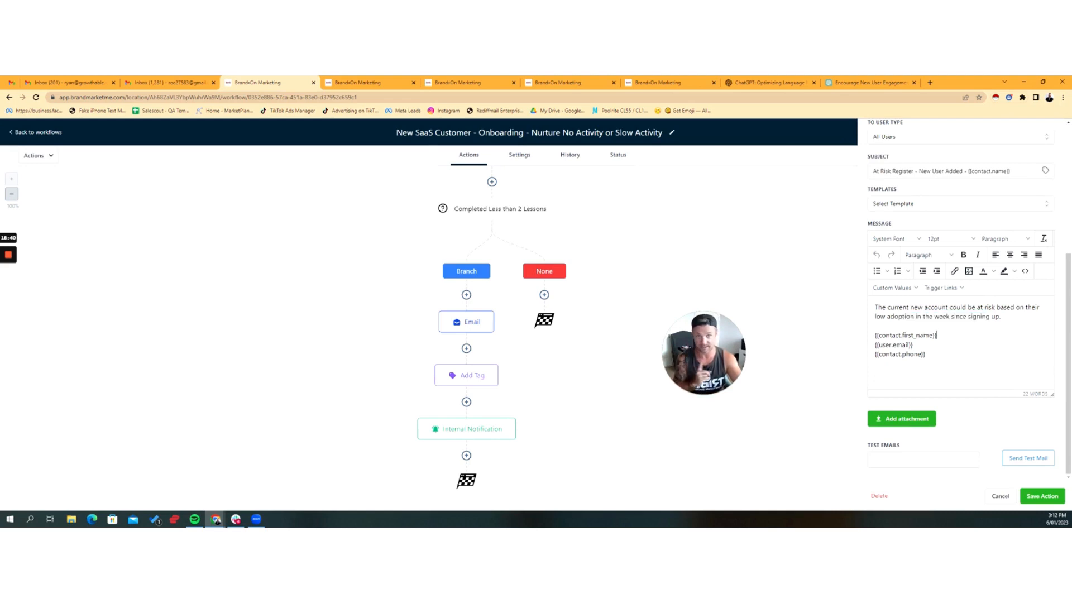
pyautogui.click(1000, 496)
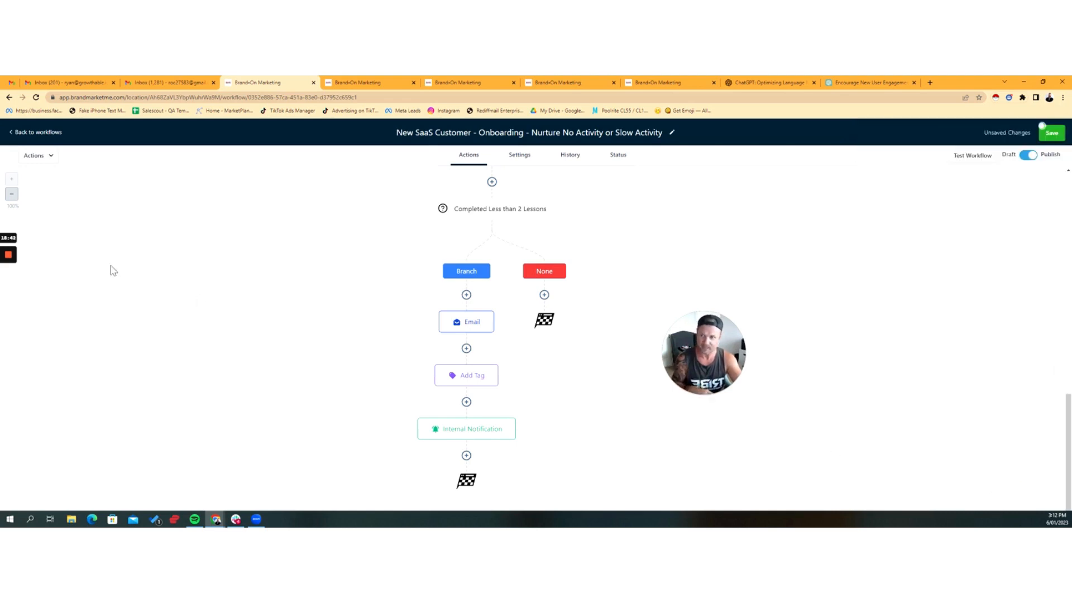
# Step: Switch back to the contacts and view the At Risk Register smart list
pyautogui.click(357, 82)
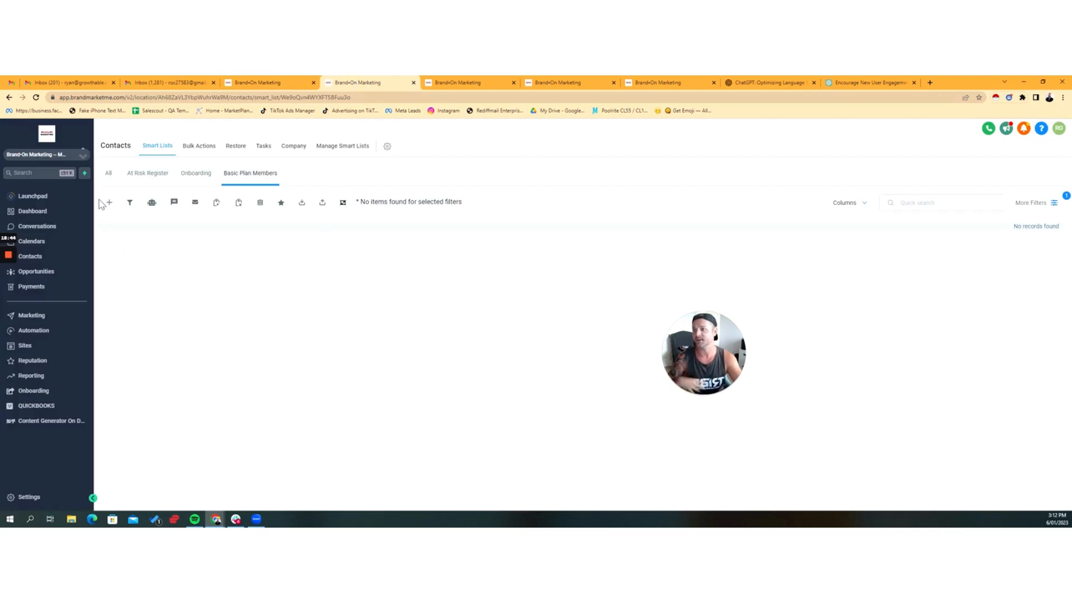
pyautogui.click(147, 176)
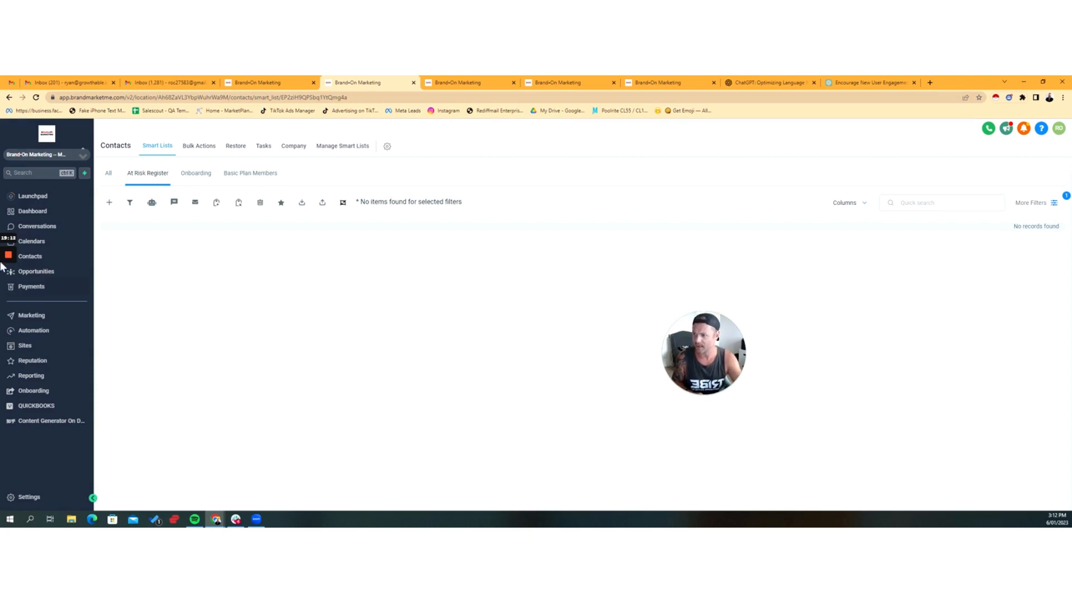
# Step: Leave the calendar settings and open the first contact's record from the full contacts list
pyautogui.click(7, 291)
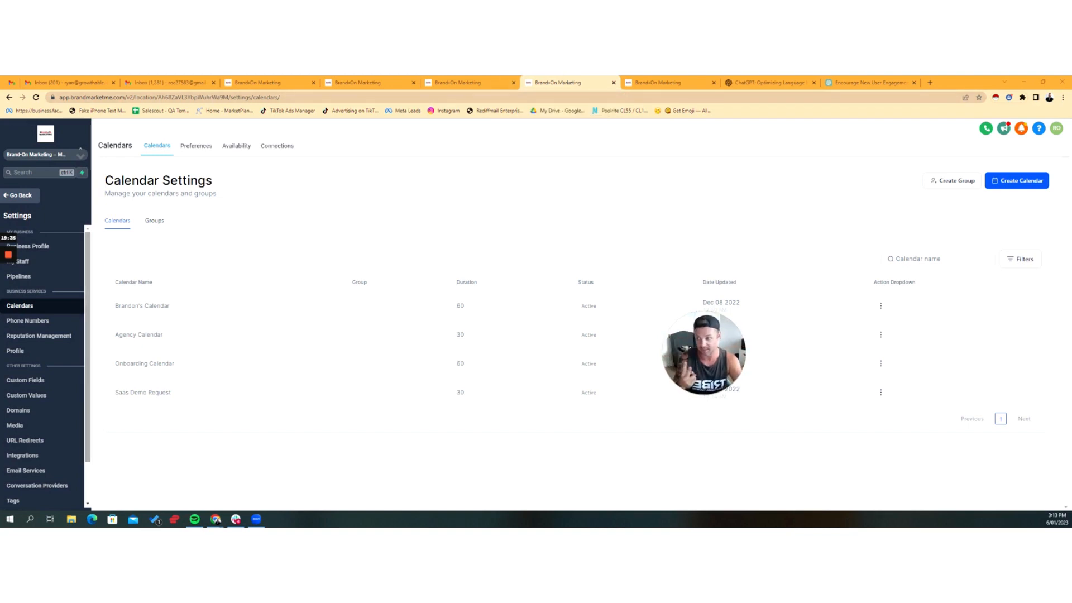
pyautogui.click(22, 196)
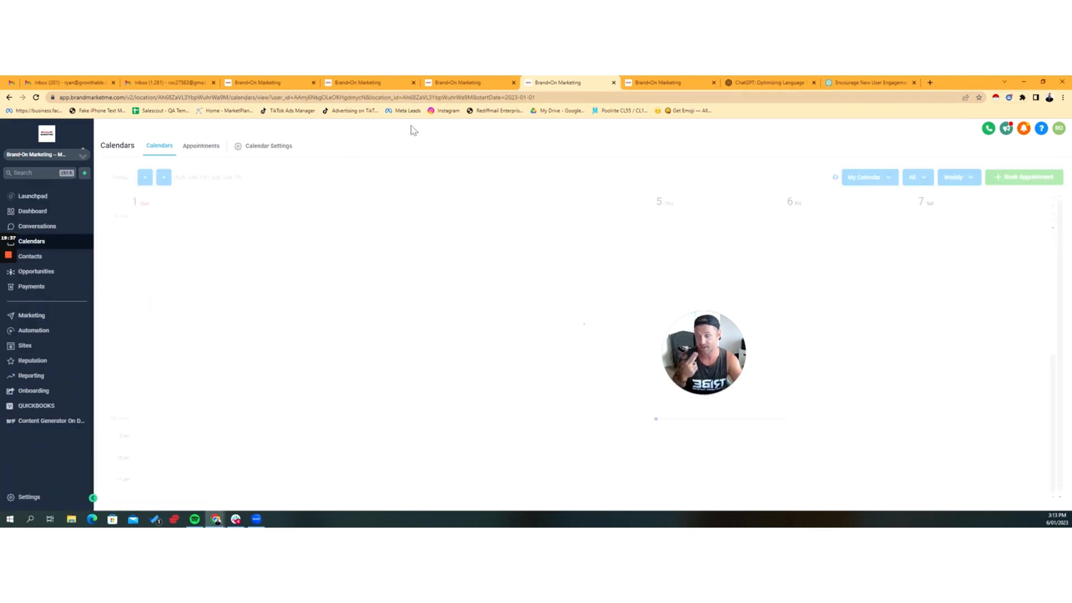
pyautogui.click(34, 258)
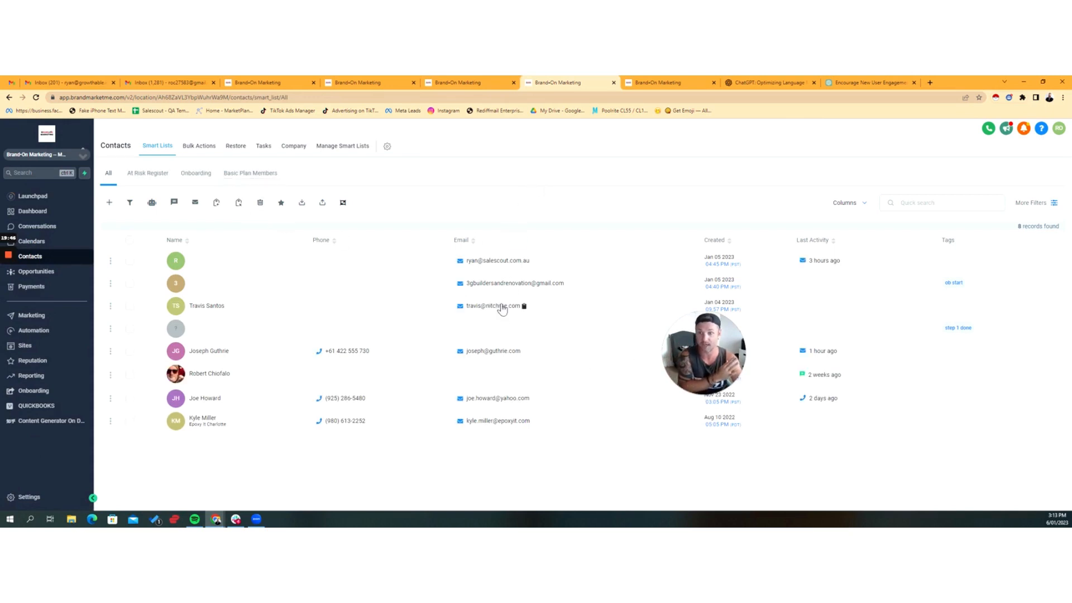
pyautogui.click(177, 262)
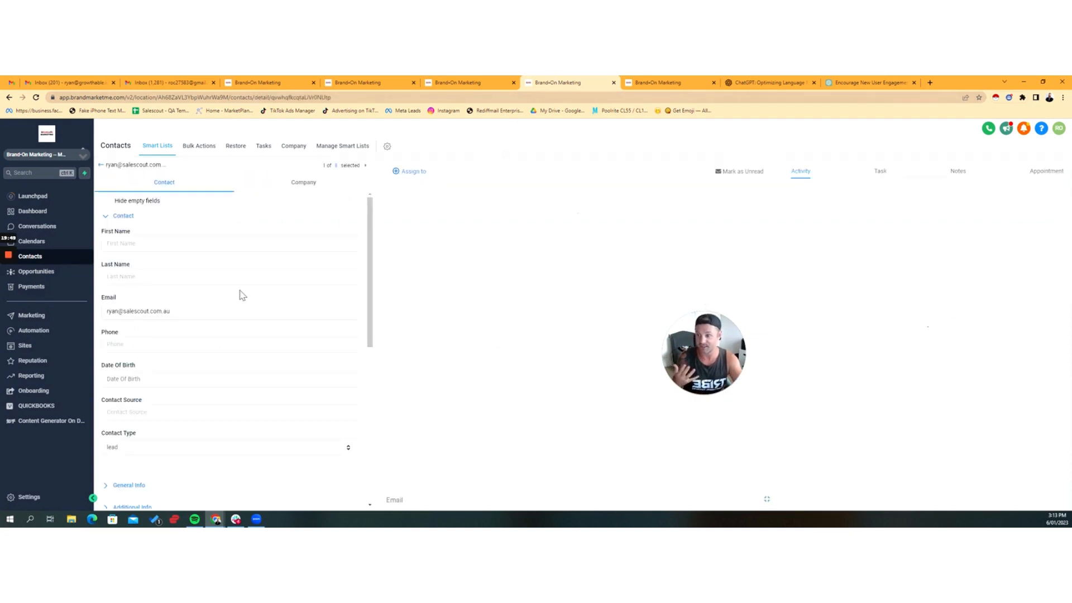
# Step: Assign the Brandon Marketing Onboarding offer to the contact
pyautogui.scroll(-3, 212, 312)
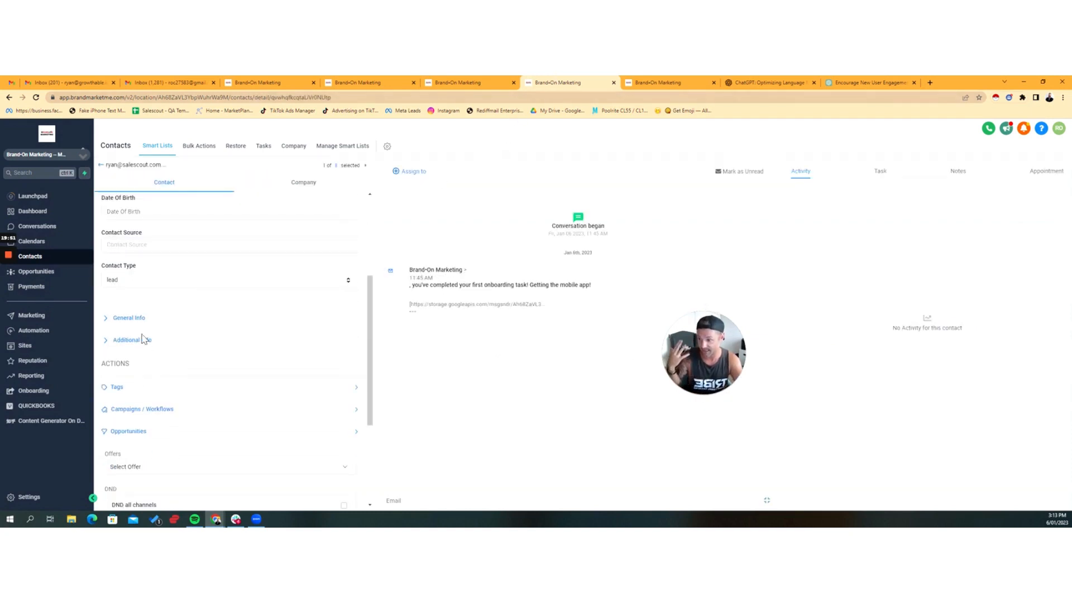
pyautogui.scroll(-2, 140, 352)
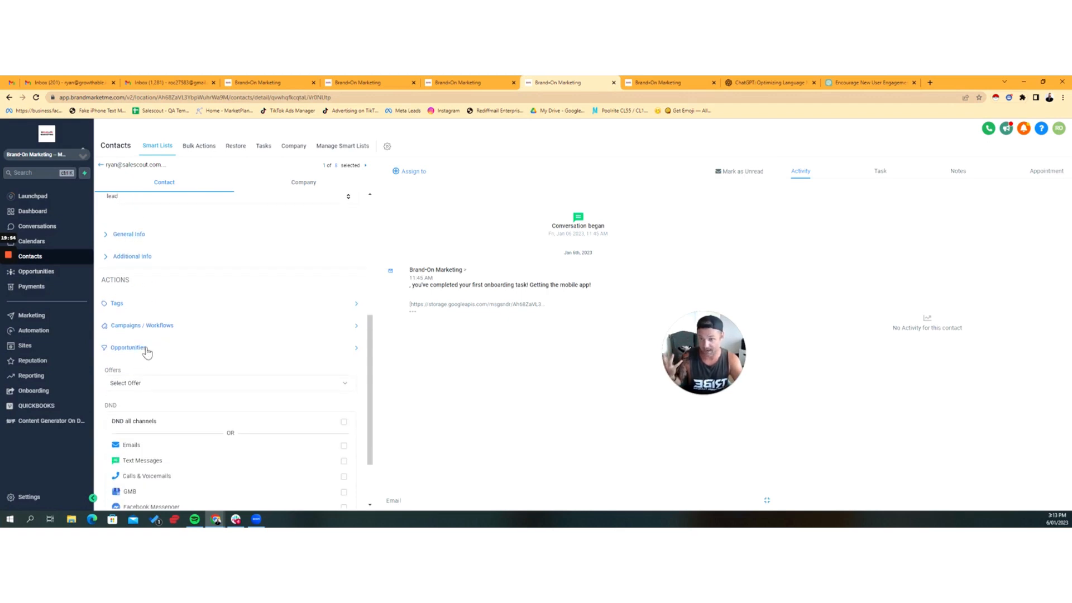
pyautogui.scroll(-2, 143, 349)
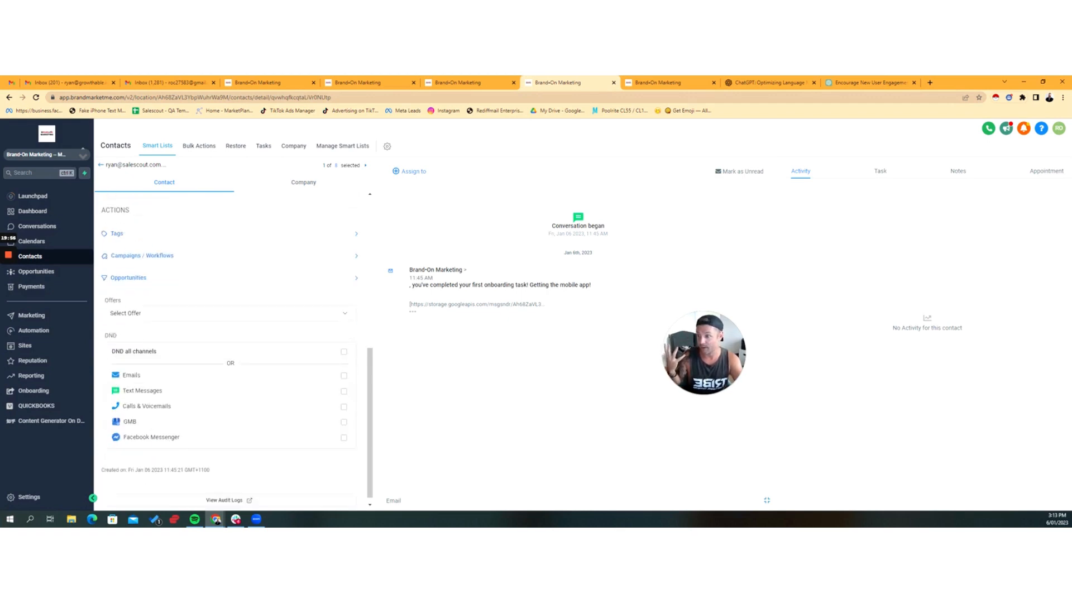
pyautogui.click(124, 307)
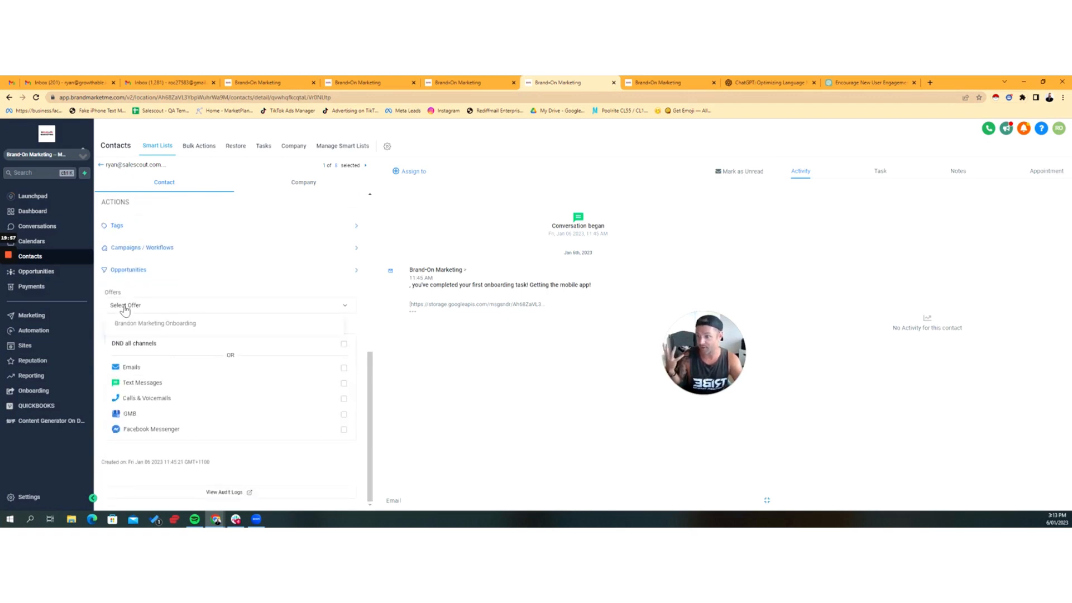
pyautogui.click(148, 324)
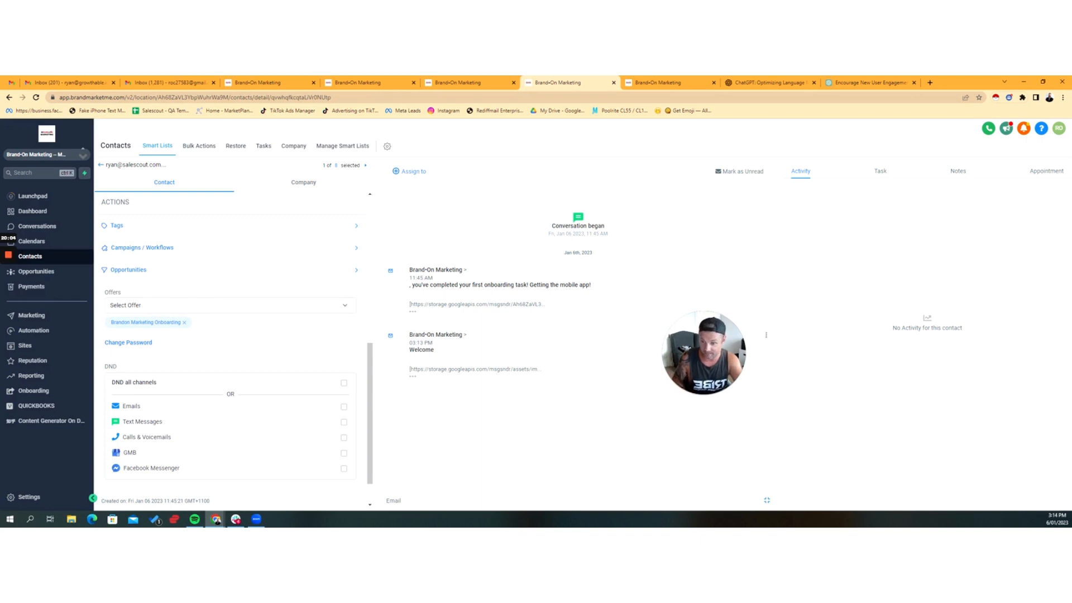
# Step: Expand the Welcome email in the contact's conversation and copy the account password from it
pyautogui.tripleClick(506, 336)
pyautogui.click(414, 377)
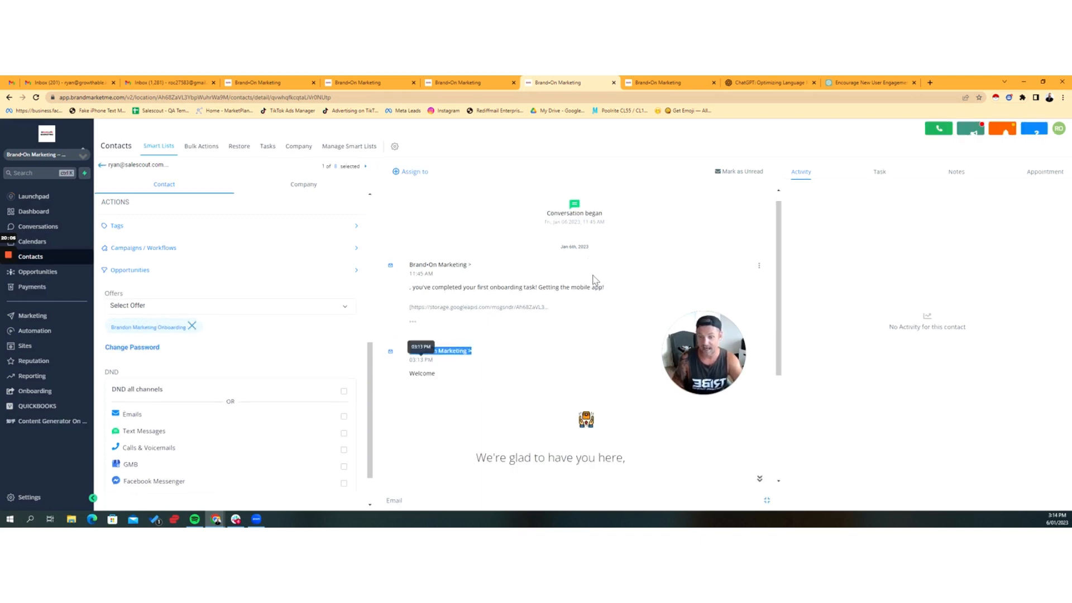
pyautogui.scroll(-3, 614, 276)
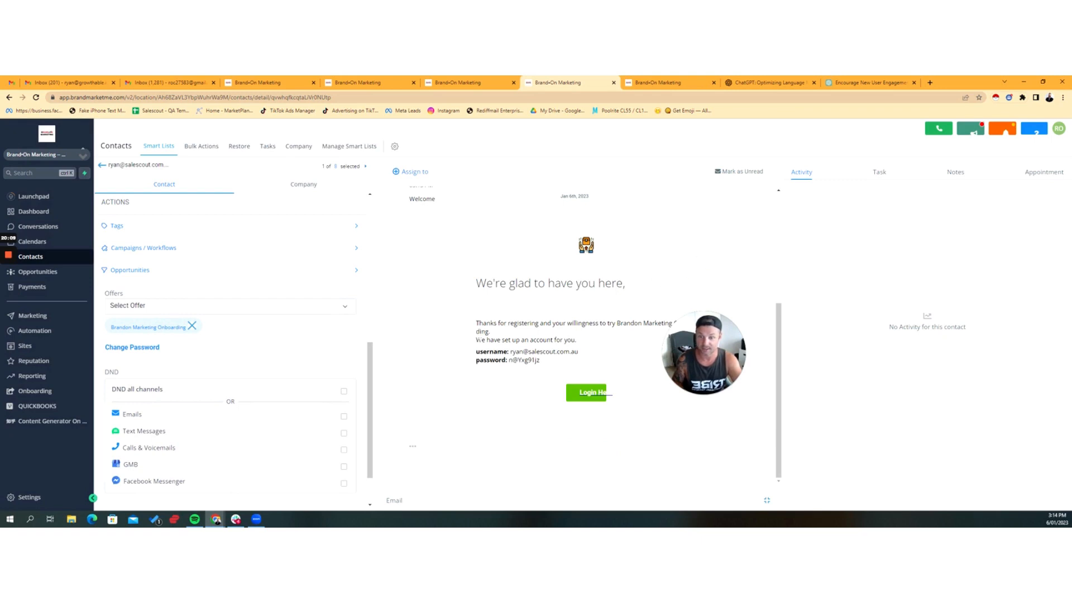
pyautogui.moveTo(509, 360); pyautogui.dragTo(539, 361)
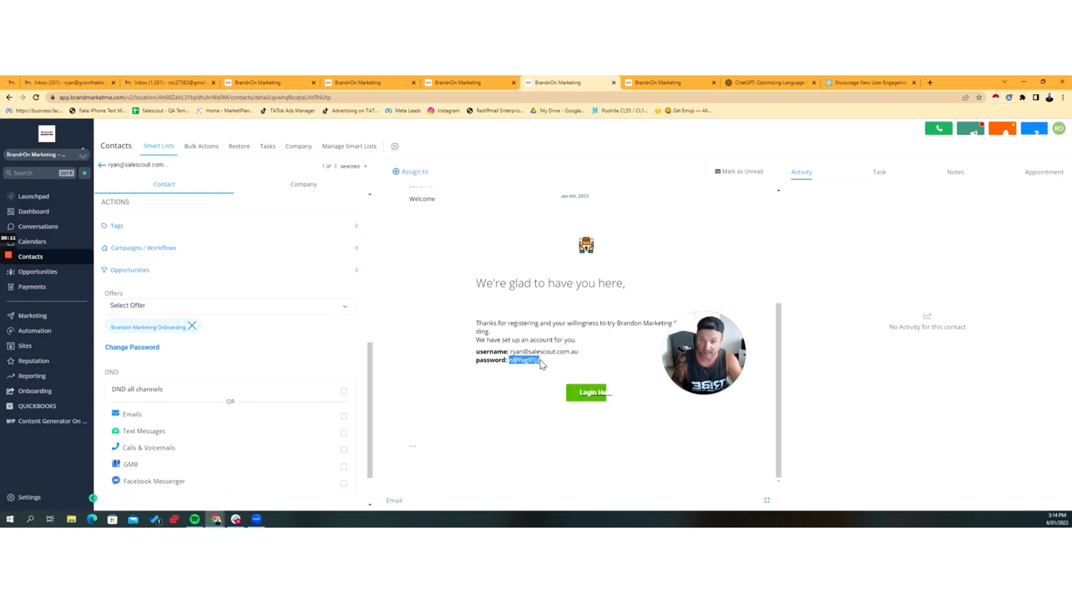
pyautogui.rightClick(538, 369)
pyautogui.click(547, 367)
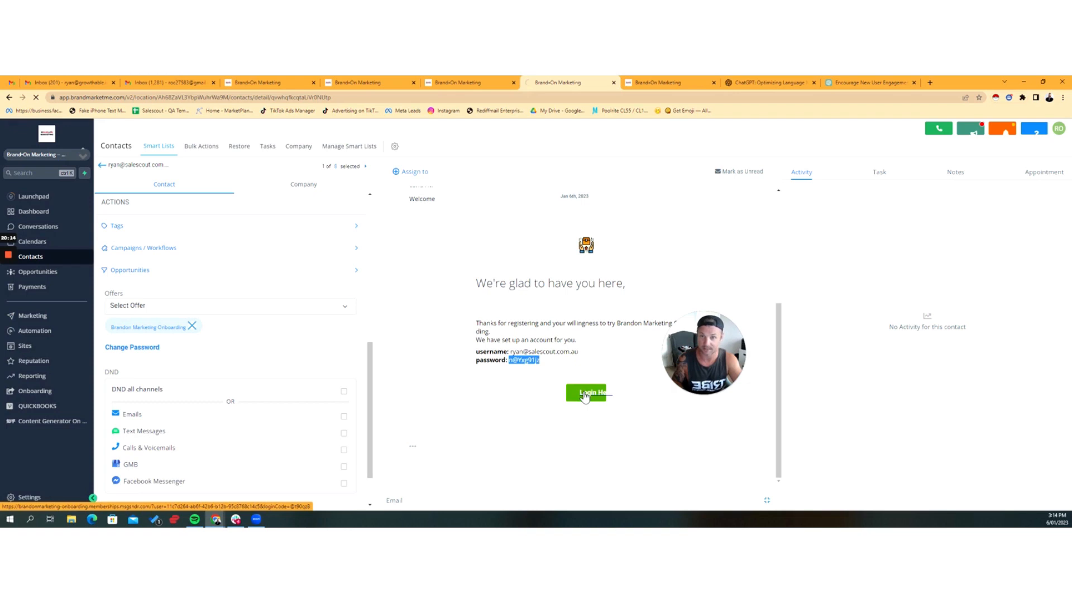
# Step: Follow the email's login link, start the Brand On Marketing OnBoarding course and look through its Welcome Aboard! lesson
pyautogui.click(585, 395)
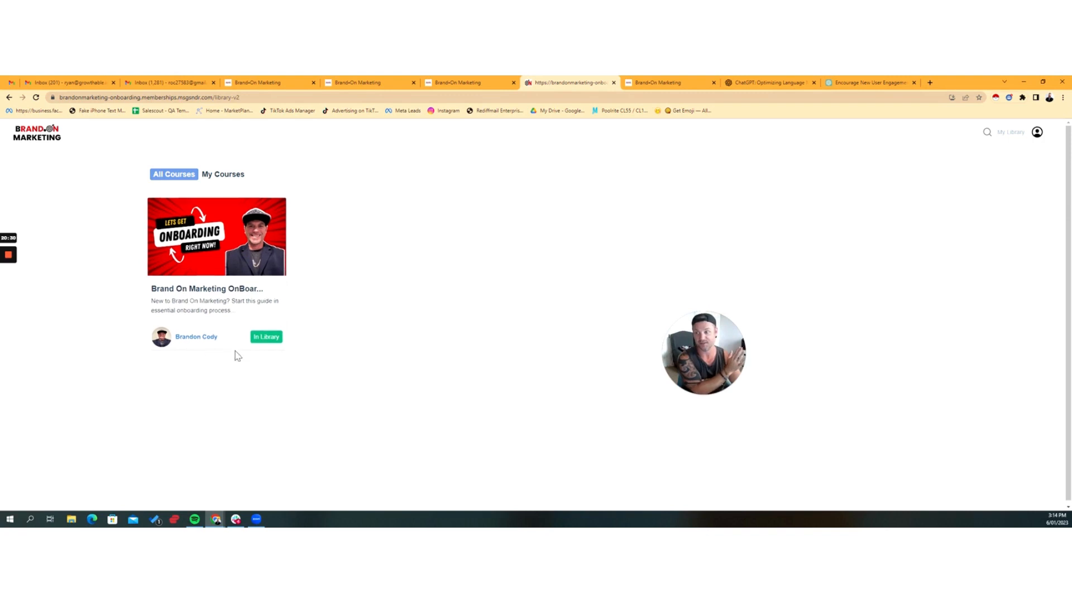
pyautogui.click(181, 282)
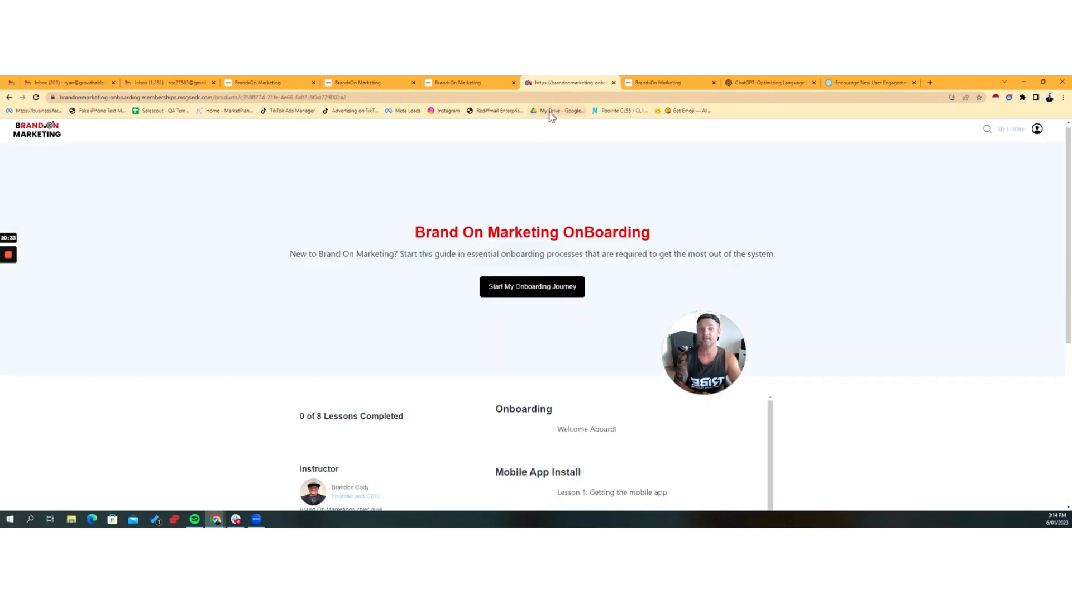
pyautogui.click(542, 290)
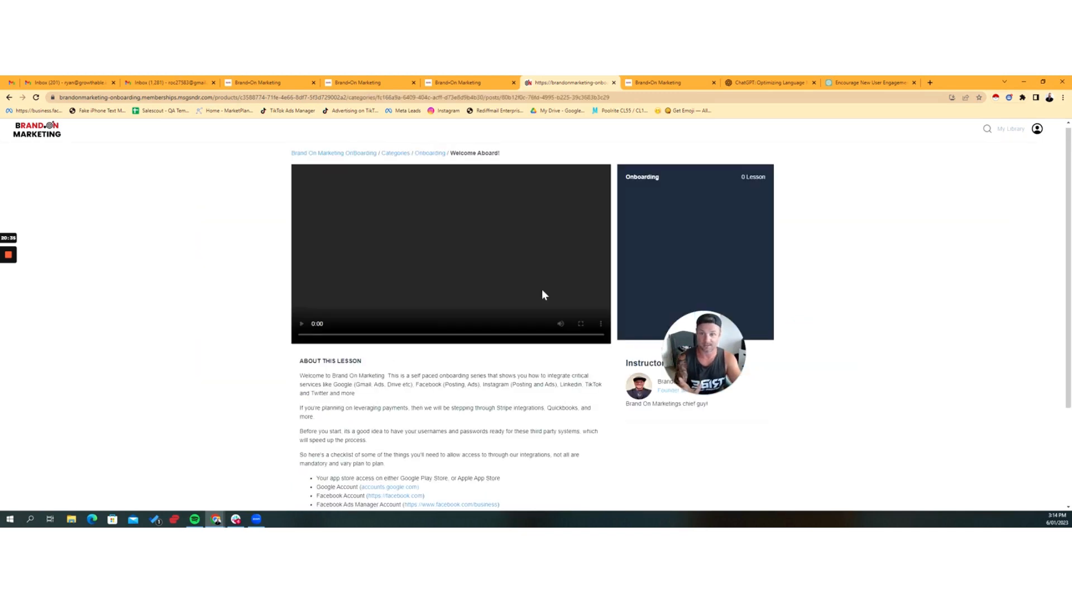
pyautogui.scroll(-3, 540, 308)
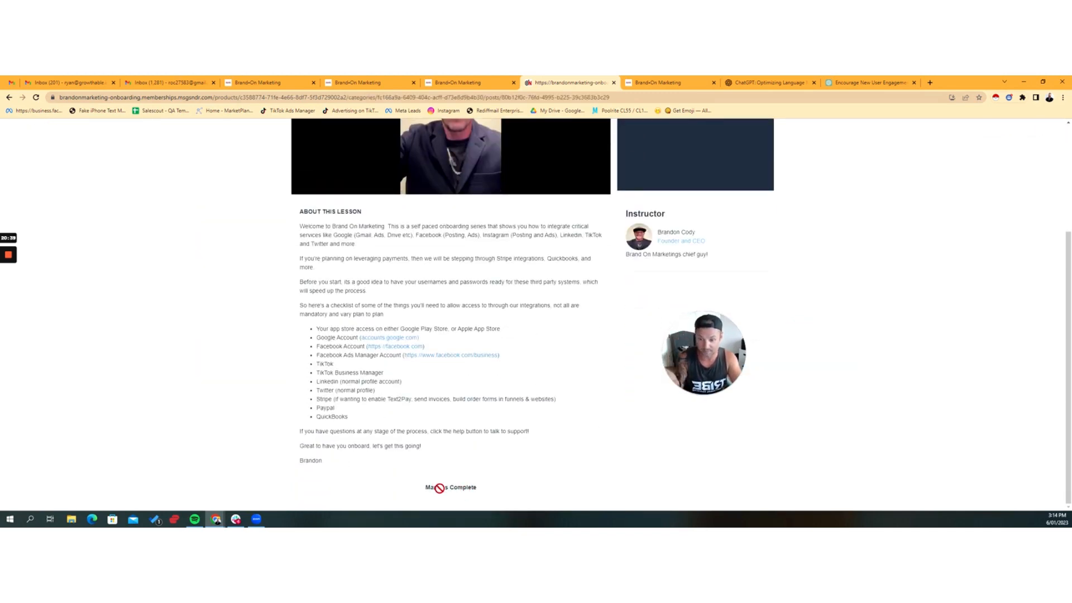
pyautogui.scroll(3, 471, 491)
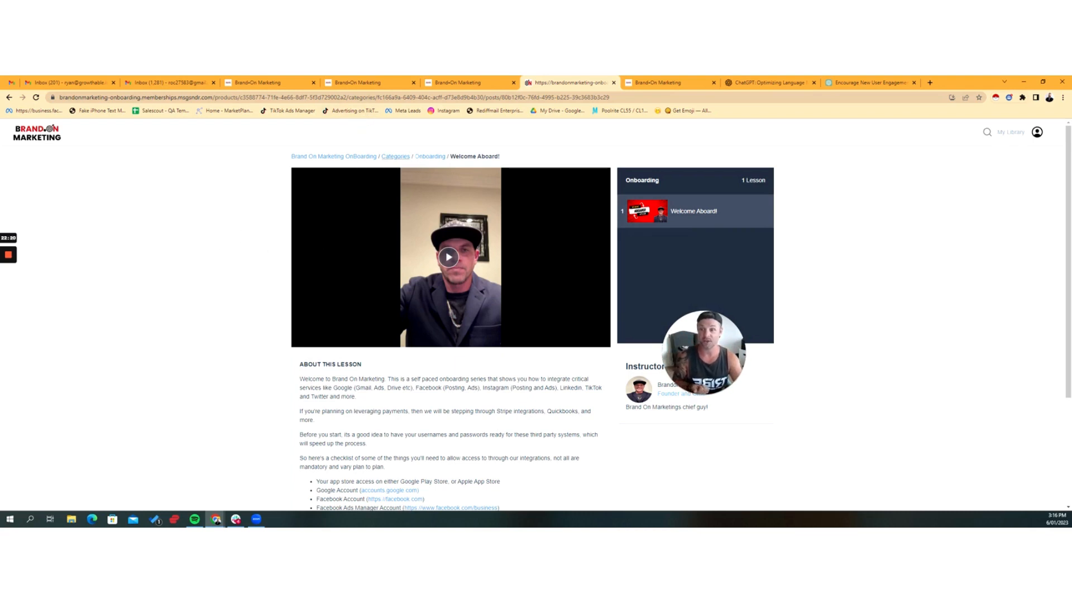
# Step: View the course's full category list from Onboarding through Paypal Integration
pyautogui.click(426, 160)
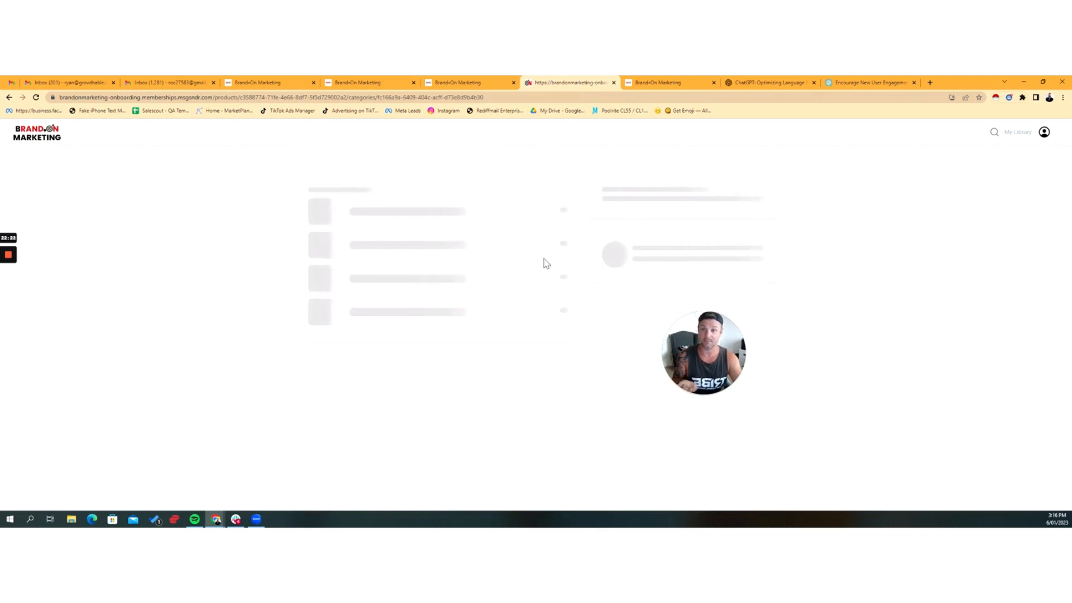
pyautogui.click(397, 157)
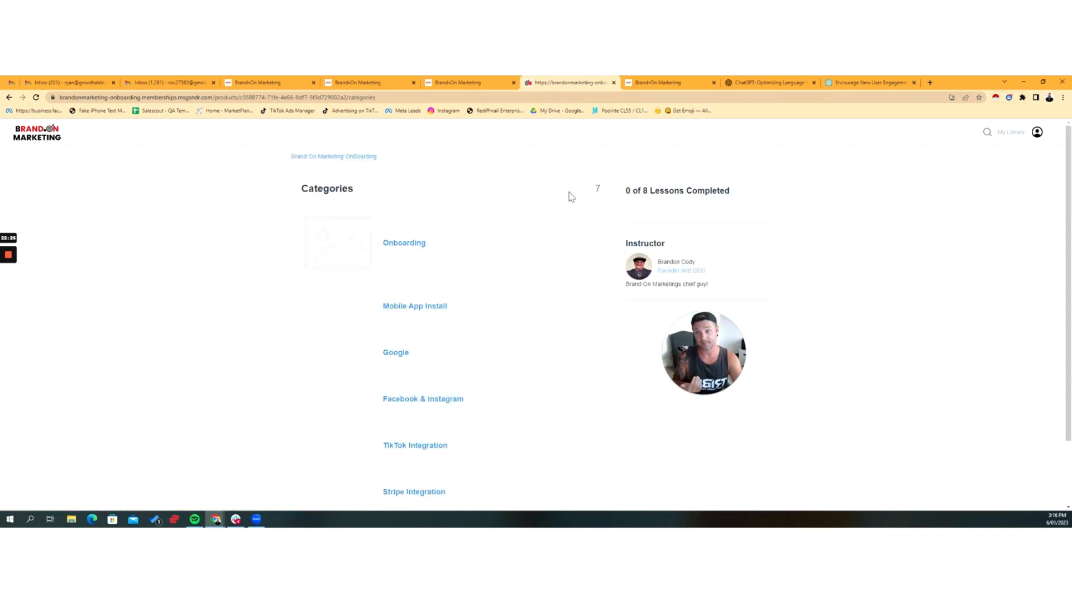
pyautogui.scroll(-1, 518, 267)
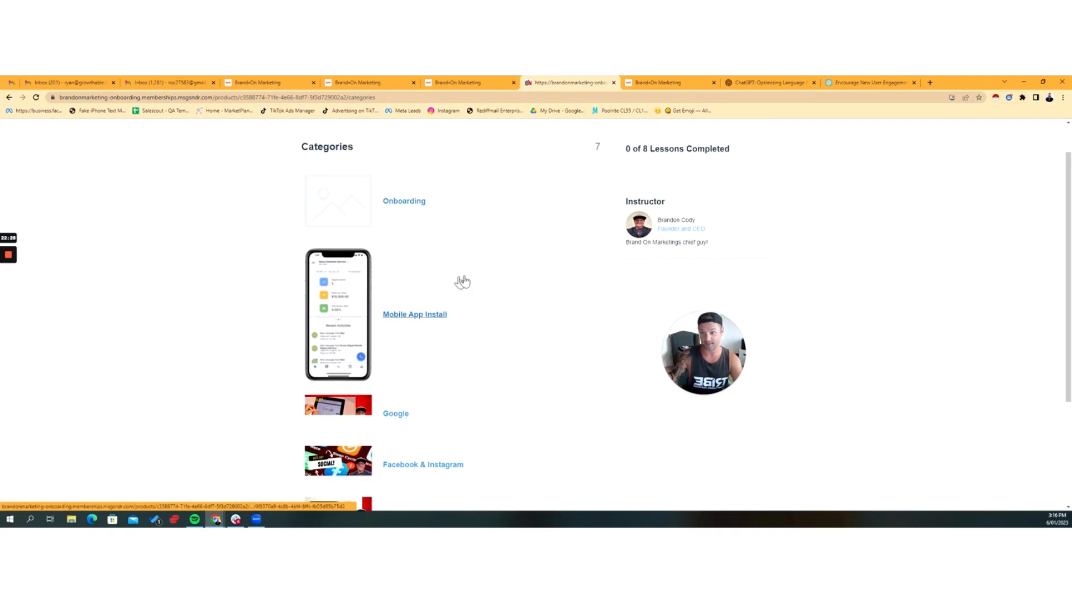
pyautogui.scroll(-2, 463, 282)
pyautogui.scroll(-2, 464, 282)
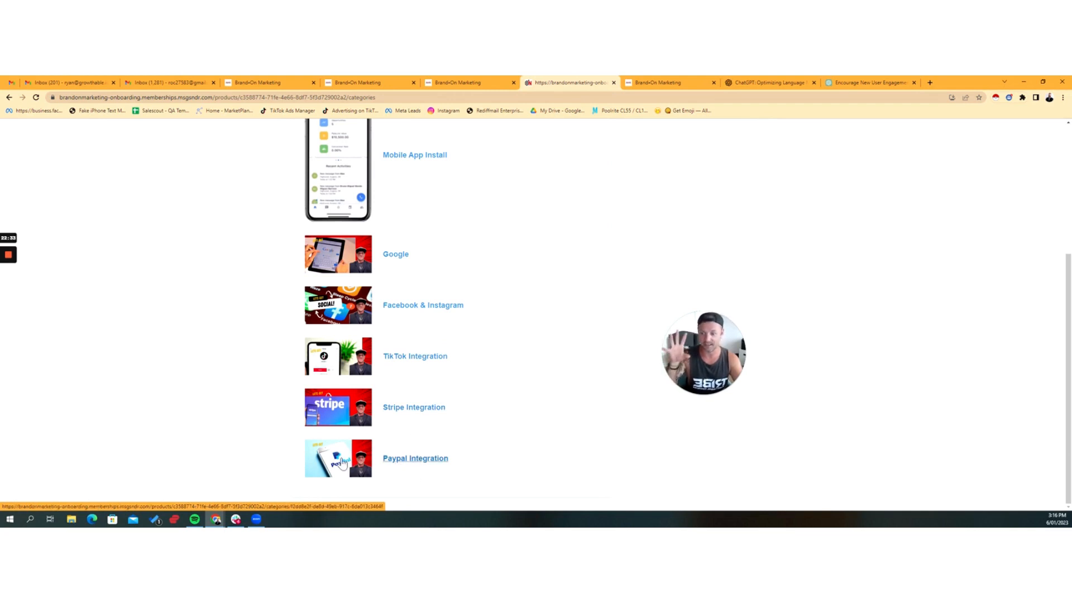
# Step: Open Lesson 7: Stripe Integration from the Stripe Integration category and play its video
pyautogui.click(414, 408)
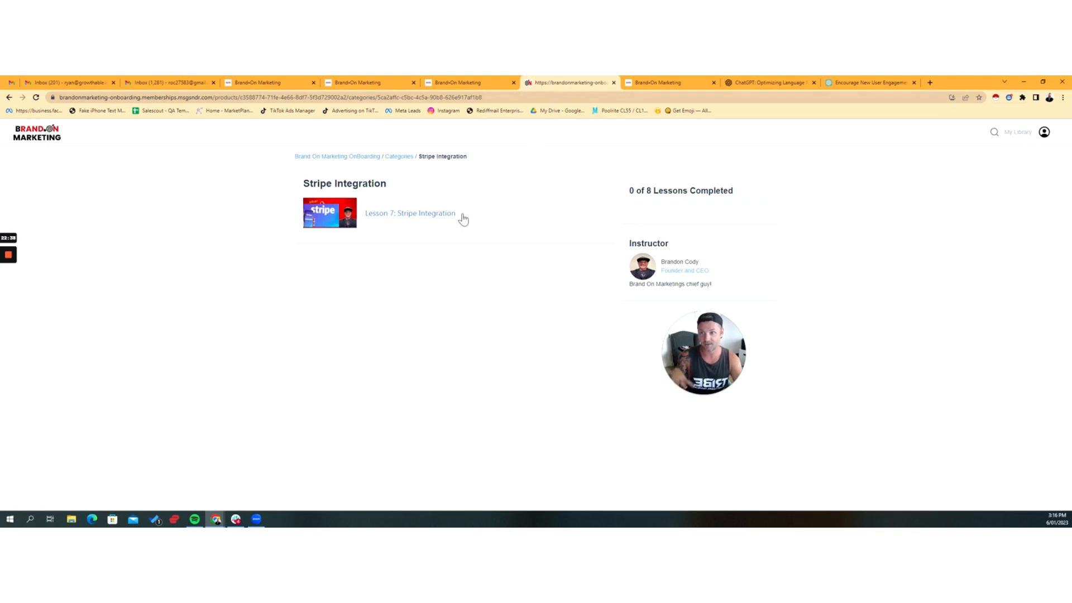
pyautogui.click(433, 220)
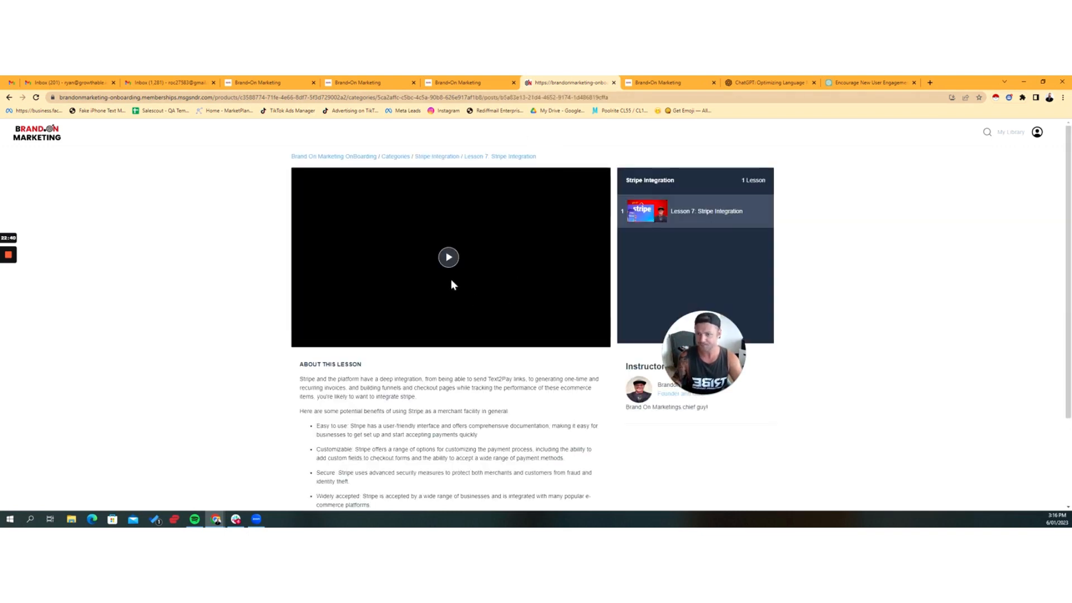
pyautogui.click(449, 258)
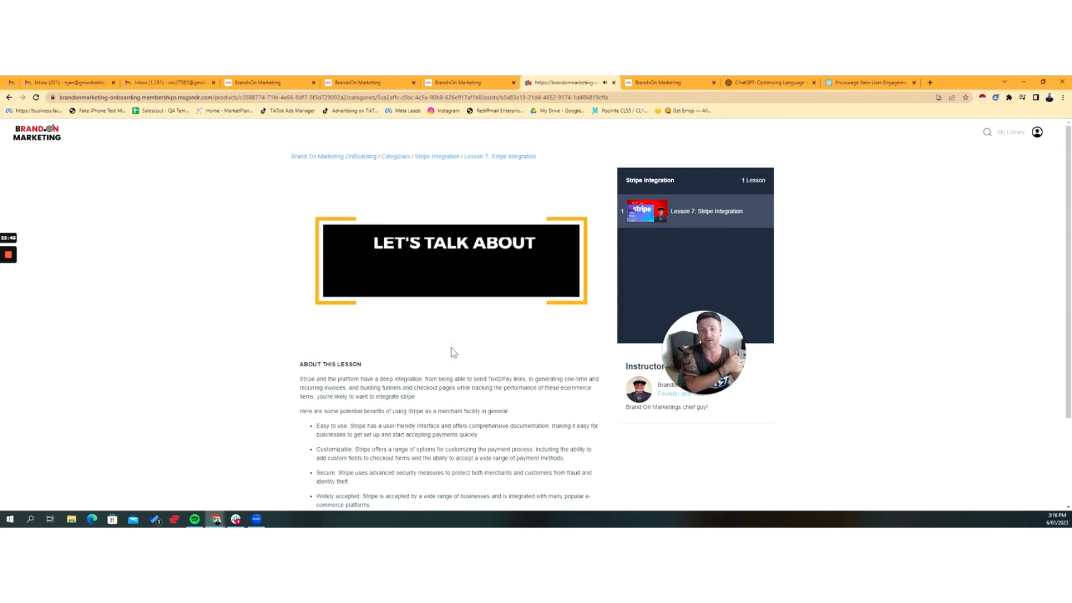
pyautogui.moveTo(450, 278)
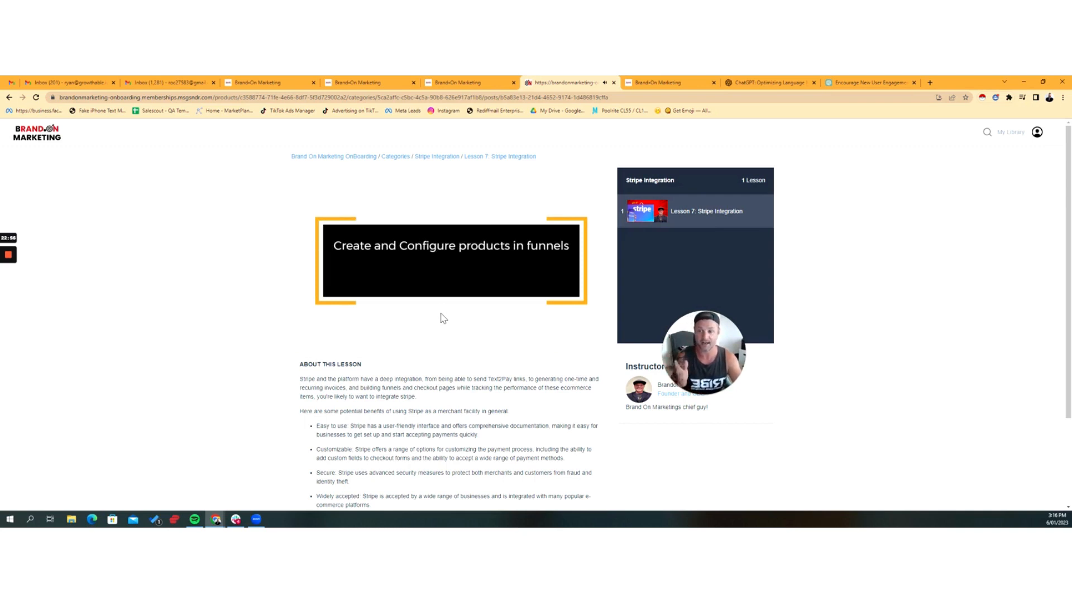
pyautogui.moveTo(394, 291)
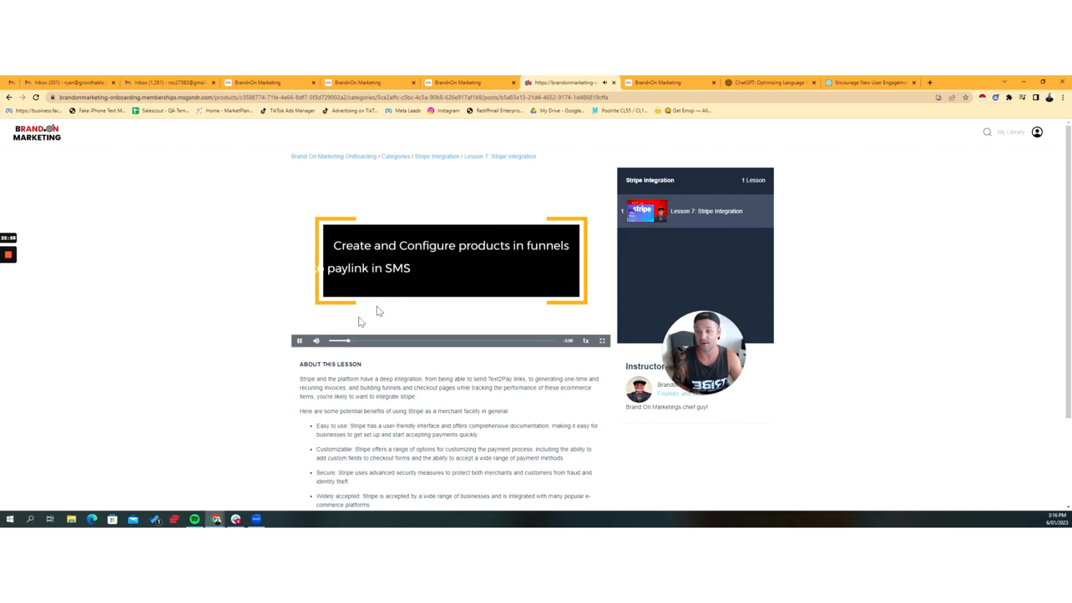
pyautogui.scroll(-1, 369, 331)
pyautogui.scroll(1, 346, 335)
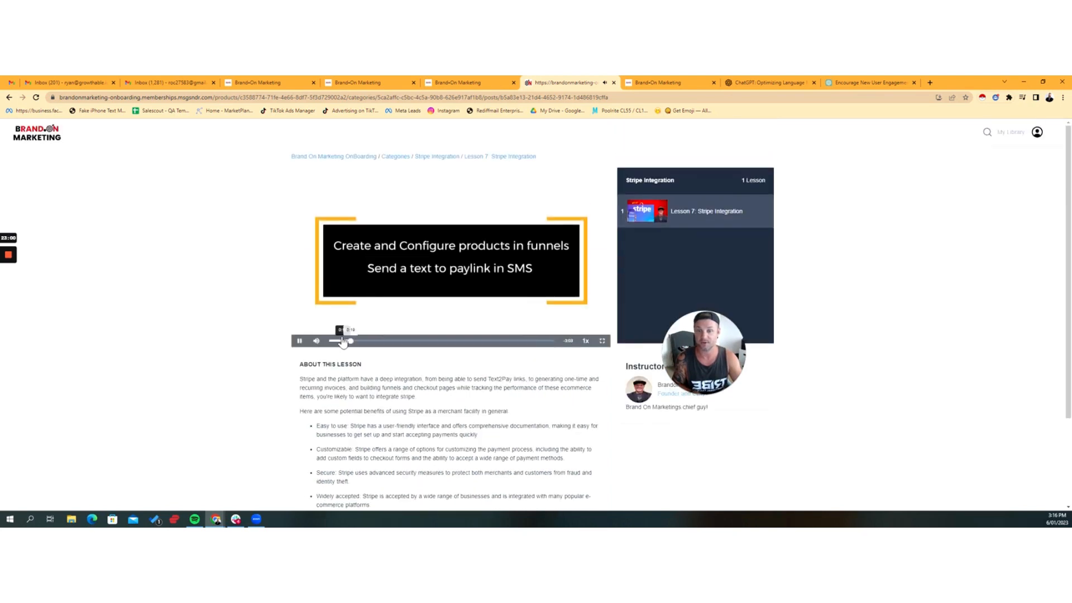